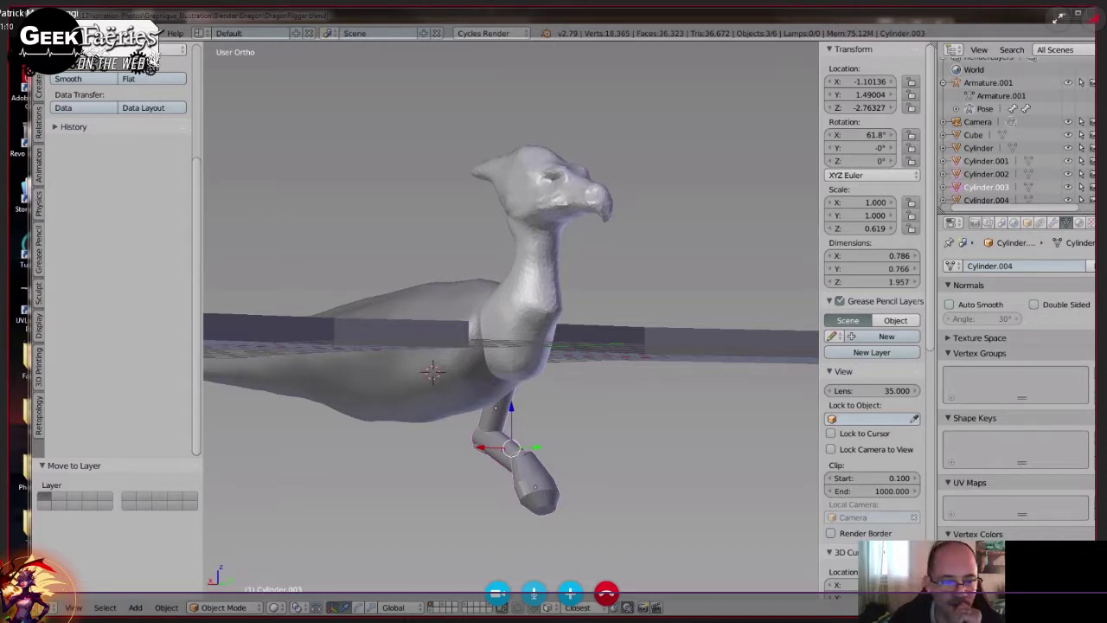
Examine the blocked-out dragon from perspective angles and in front and side views against the reference drawing.
middle_click_drag(515, 363, 593, 387)
middle_click_drag(533, 313, 600, 340)
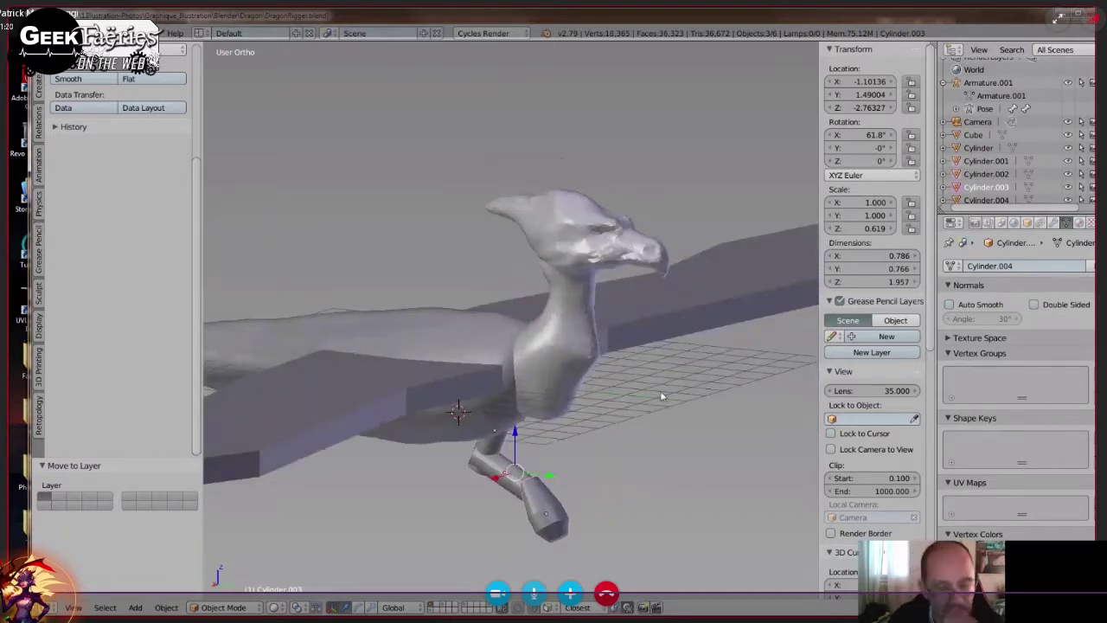
middle_click_drag(654, 471, 606, 396)
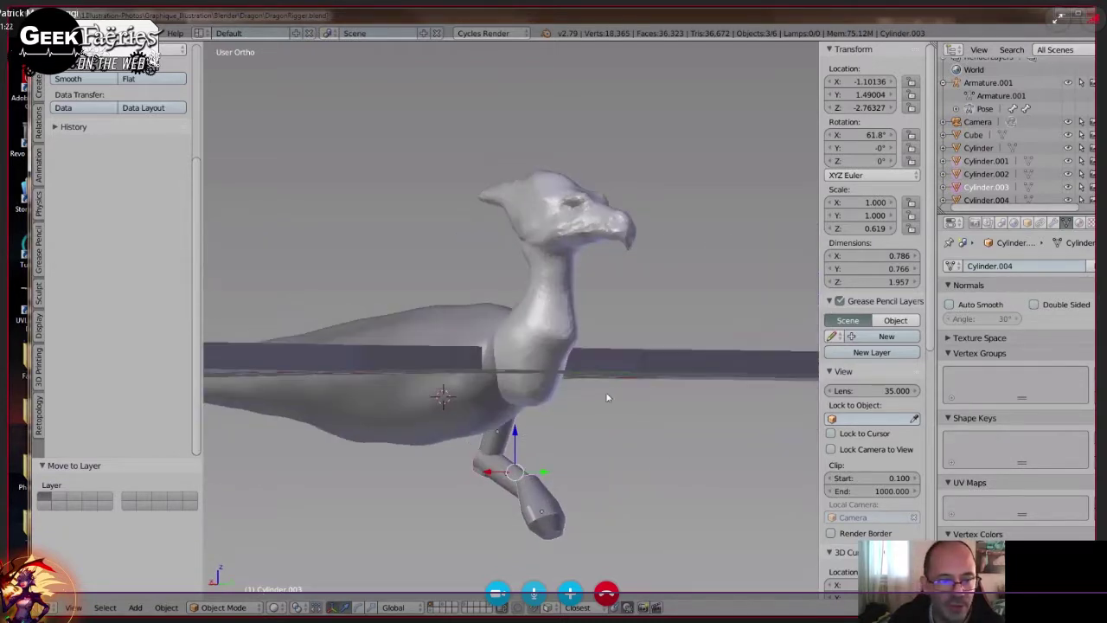
scroll(644, 387, "down", 1)
key("KP_4")
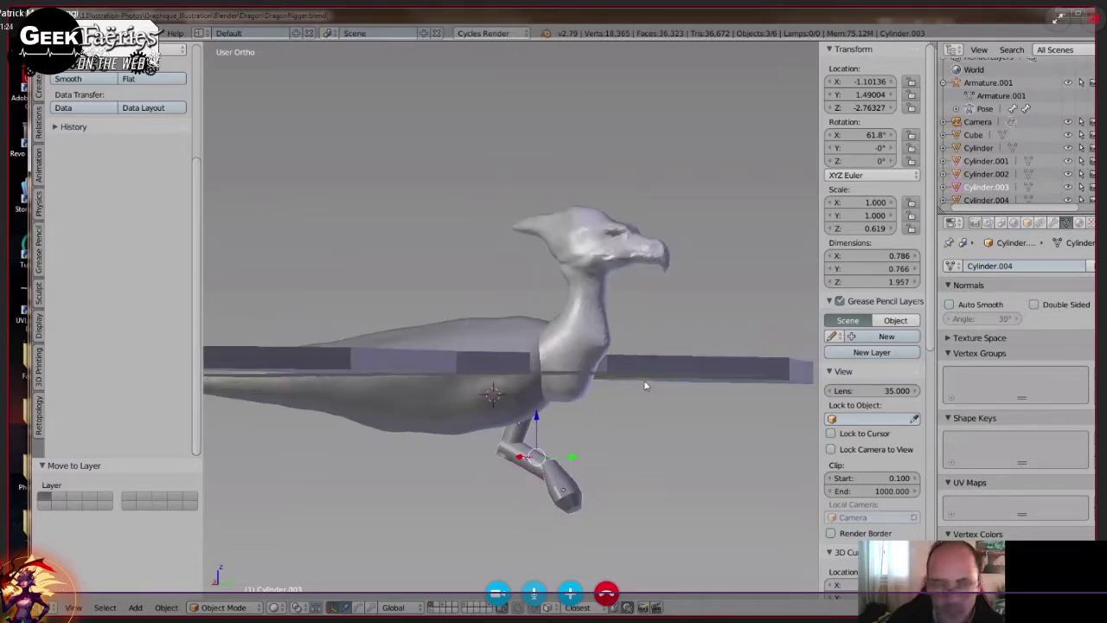
key("KP_1")
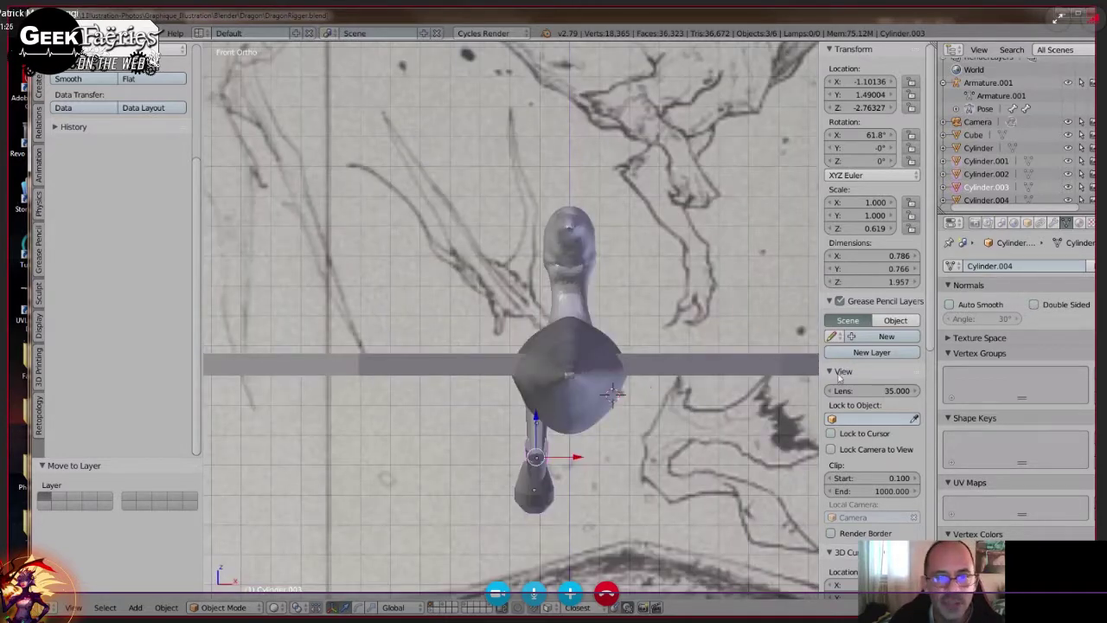
scroll(839, 378, "down", 2)
scroll(657, 291, "down", 3)
key("KP_3")
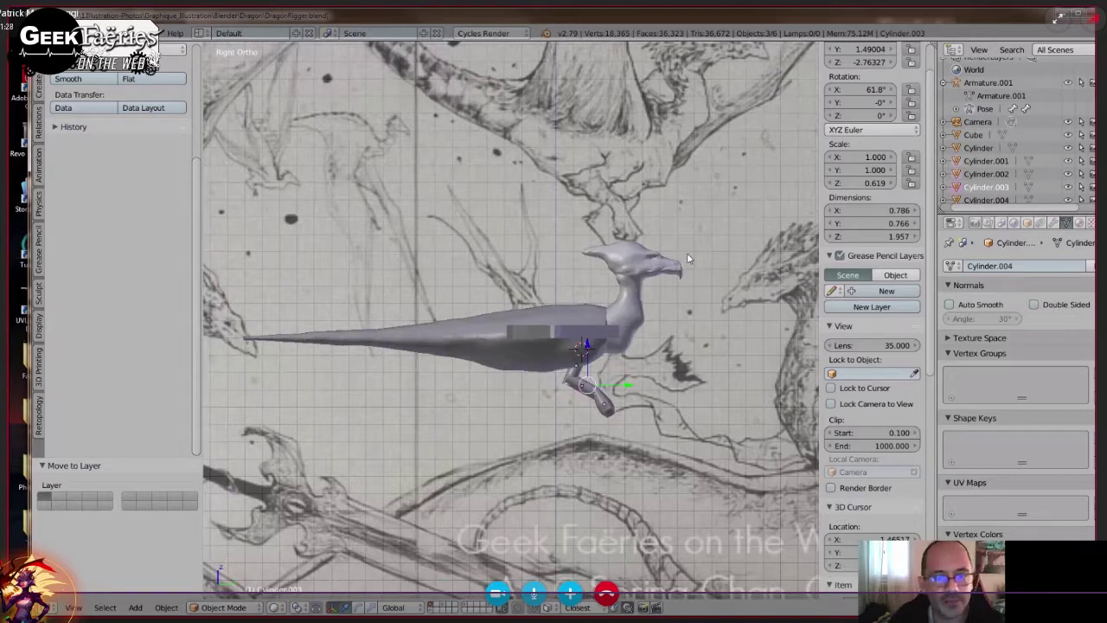
scroll(687, 253, "down", 1)
mouse_move(708, 232)
middle_mouse_down()
mouse_move(649, 342)
mouse_move(626, 292)
mouse_move(637, 331)
mouse_move(571, 329)
mouse_move(625, 314)
mouse_move(611, 342)
mouse_move(632, 370)
mouse_move(609, 317)
mouse_move(613, 350)
mouse_move(588, 346)
mouse_move(664, 355)
mouse_move(640, 348)
middle_mouse_up()
scroll(585, 347, "up", 3)
middle_click_drag(619, 386, 576, 359)
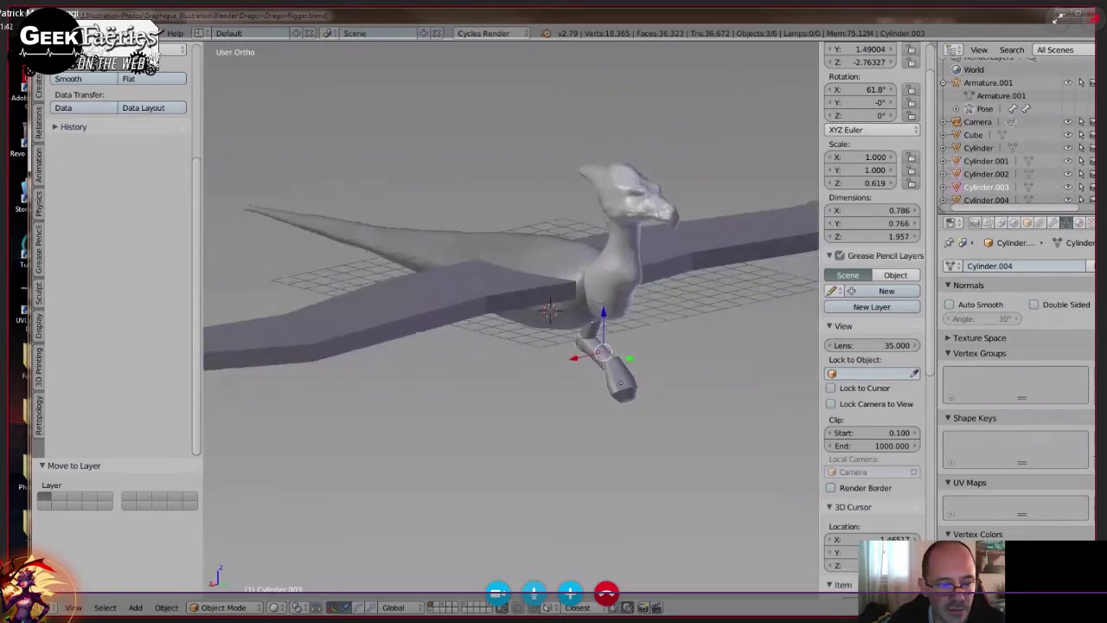
Show the layer holding the sculpted dragon and bring its two front legs into close view.
left_click(446, 608)
middle_click_drag(635, 410, 619, 365)
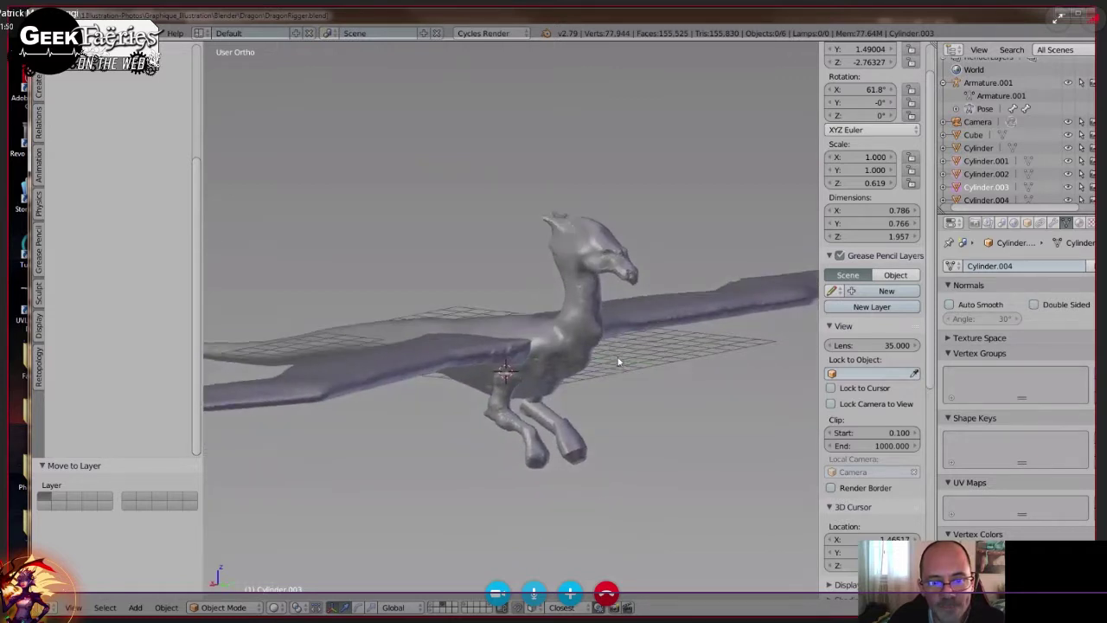
middle_click_drag(643, 421, 558, 419)
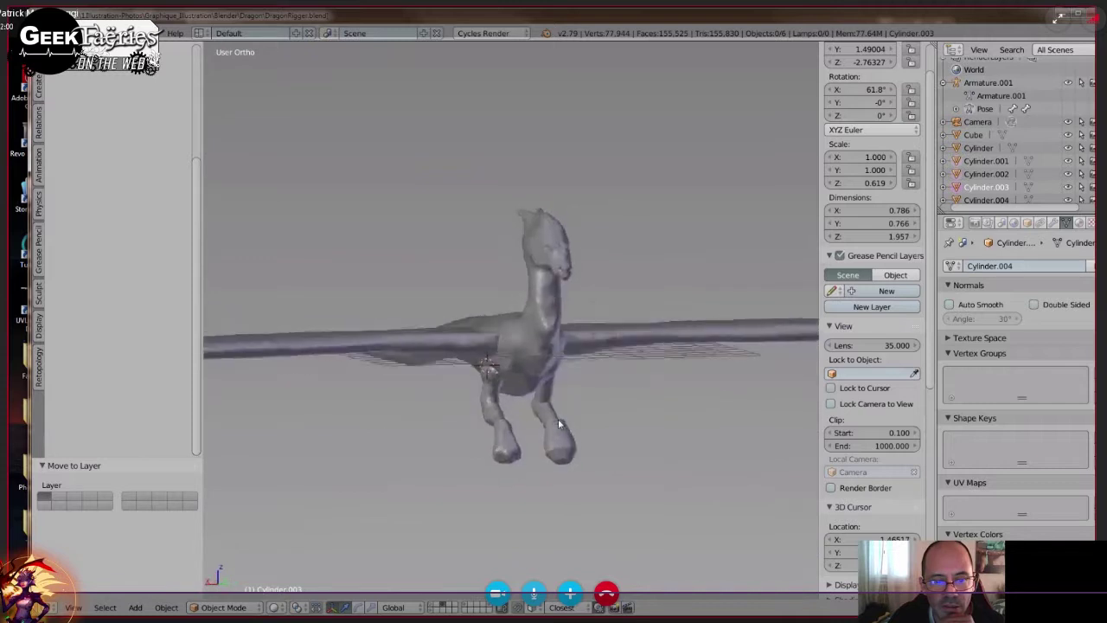
scroll(553, 427, "up", 3)
scroll(552, 422, "up", 4)
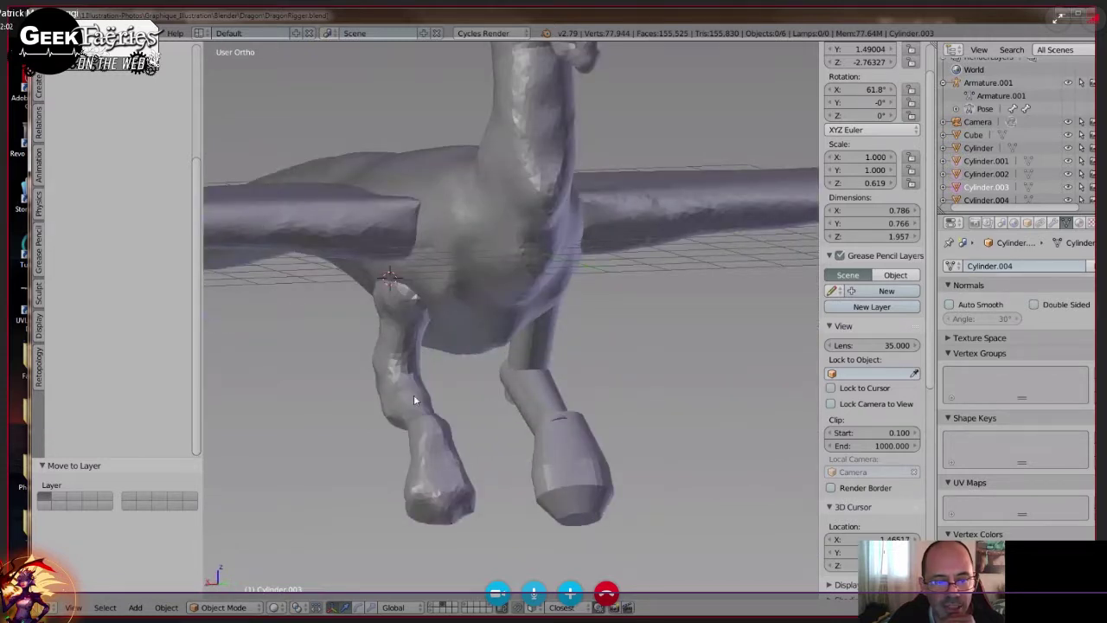
middle_click_drag(413, 400, 449, 382)
Merge the three cylinders of the unsculpted leg into one mesh with the sculpt tools' Boolean Union.
right_click(538, 403)
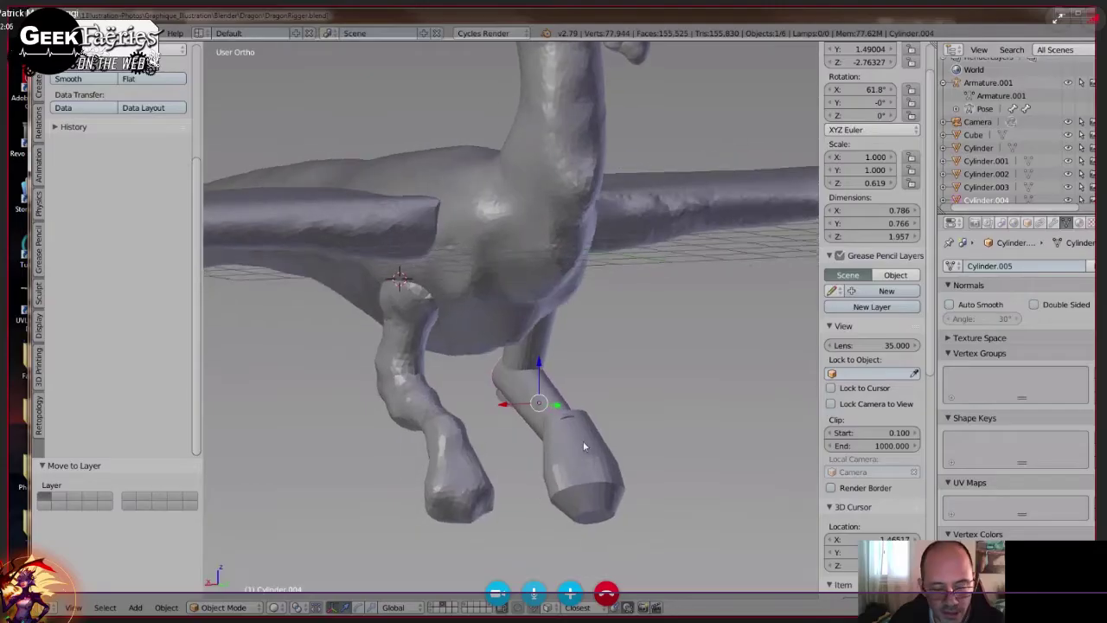
right_click(597, 449, "shift")
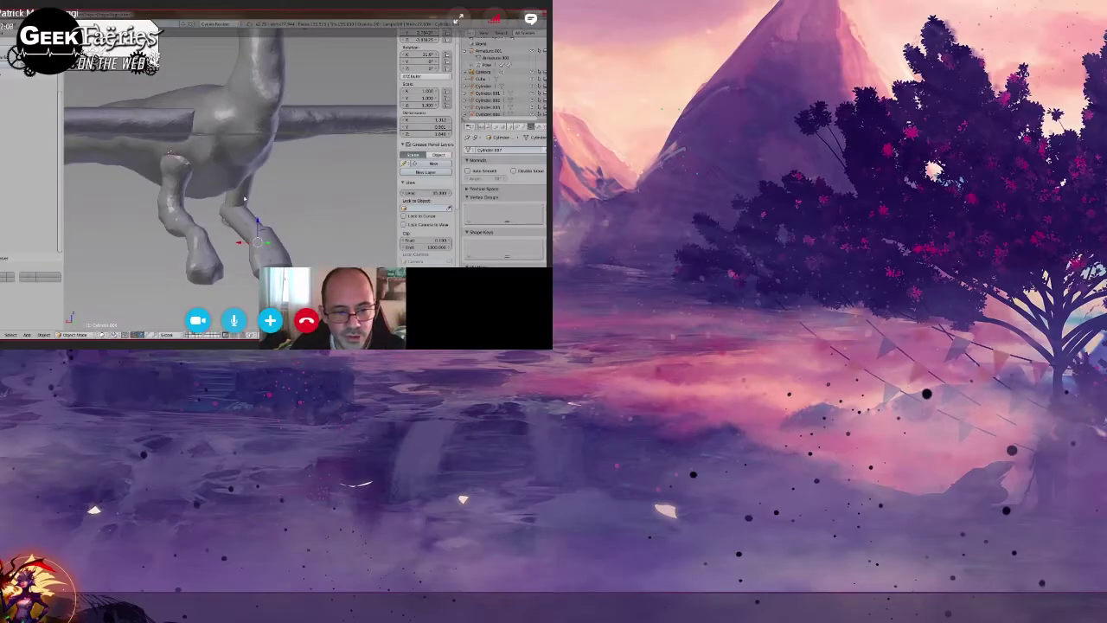
right_click(525, 342, "shift")
middle_click_drag(529, 345, 624, 418)
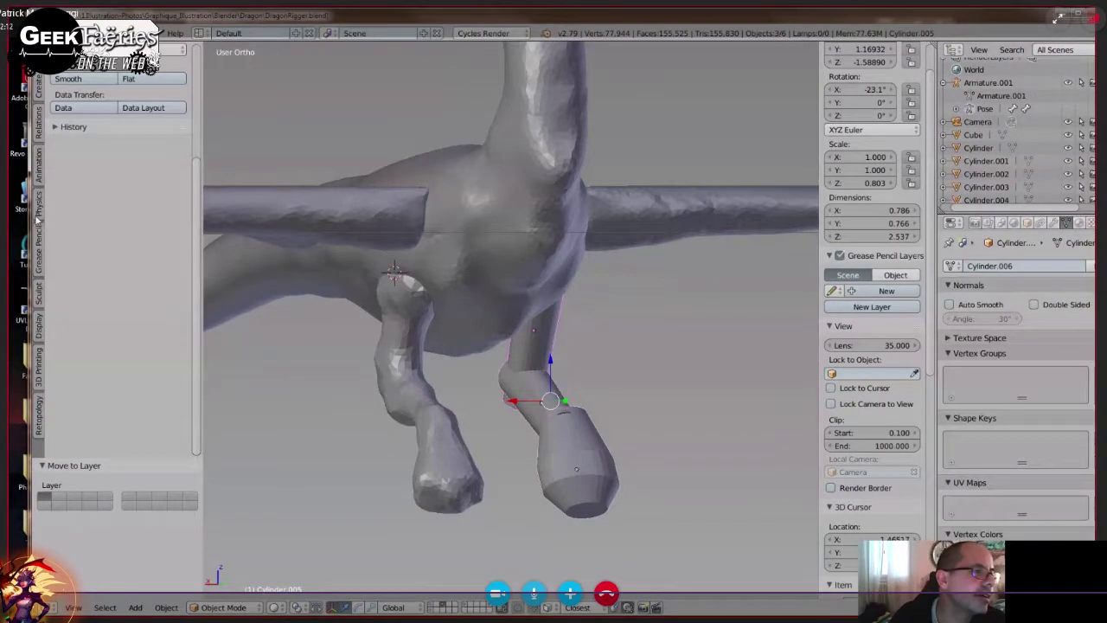
scroll(197, 198, "up", 5)
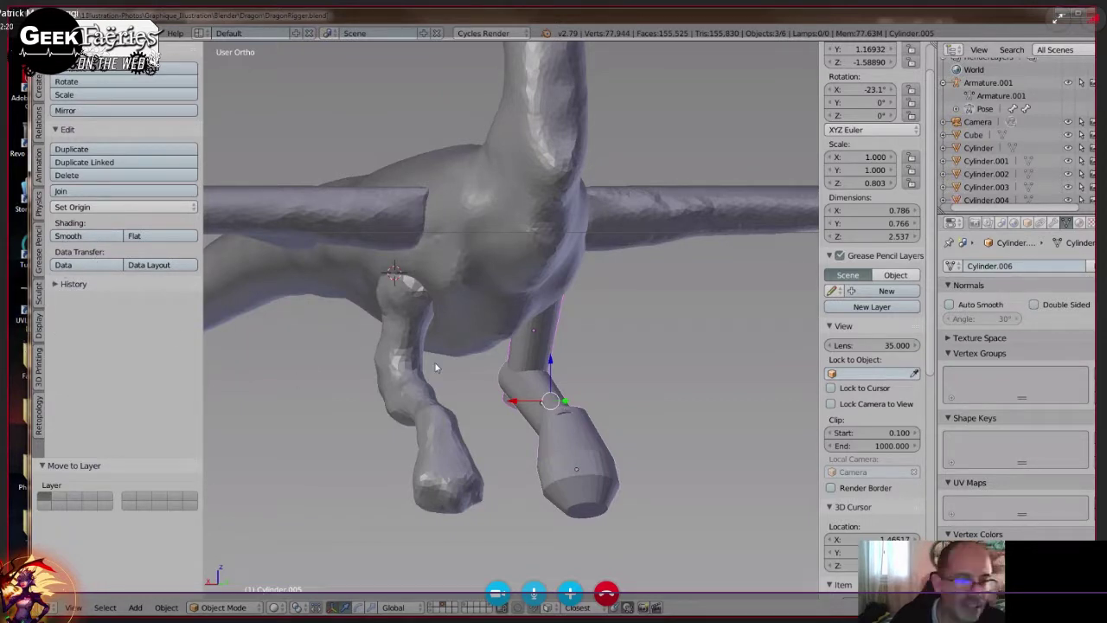
middle_click_drag(434, 362, 554, 363)
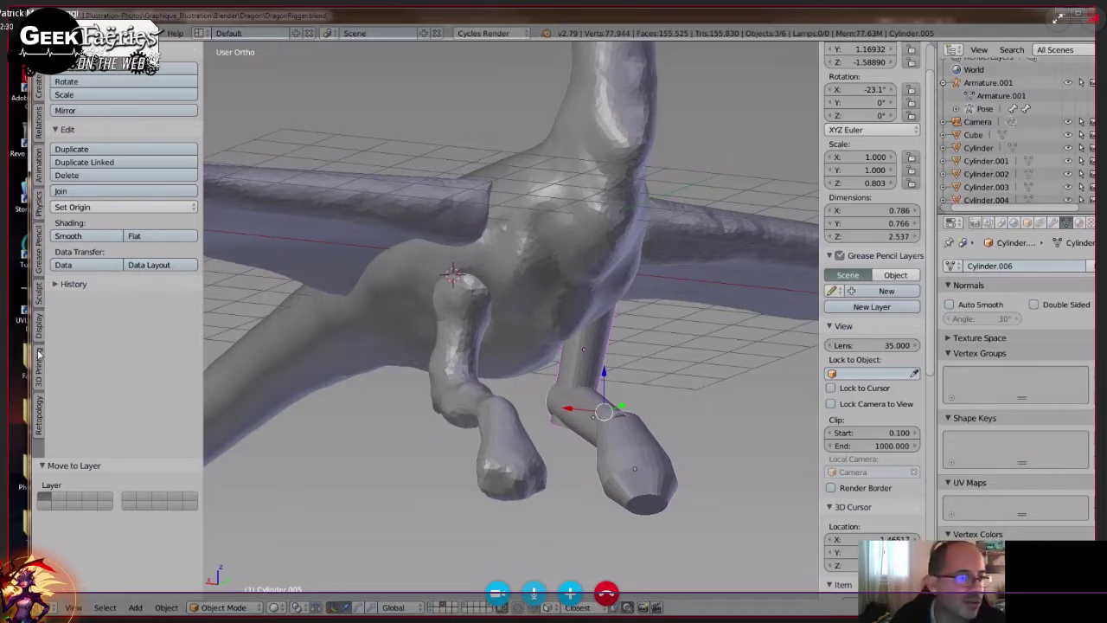
left_click(38, 298)
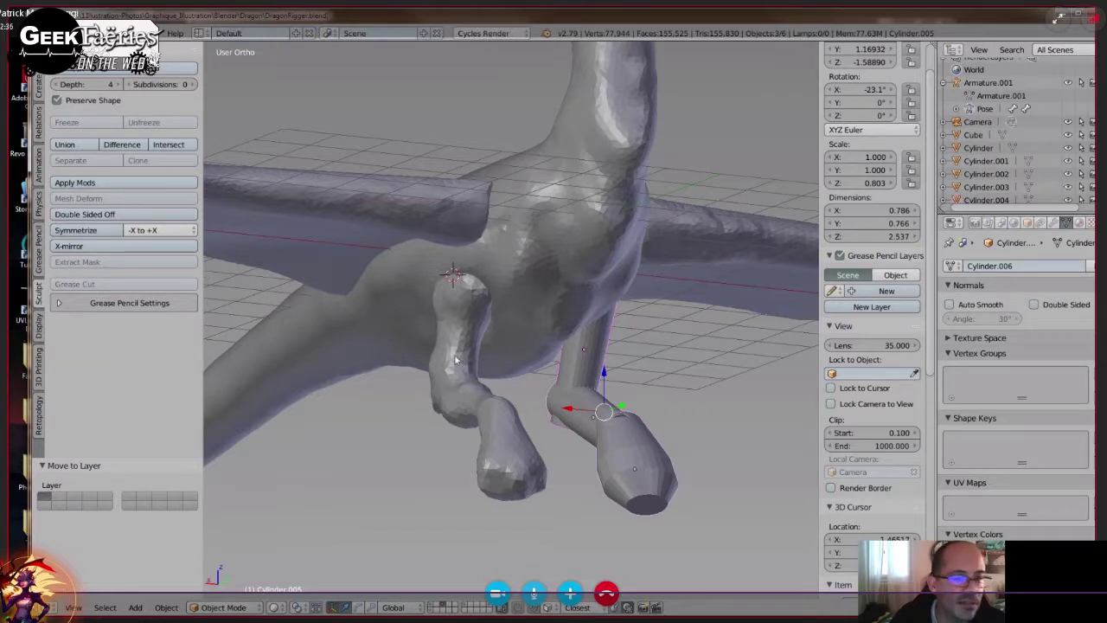
right_click(596, 404, "shift")
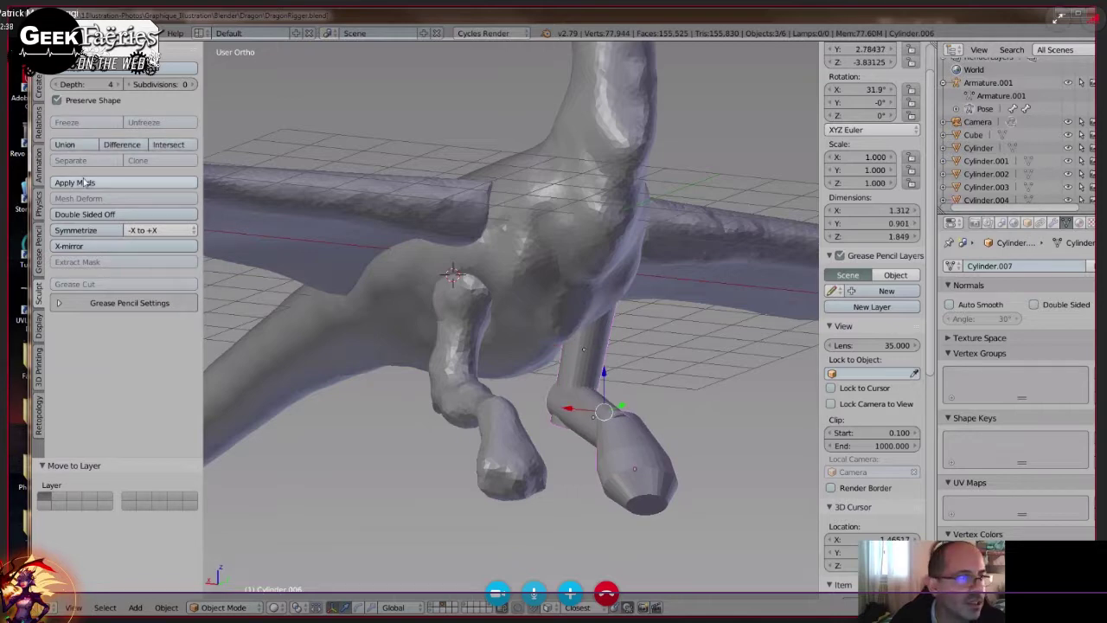
left_click(65, 144)
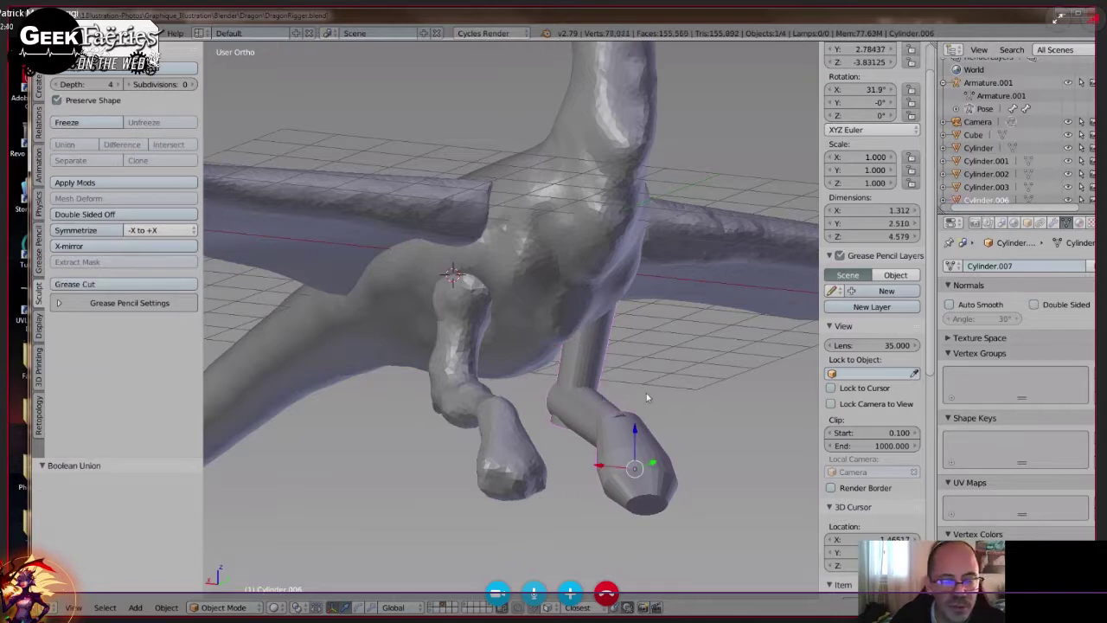
Apply the merged leg's rotation and scale, and put the leg into Sculpt Mode.
middle_click_drag(646, 397, 579, 347)
key("ctrl+a")
left_click(685, 367)
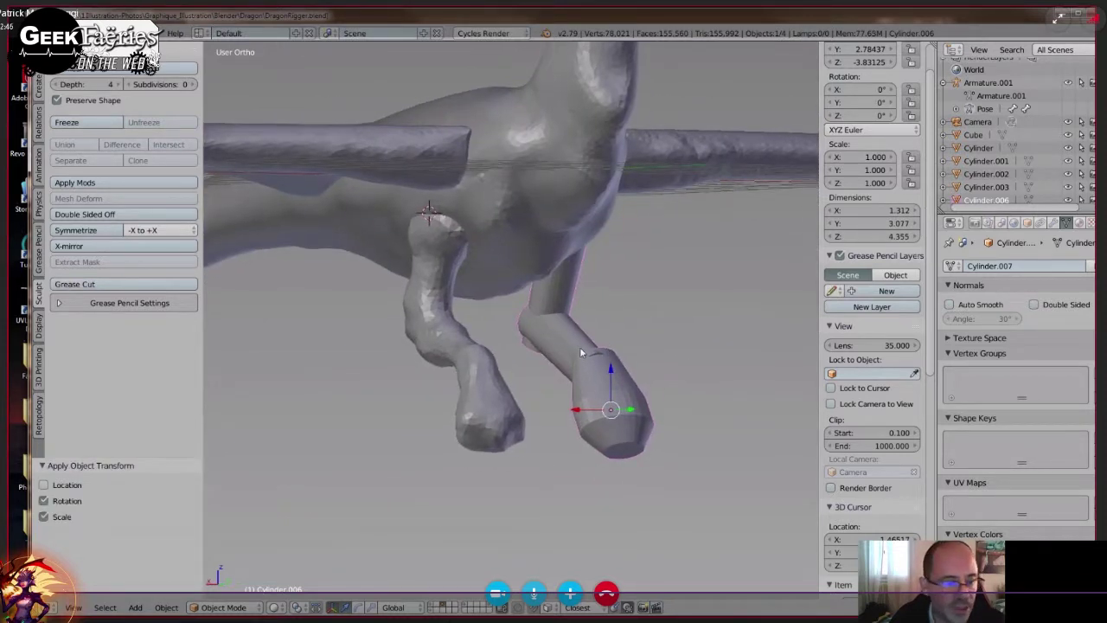
left_click(223, 607)
left_click(235, 562)
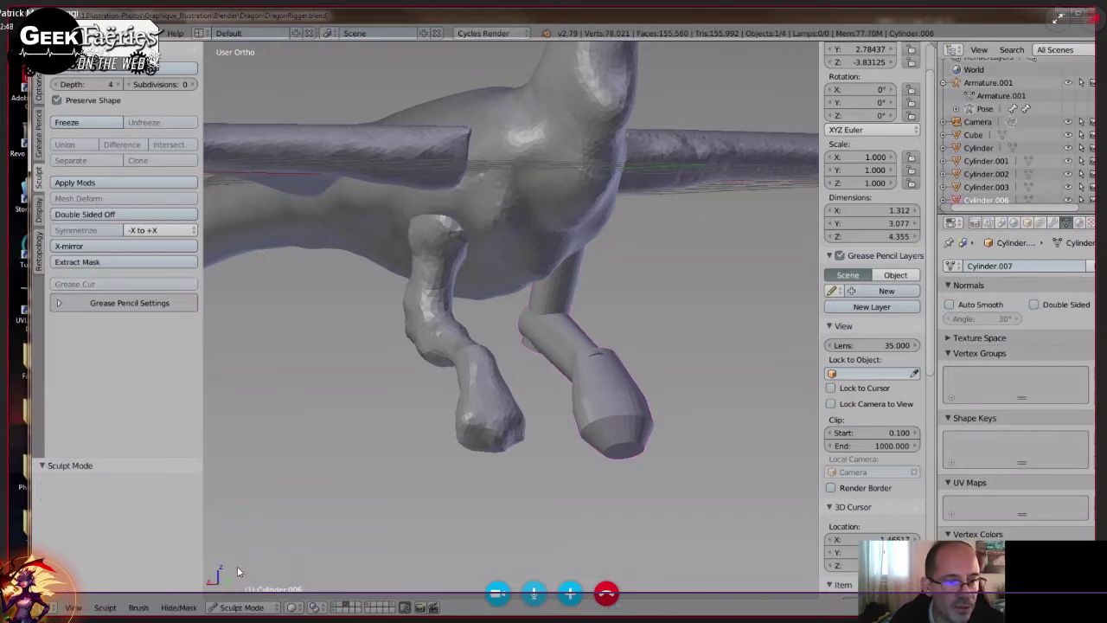
Choose the Clay Strips brush for sculpting the leg.
middle_click_drag(474, 405, 474, 421)
left_click(37, 69)
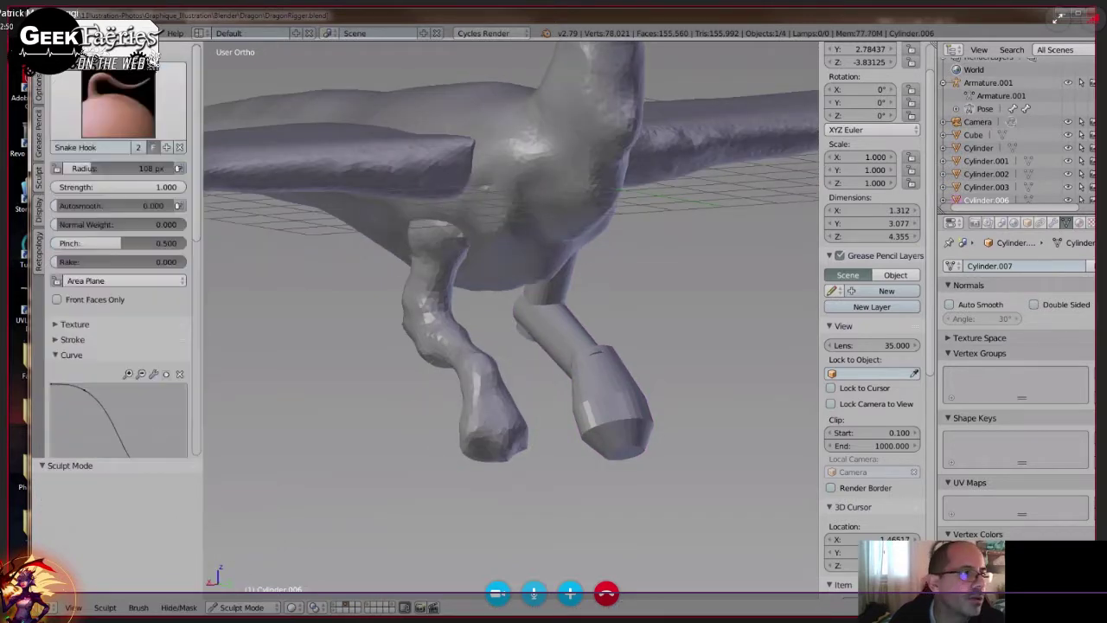
left_click(118, 102)
left_click(185, 168)
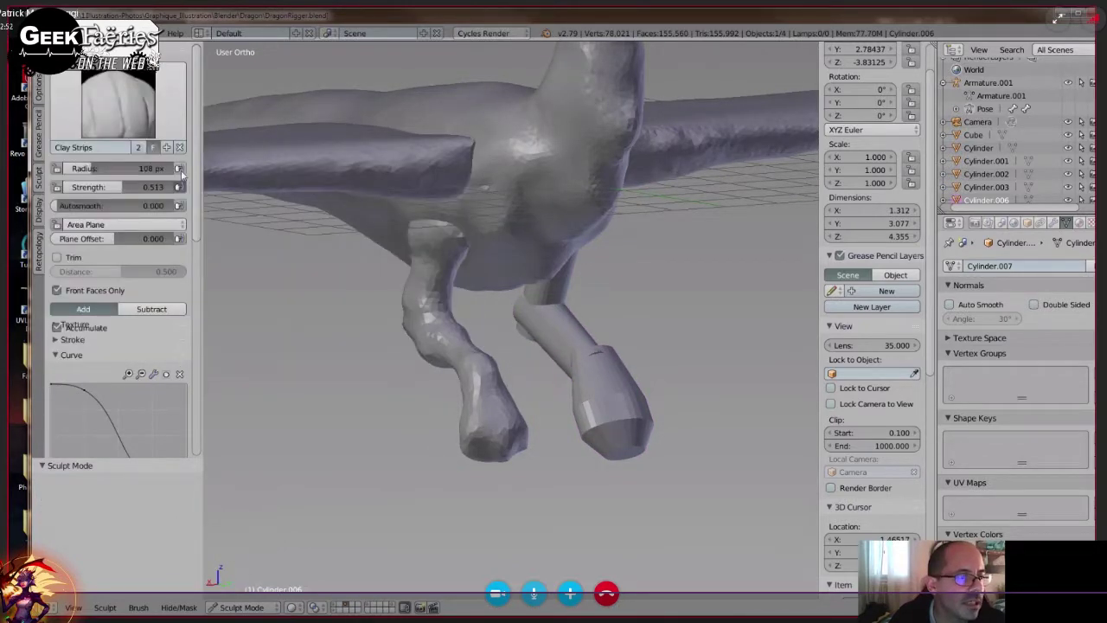
Enable Dyntopo on the leg, set the constant detail resolution to 6 and run Detail Flood Fill.
scroll(169, 363, "down", 5)
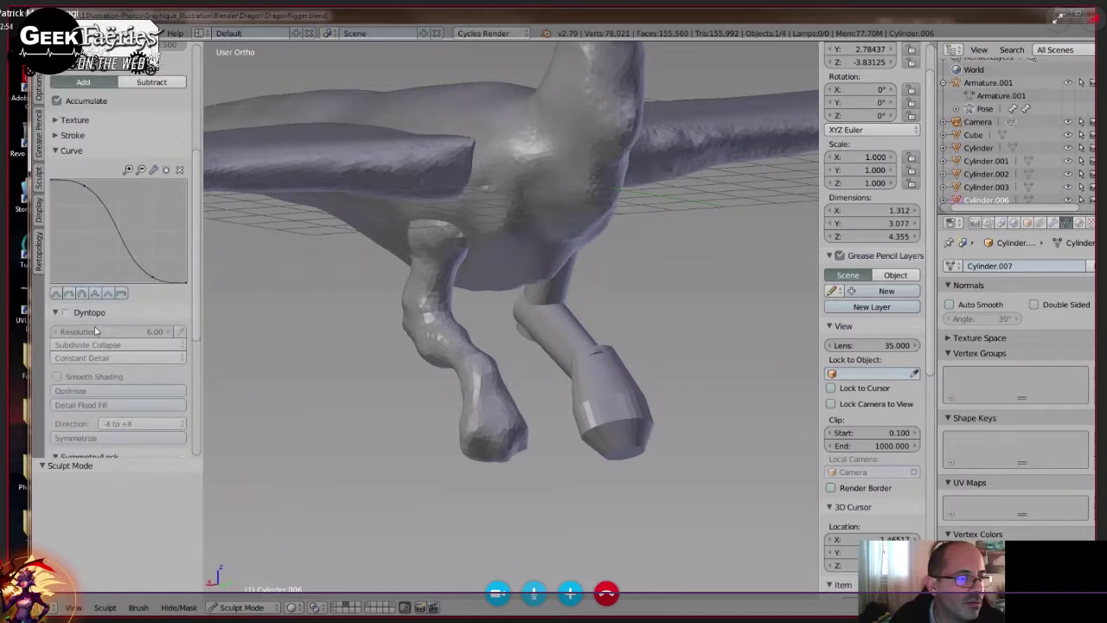
left_click(65, 312)
left_click(578, 329)
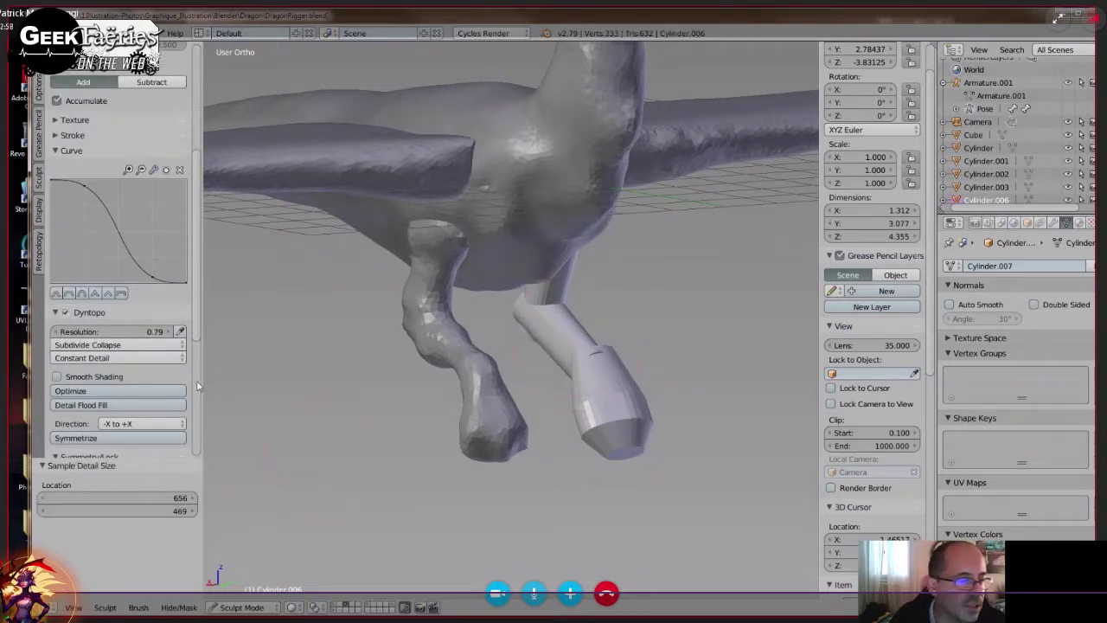
left_click(150, 333)
type("6")
key("Return")
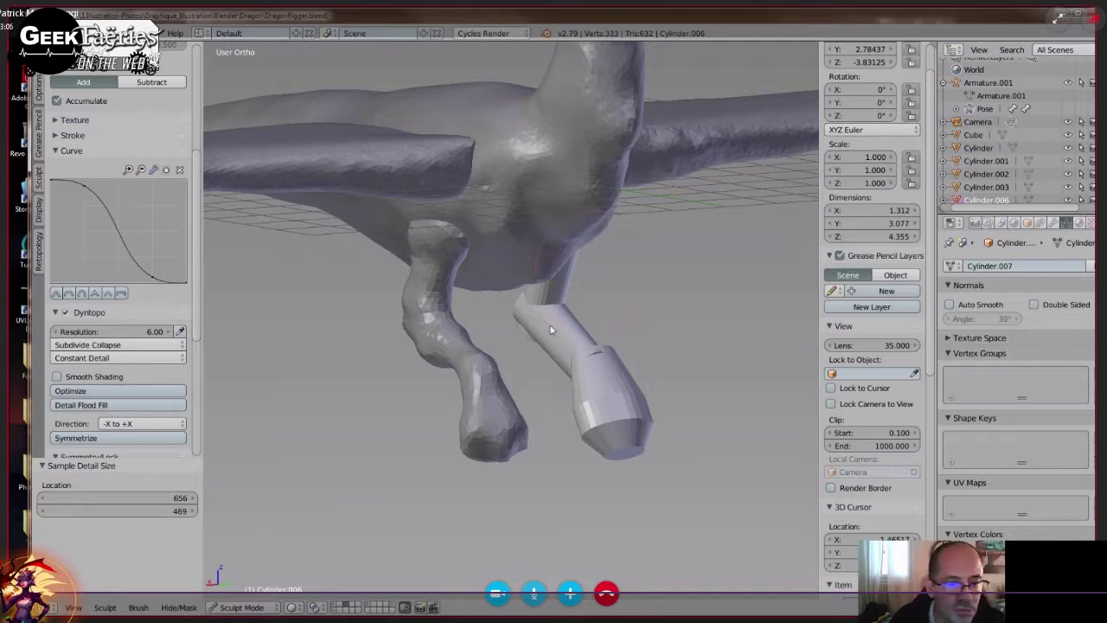
left_click(104, 406)
Smooth the seams between the leg segments around the knee and ankle from several sides.
middle_click_drag(603, 370, 575, 378)
scroll(642, 336, "up", 3)
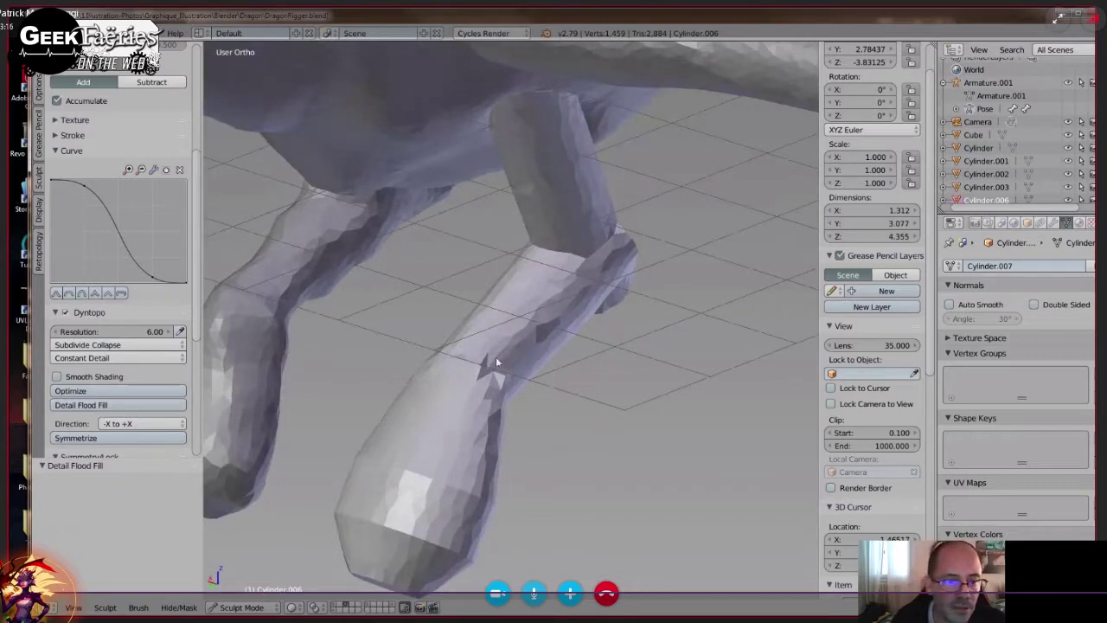
mouse_move(496, 358)
left_mouse_down()
mouse_move(457, 383)
mouse_move(497, 390)
mouse_move(620, 254)
mouse_move(595, 281)
left_mouse_up()
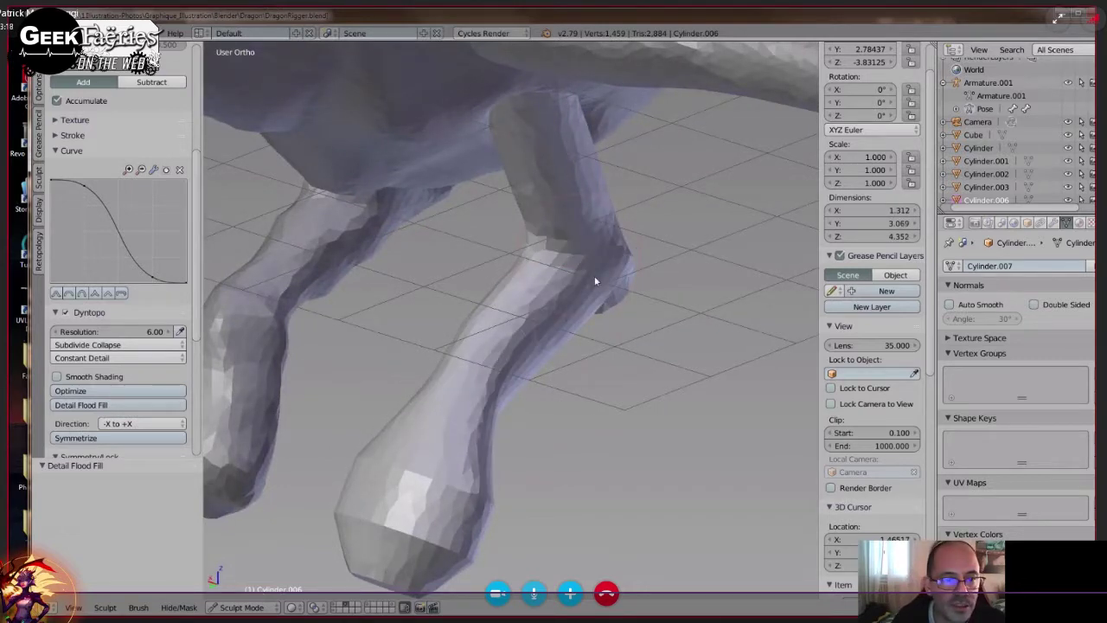
middle_click_drag(595, 281, 566, 274)
left_click_drag(659, 264, 619, 331)
mouse_move(619, 332)
middle_mouse_down()
mouse_move(564, 385)
mouse_move(523, 368)
middle_mouse_up()
mouse_move(522, 368)
left_mouse_down()
mouse_move(528, 432)
mouse_move(498, 426)
mouse_move(530, 435)
left_mouse_up()
middle_click_drag(529, 432, 566, 424)
left_click_drag(537, 381, 481, 484)
middle_click_drag(516, 487, 536, 487)
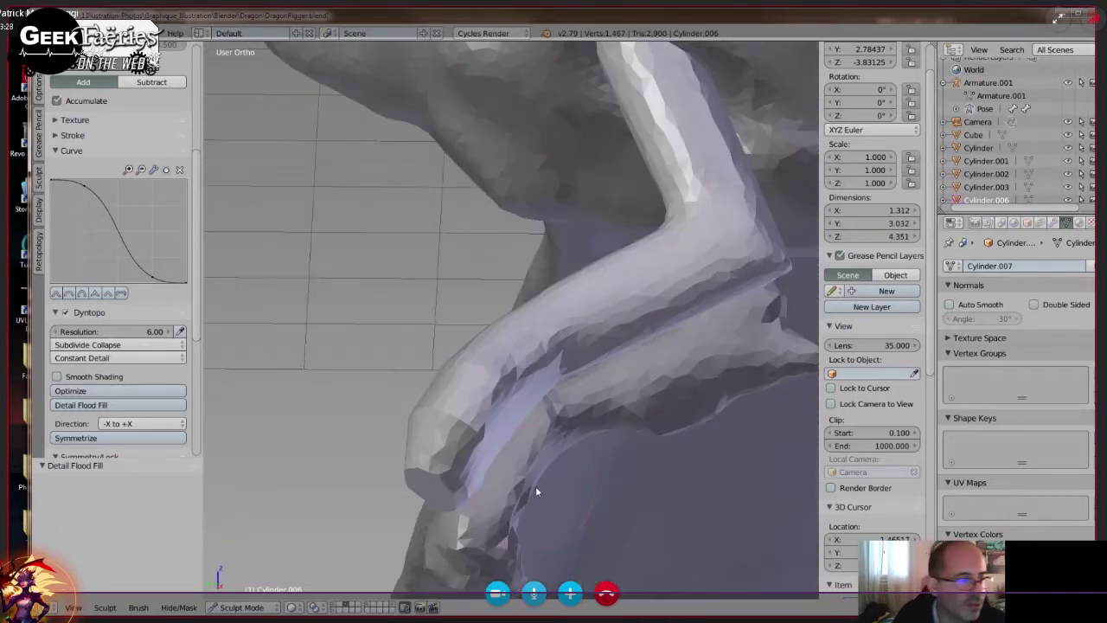
Turn off X mirror symmetry and smooth the faceted lower leg and foot into a rounded shape.
middle_click_drag(120, 341, 120, 336)
scroll(120, 338, "down", 5)
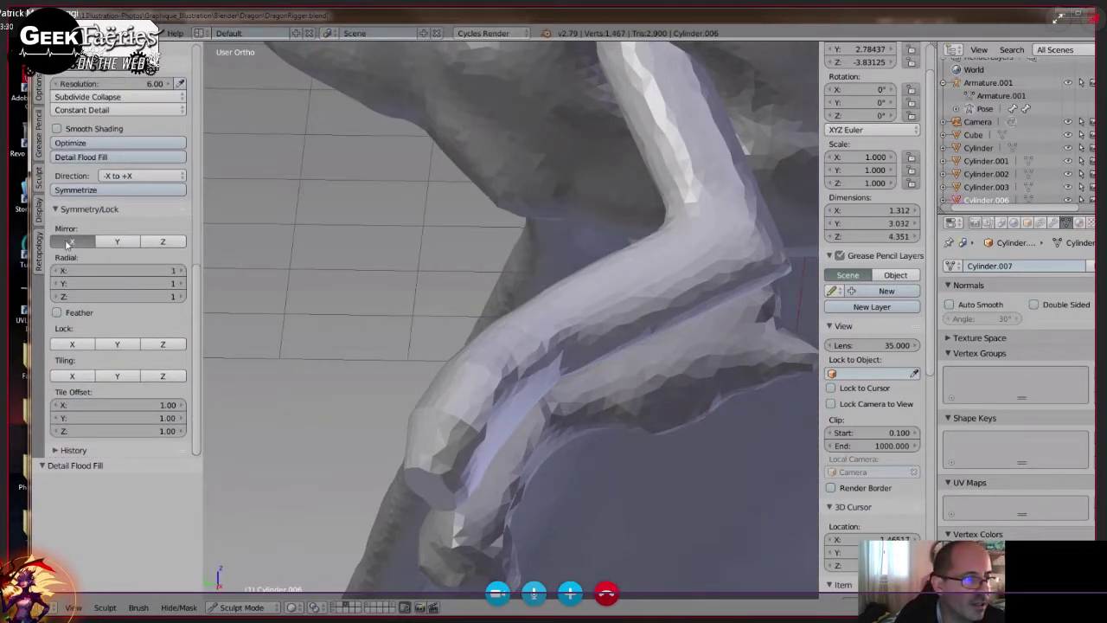
mouse_move(394, 401)
middle_mouse_down()
mouse_move(476, 346)
mouse_move(509, 249)
mouse_move(593, 233)
mouse_move(588, 354)
mouse_move(540, 364)
mouse_move(551, 375)
mouse_move(529, 389)
mouse_move(522, 380)
middle_mouse_up()
left_click_drag(522, 381, 524, 417)
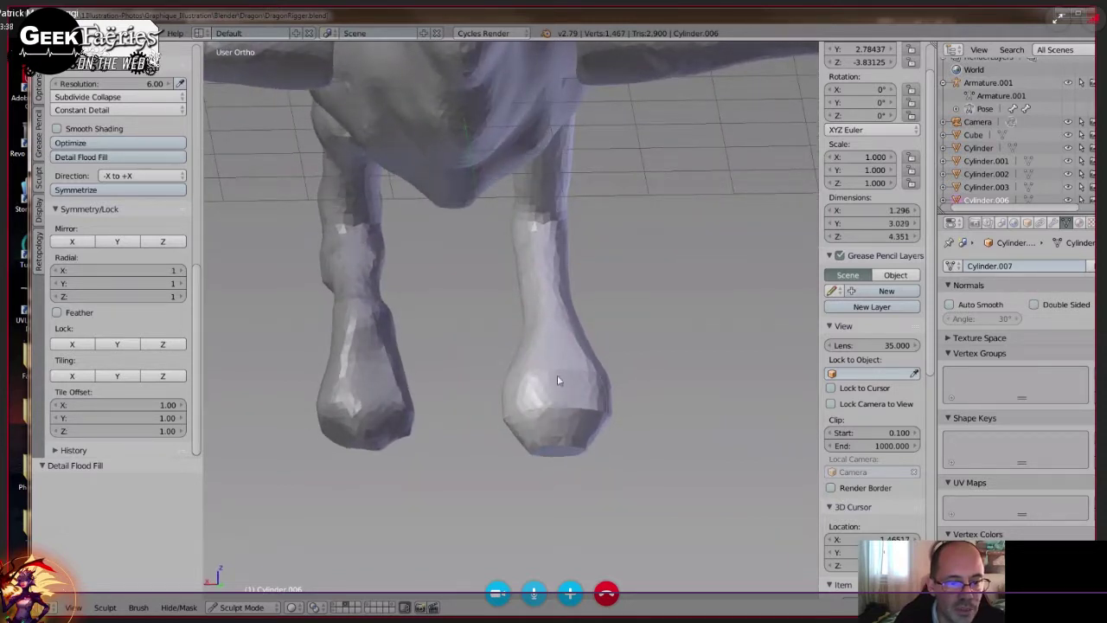
mouse_move(557, 375)
left_mouse_down()
mouse_move(604, 382)
mouse_move(562, 423)
left_mouse_up()
mouse_move(571, 461)
middle_mouse_down()
mouse_move(556, 453)
mouse_move(557, 419)
middle_mouse_up()
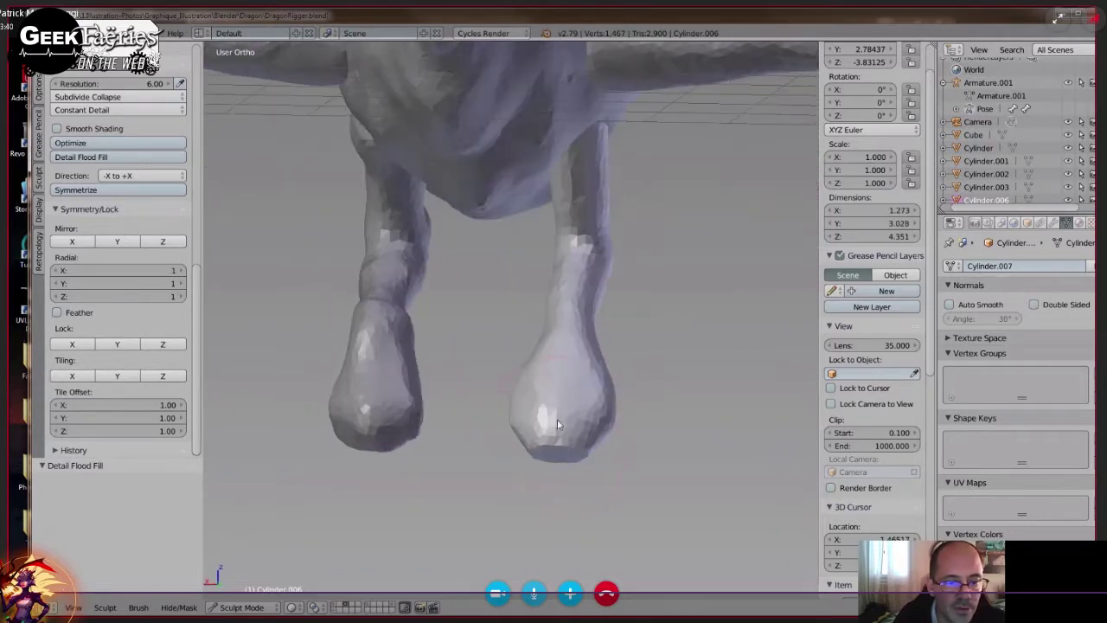
mouse_move(557, 424)
left_mouse_down()
mouse_move(549, 411)
mouse_move(626, 469)
left_mouse_up()
mouse_move(626, 470)
middle_mouse_down()
mouse_move(600, 365)
mouse_move(588, 362)
mouse_move(524, 433)
mouse_move(595, 469)
mouse_move(595, 437)
mouse_move(505, 416)
mouse_move(532, 404)
mouse_move(503, 384)
middle_mouse_up()
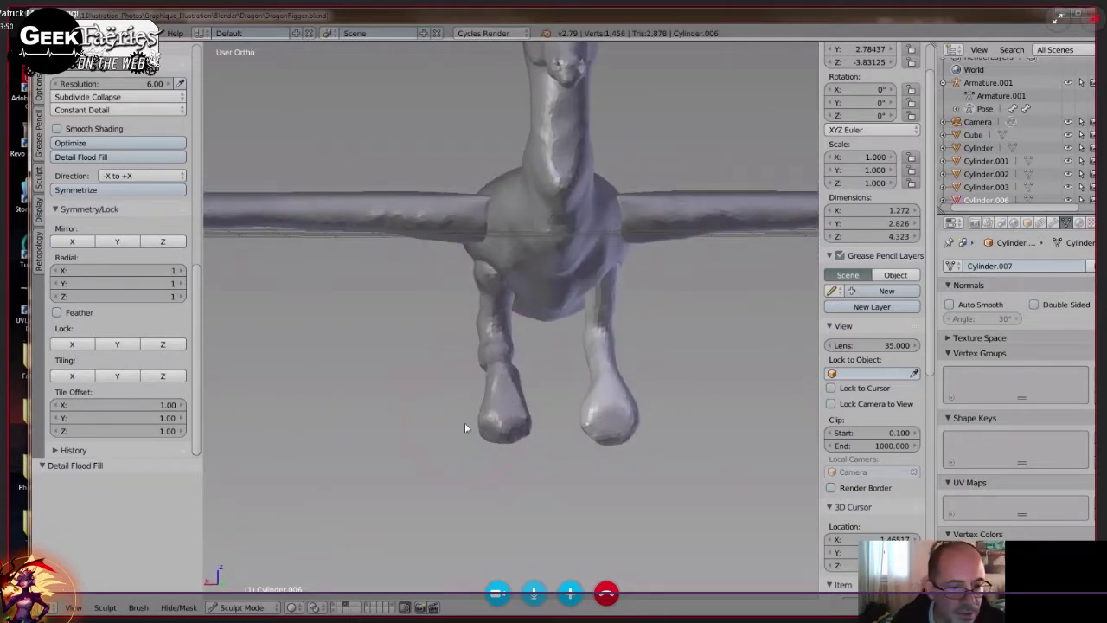
Return the smoothed leg to Object Mode and show the whole dragon.
mouse_move(464, 422)
middle_mouse_down()
mouse_move(516, 397)
mouse_move(505, 396)
mouse_move(561, 421)
mouse_move(576, 442)
mouse_move(534, 508)
mouse_move(545, 445)
mouse_move(531, 467)
mouse_move(581, 430)
mouse_move(553, 441)
middle_mouse_up()
left_click(242, 607)
left_click(235, 575)
scroll(530, 470, "down", 3)
middle_click_drag(553, 442, 550, 425)
middle_click_drag(531, 378, 531, 404)
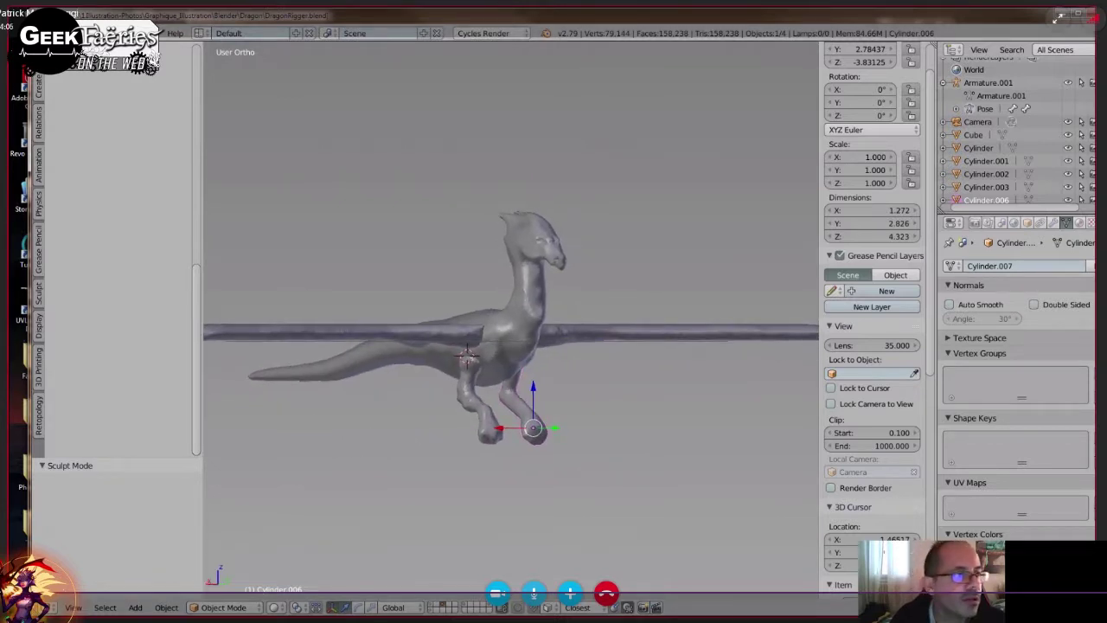
Open the recent file DragonRigger1.blend and switch its armature from Edit Mode to Object Mode.
left_click(76, 32)
mouse_move(123, 78)
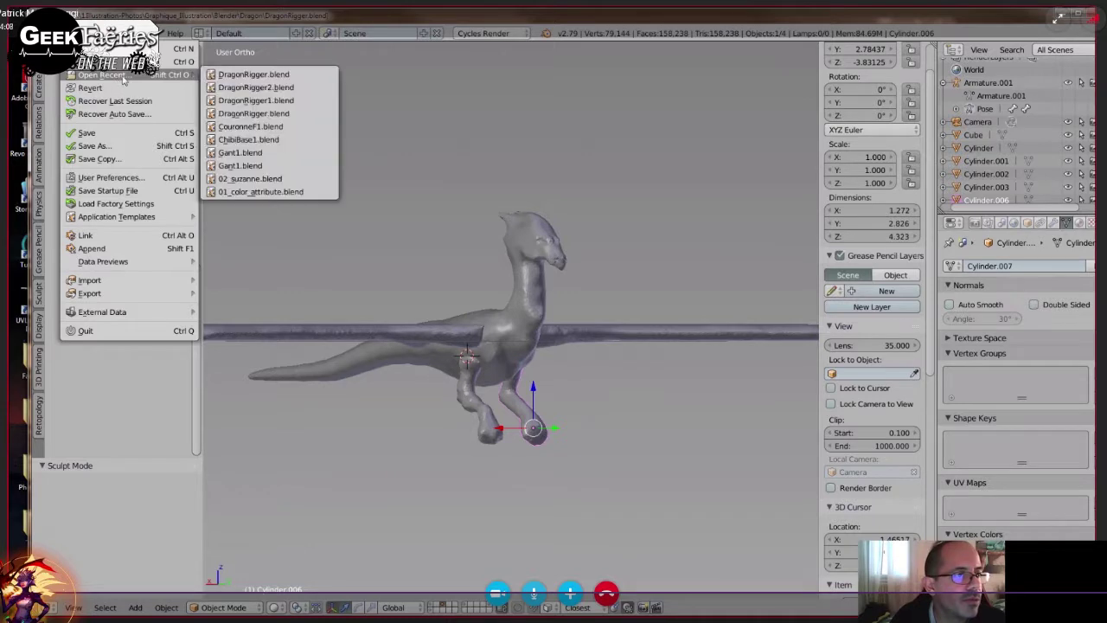
left_click(249, 100)
middle_click_drag(432, 265, 536, 423)
scroll(604, 304, "up", 4)
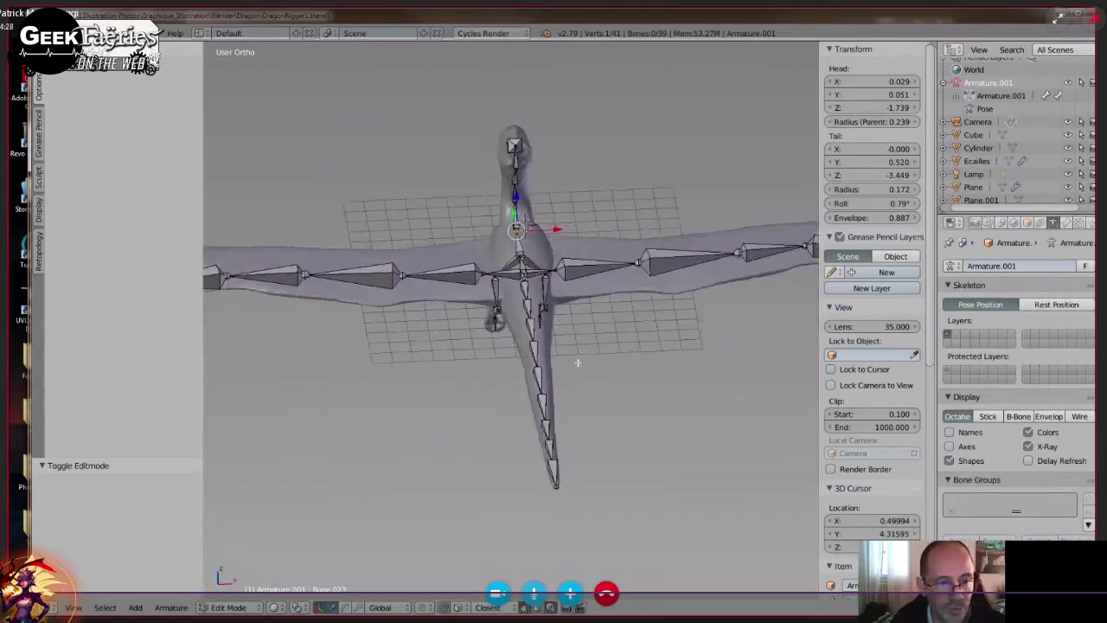
middle_click_drag(578, 362, 590, 396)
key("Tab")
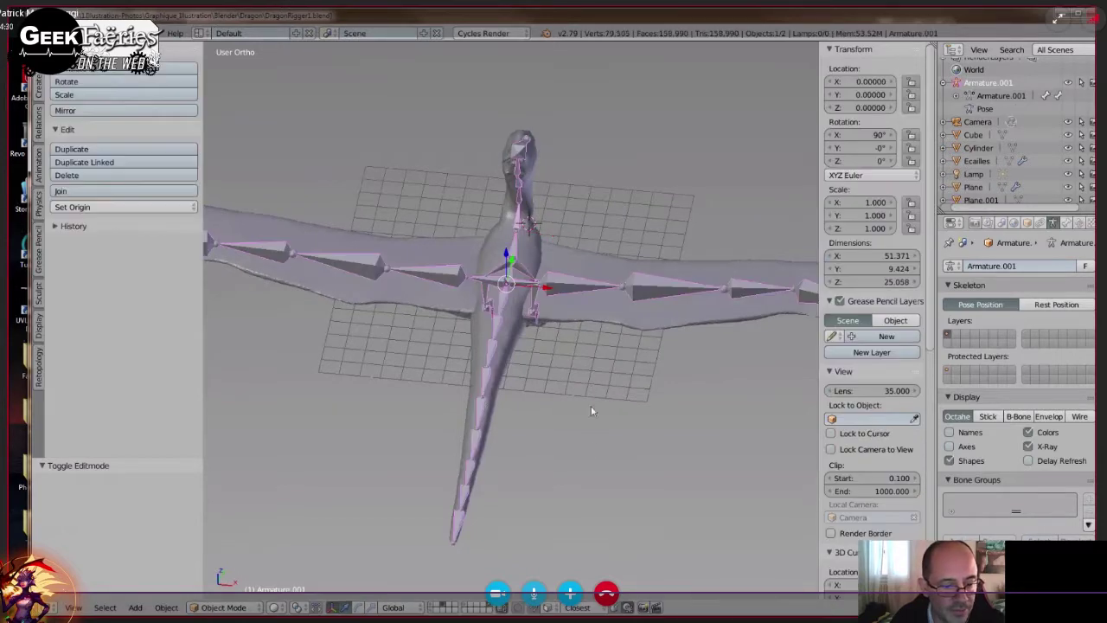
Show only the dragon mesh's layer without its armature, select the mesh and frame it in top view.
middle_click_drag(593, 442, 624, 389, "shift")
left_click(444, 606)
middle_click_drag(584, 324, 598, 303)
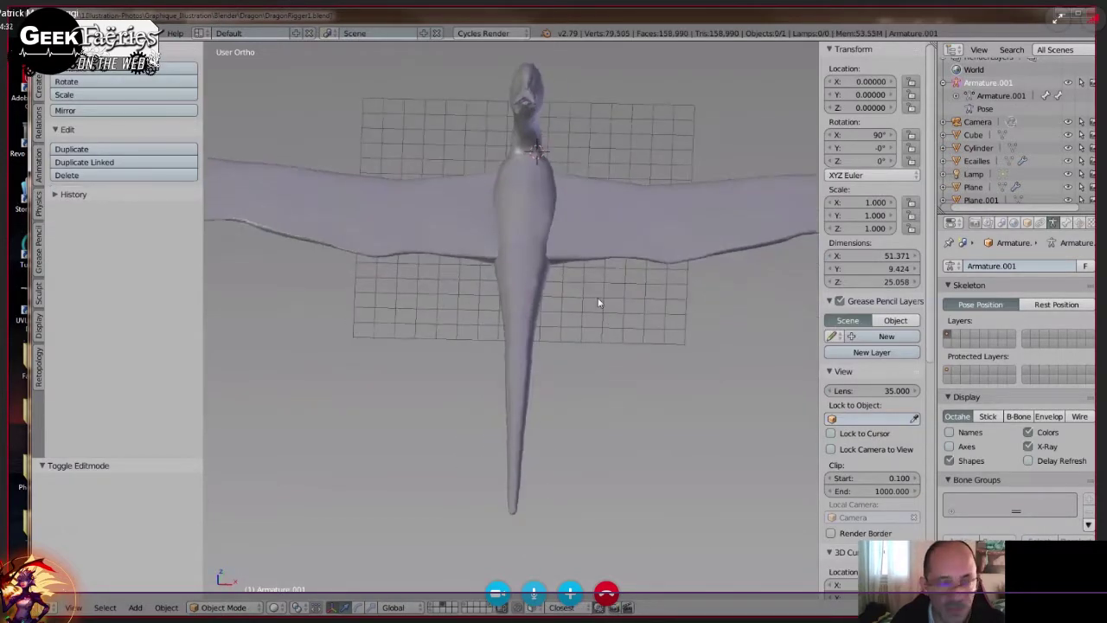
key("KP_7")
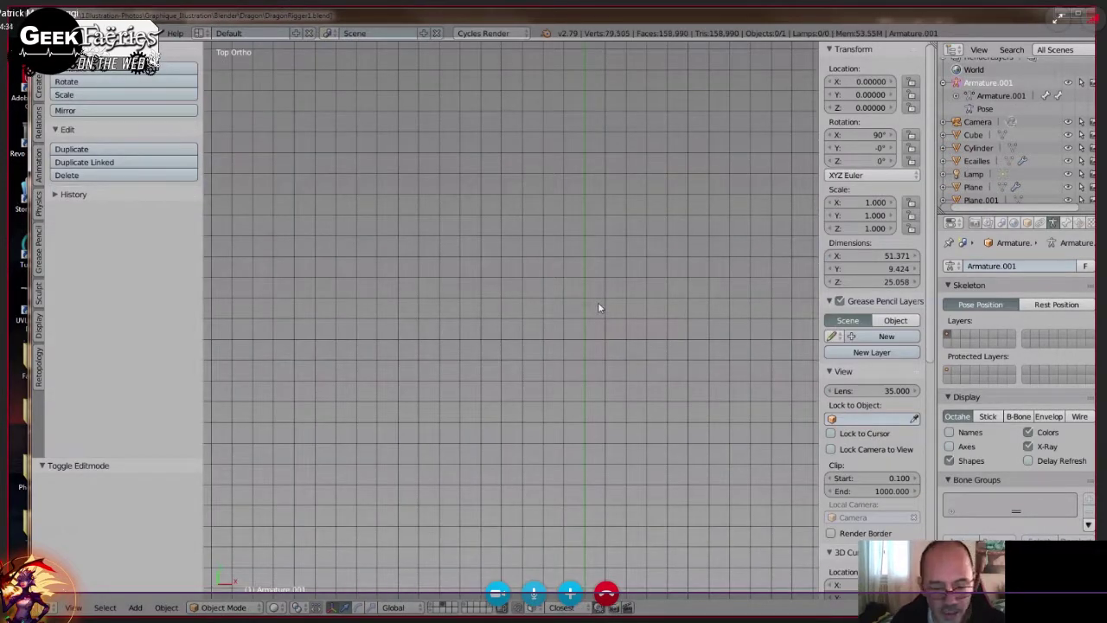
key("a")
key("KP_8")
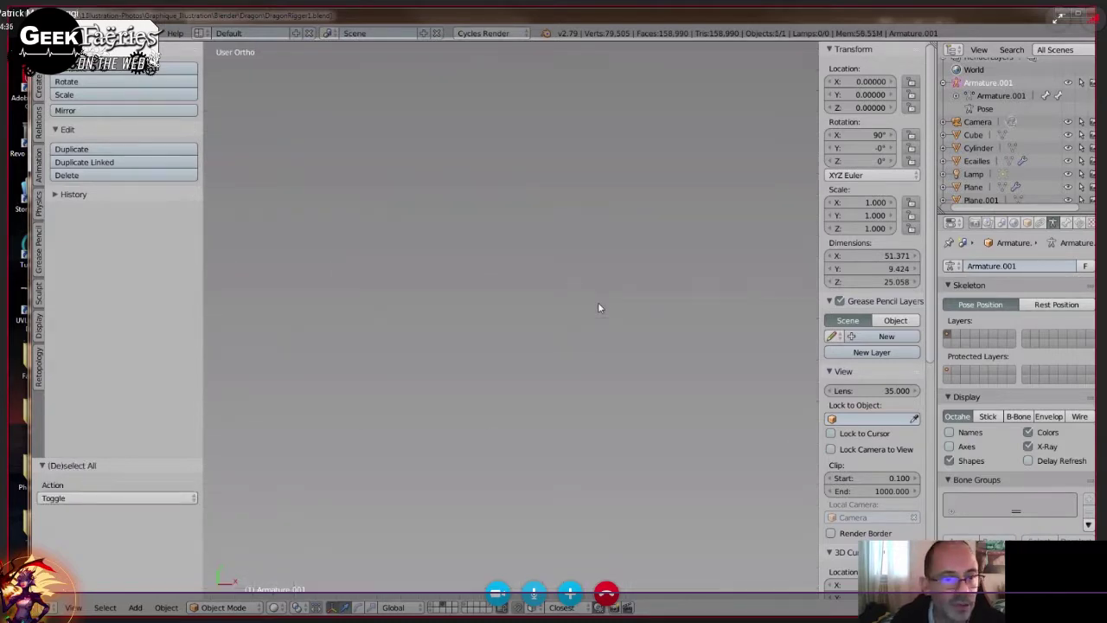
key("KP_7")
key("KP_Decimal")
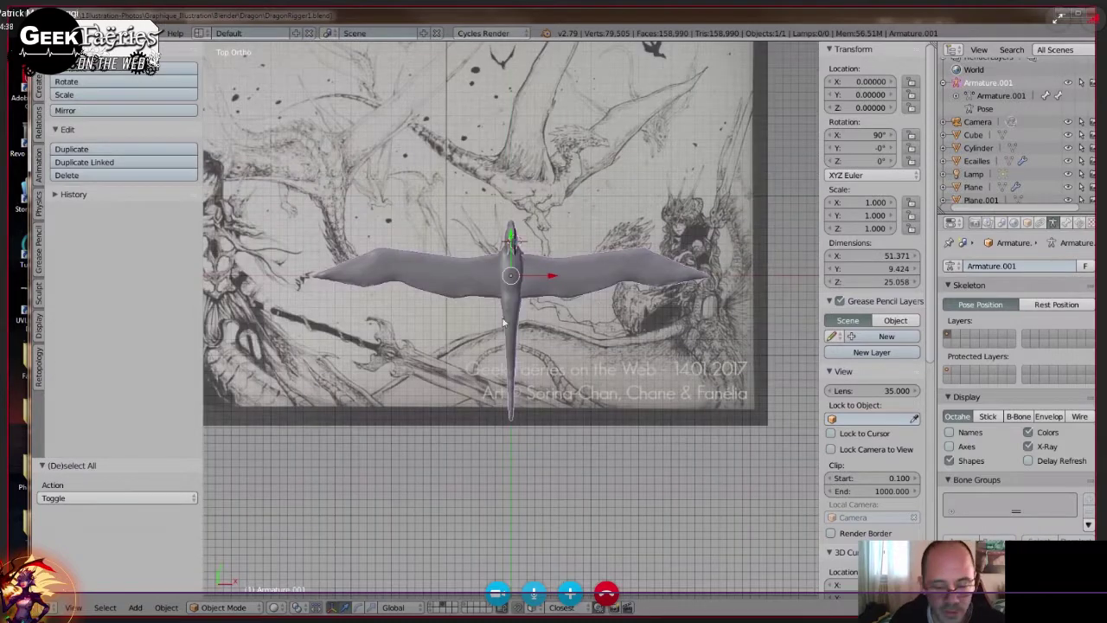
Add a single-bone armature at the 3D cursor and enable X-Ray display for it in side view.
scroll(532, 310, "up", 6)
middle_click_drag(492, 193, 586, 313, "shift")
key("shift+a")
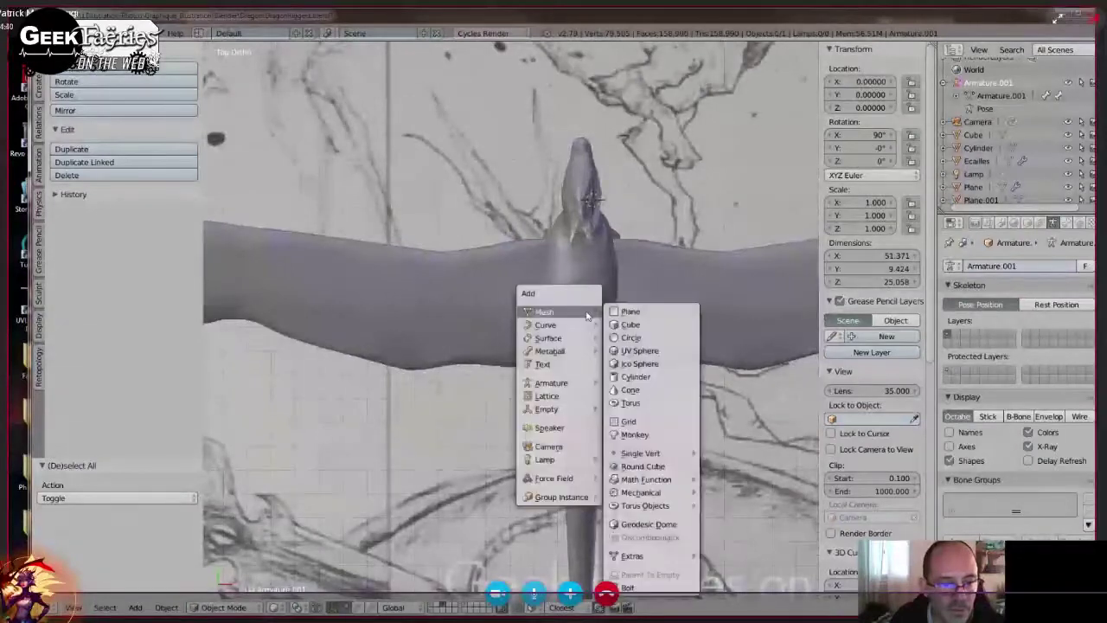
mouse_move(570, 419)
mouse_move(574, 385)
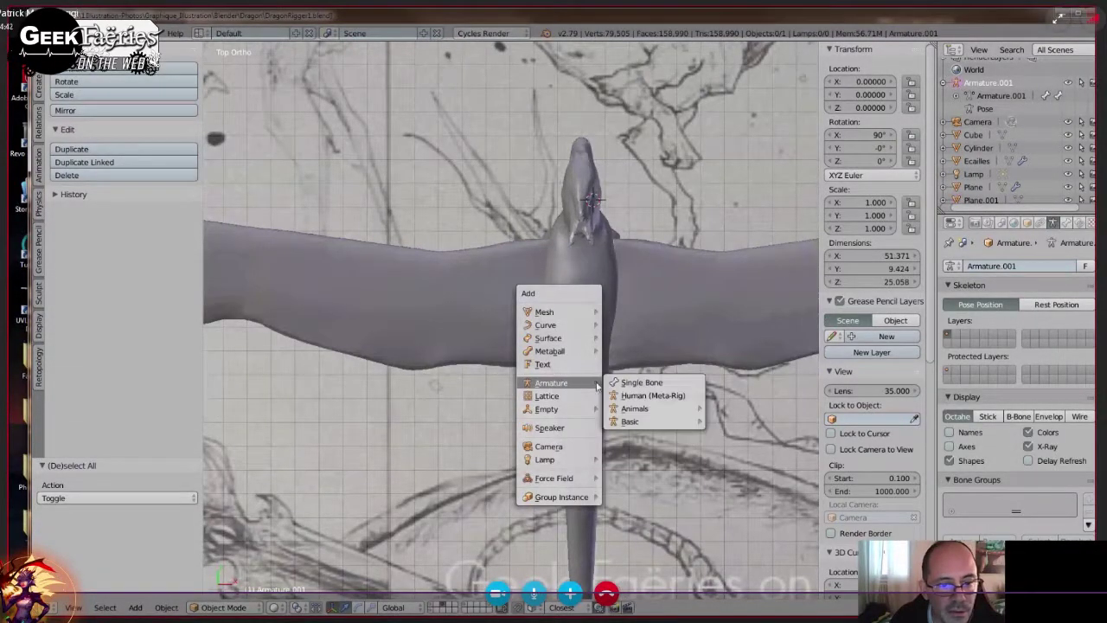
left_click(640, 383)
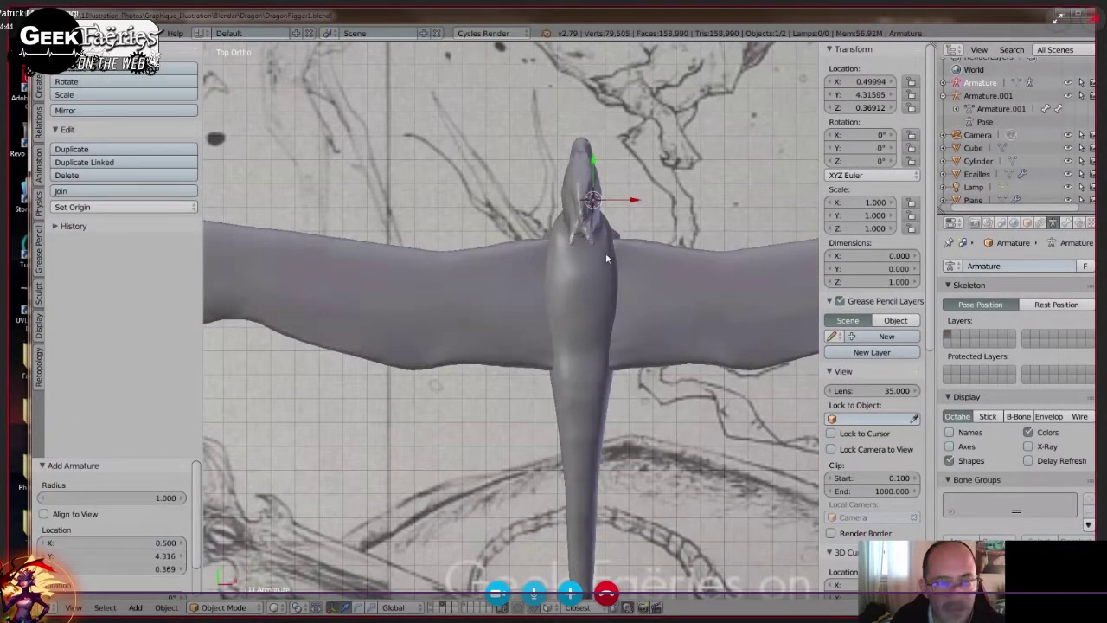
key("KP_3")
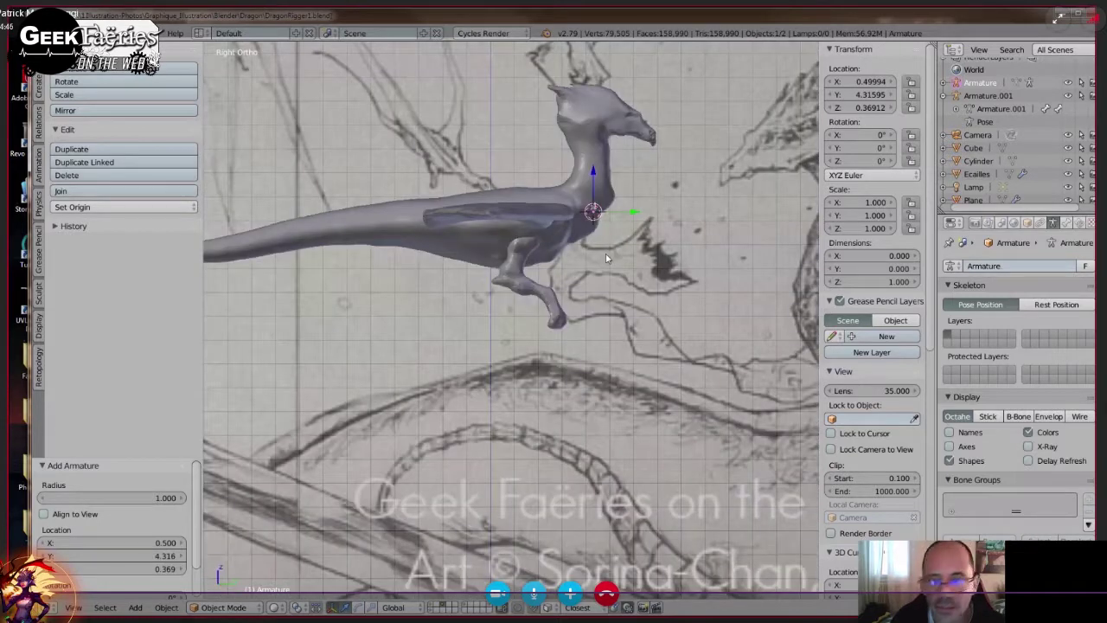
left_click(1028, 446)
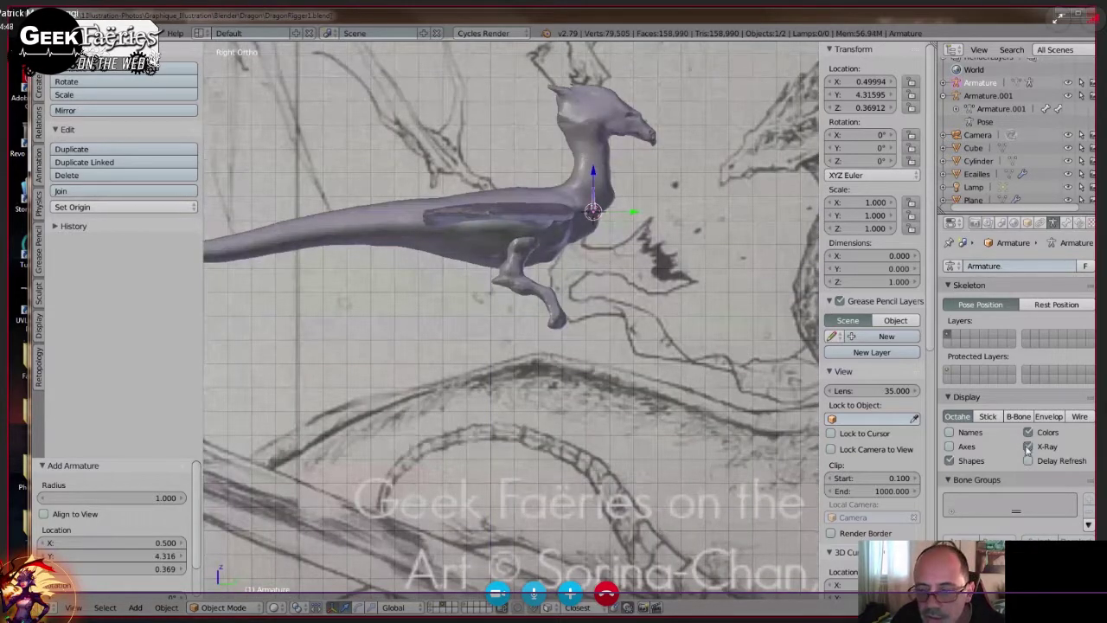
Shift the new armature back to Y 4.12482 and place its bone at the neck base, head at Z 0.334 and tail at Z 1.248.
scroll(586, 286, "up", 1)
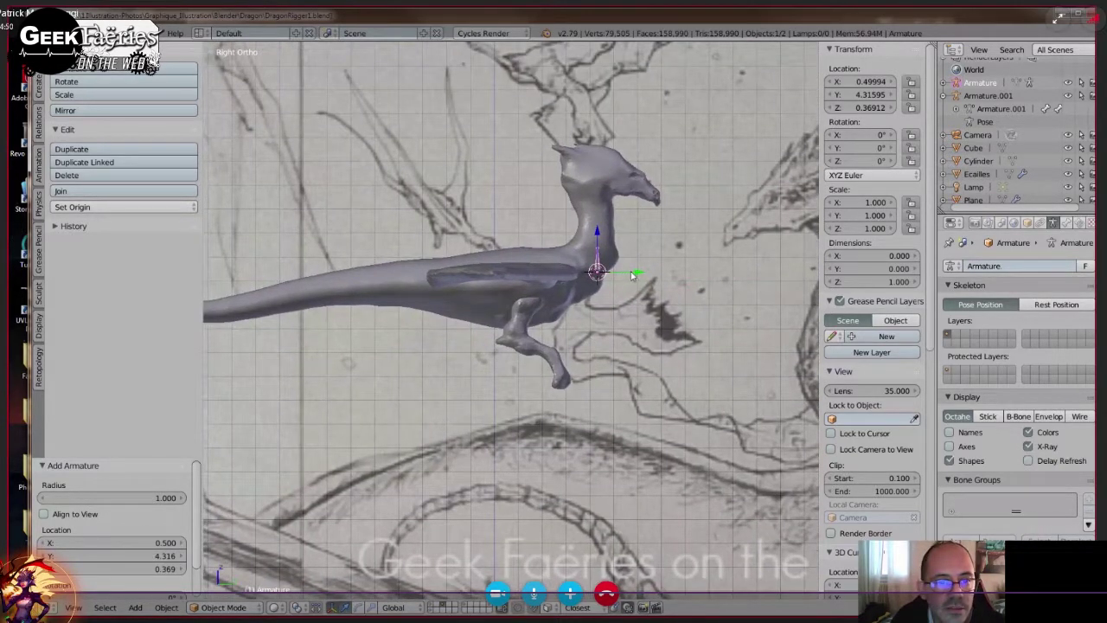
scroll(618, 261, "up", 2)
scroll(618, 261, "up", 2)
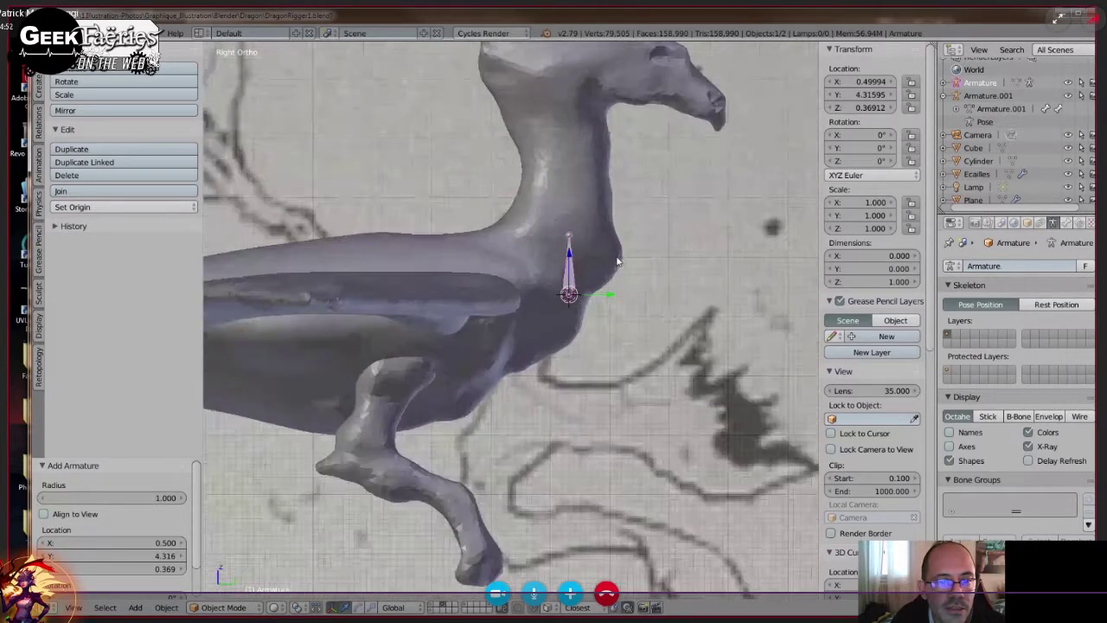
middle_click_drag(617, 261, 645, 256, "shift")
left_click_drag(636, 288, 625, 288)
key("Tab")
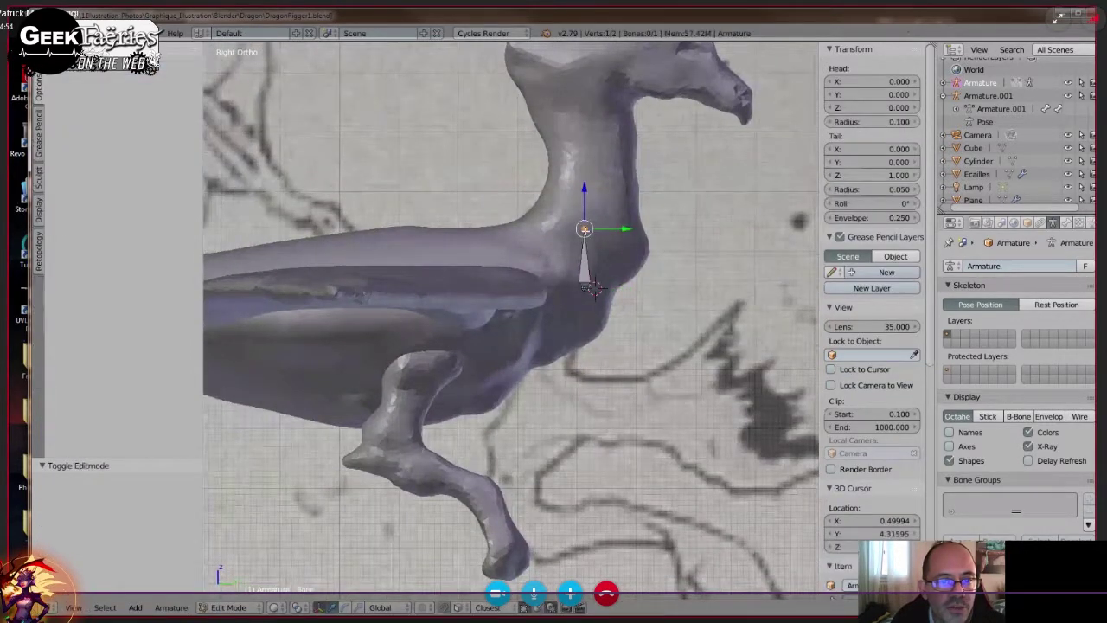
key("g")
left_click(581, 208)
middle_click_drag(580, 207, 609, 268, "shift")
key("g")
left_click(588, 327)
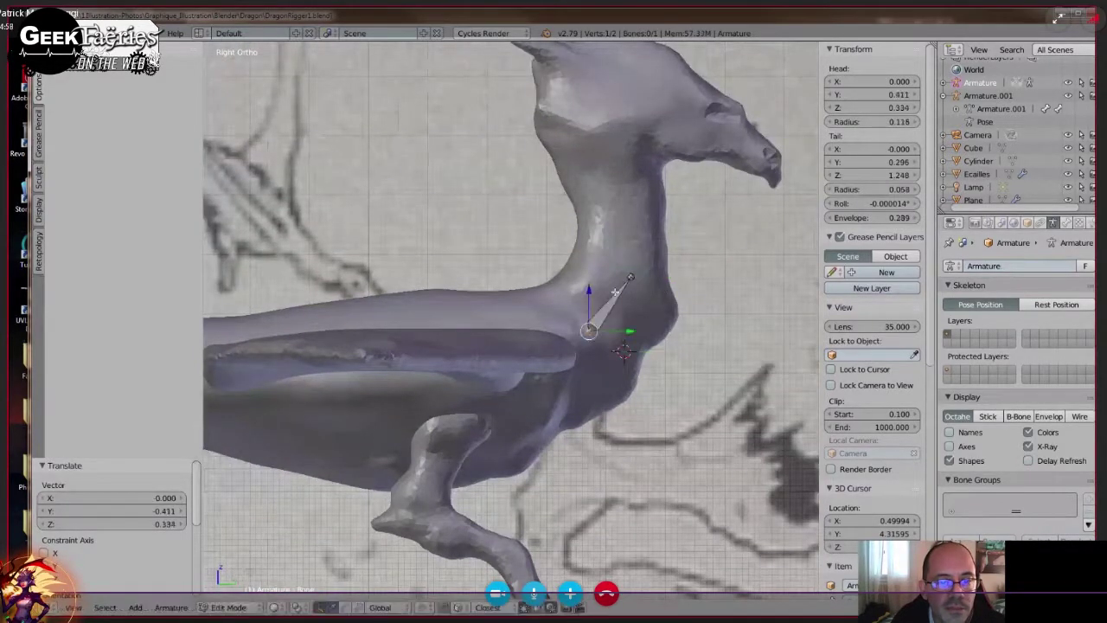
Extrude a chain of five more bones up the dragon's neck, through the head and out to the snout.
key("e")
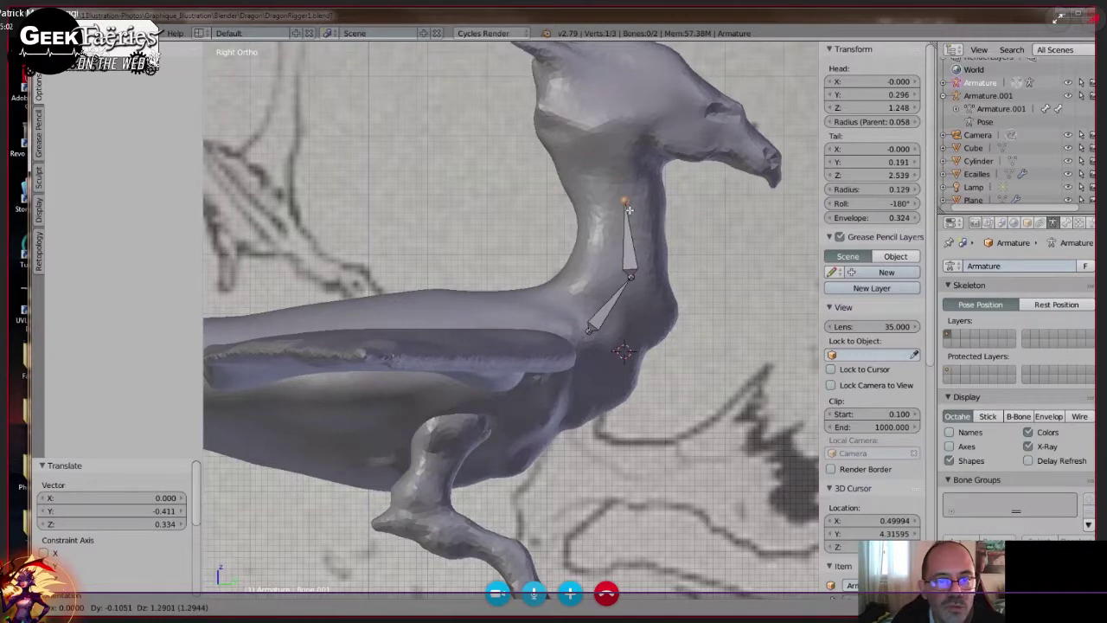
left_click(625, 190)
key("e")
left_click(601, 149)
key("e")
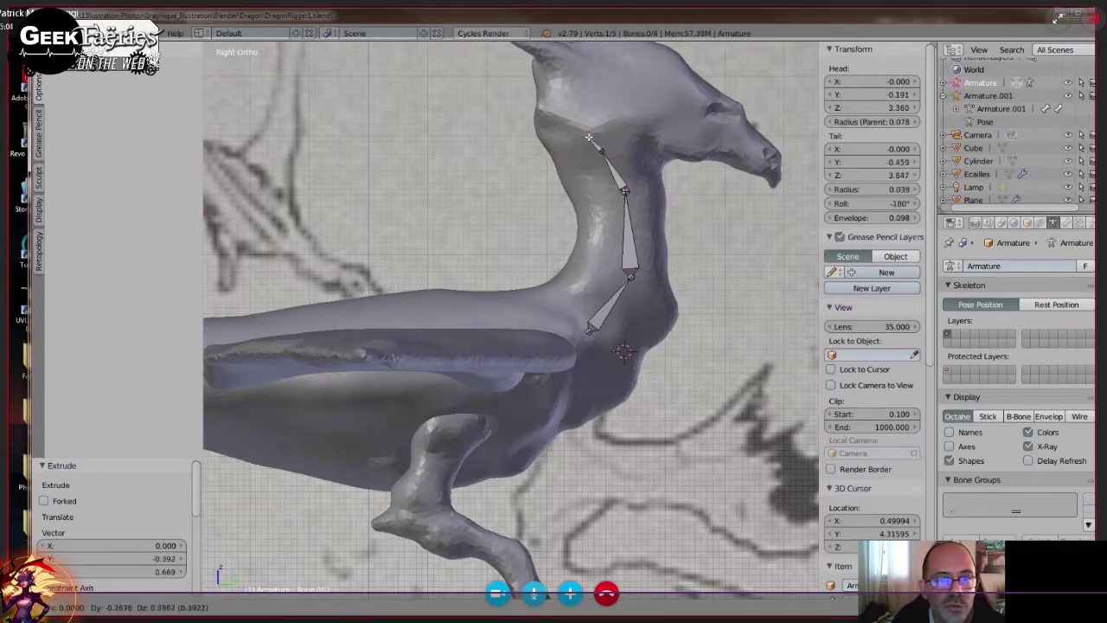
left_click(601, 73)
key("e")
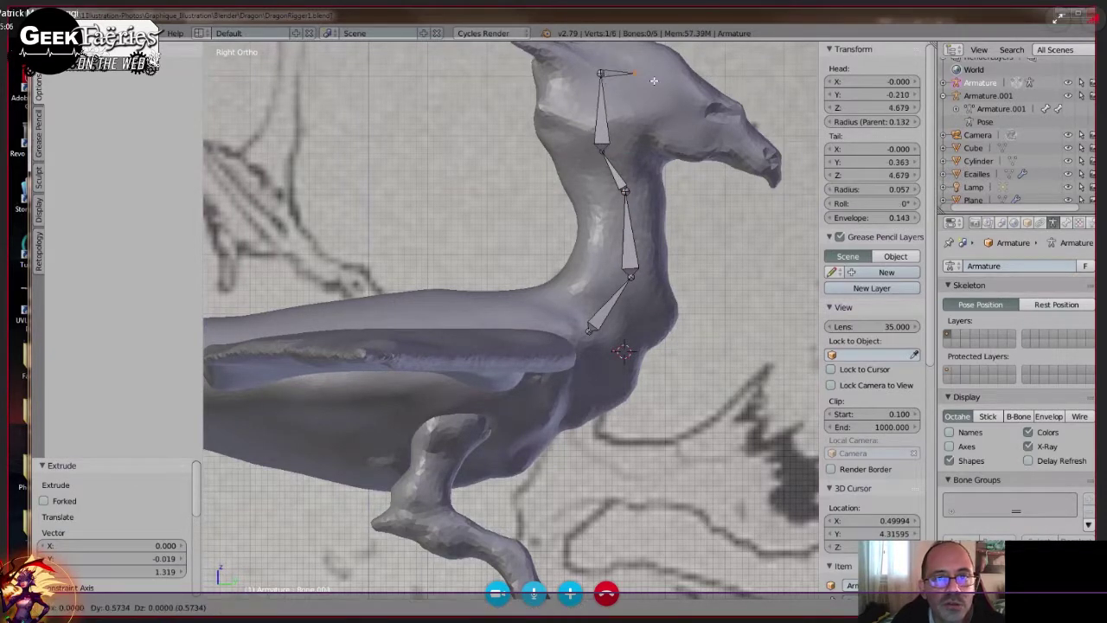
left_click(662, 114)
key("e")
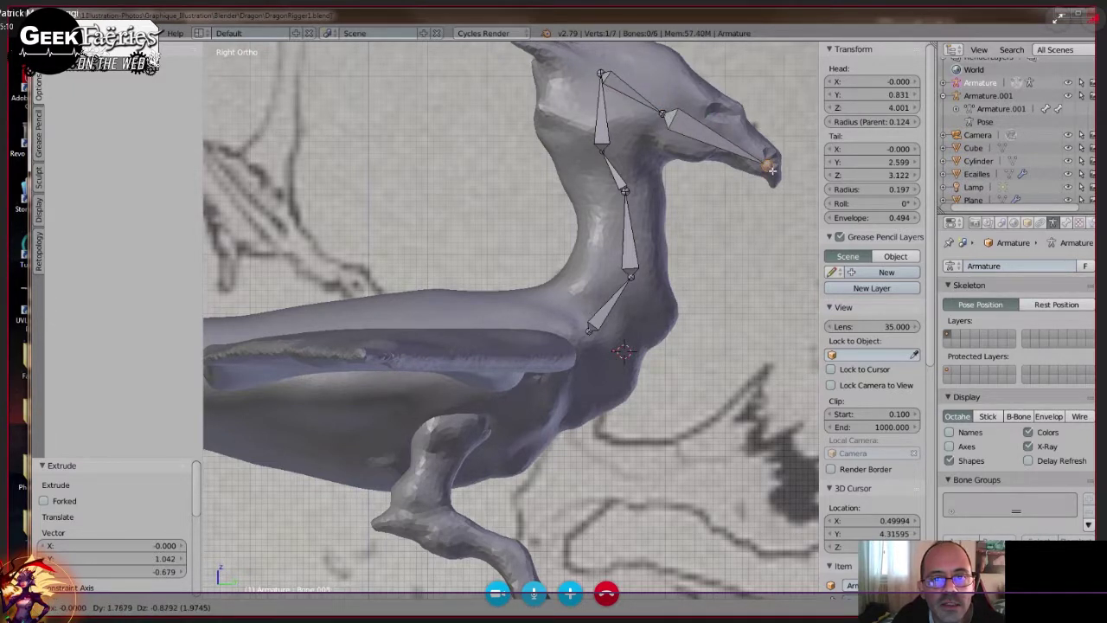
left_click(776, 172)
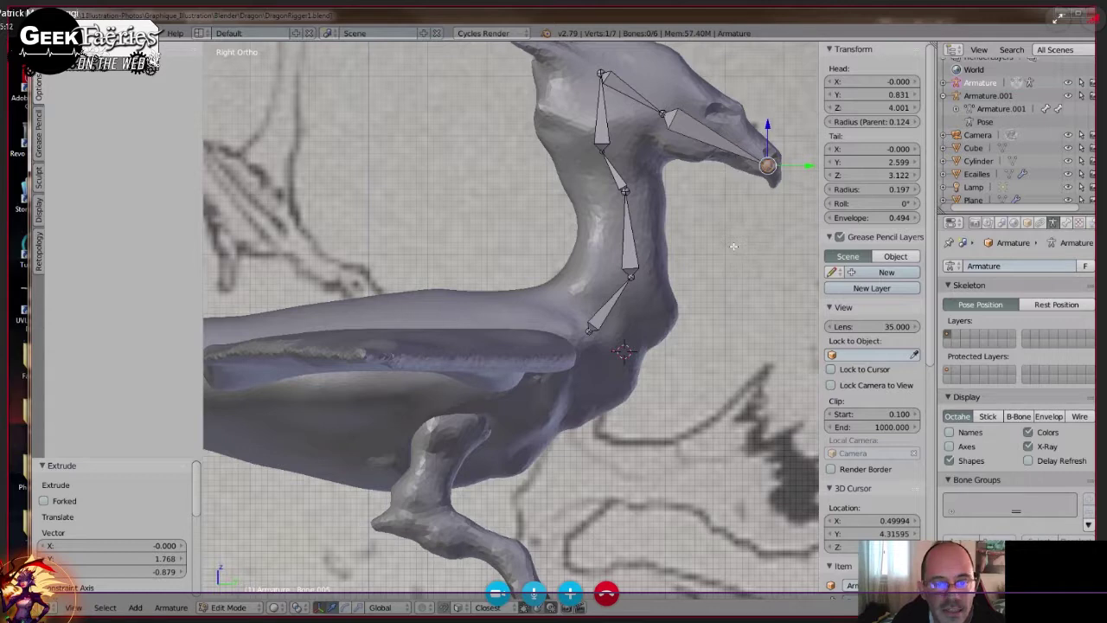
Move all the neck and head bones about -0.515 along X to centre them in the dragon's body.
scroll(733, 247, "down", 2)
key("KP_7")
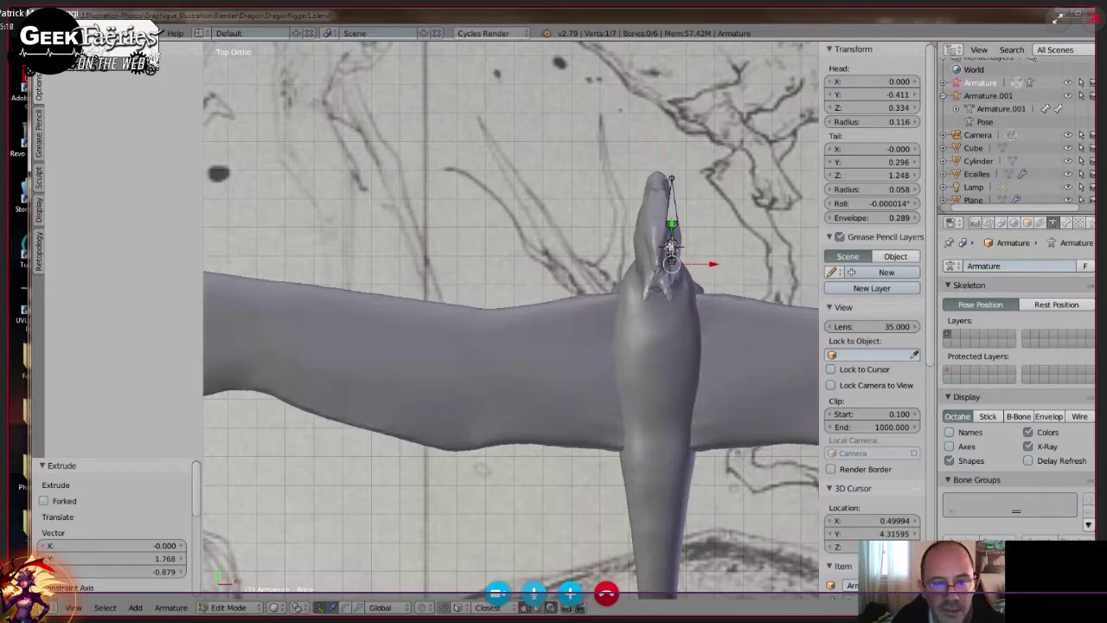
key("a")
key("g")
key("x")
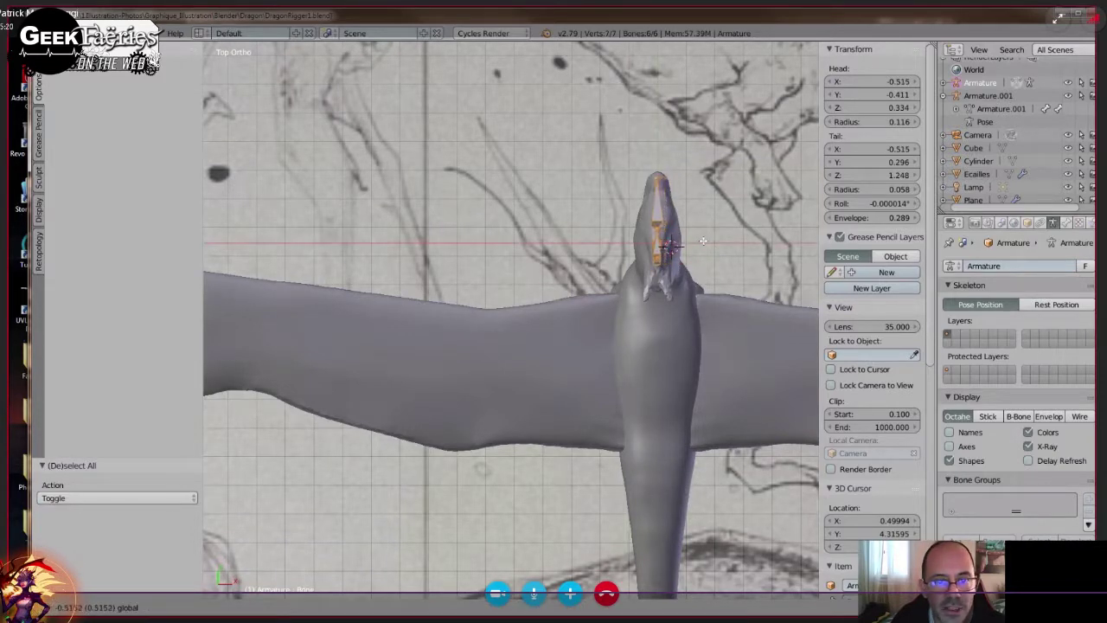
left_click(707, 252)
Return the new neck and head armature to Object Mode and delete it.
middle_click_drag(747, 387, 649, 337)
right_click(674, 301)
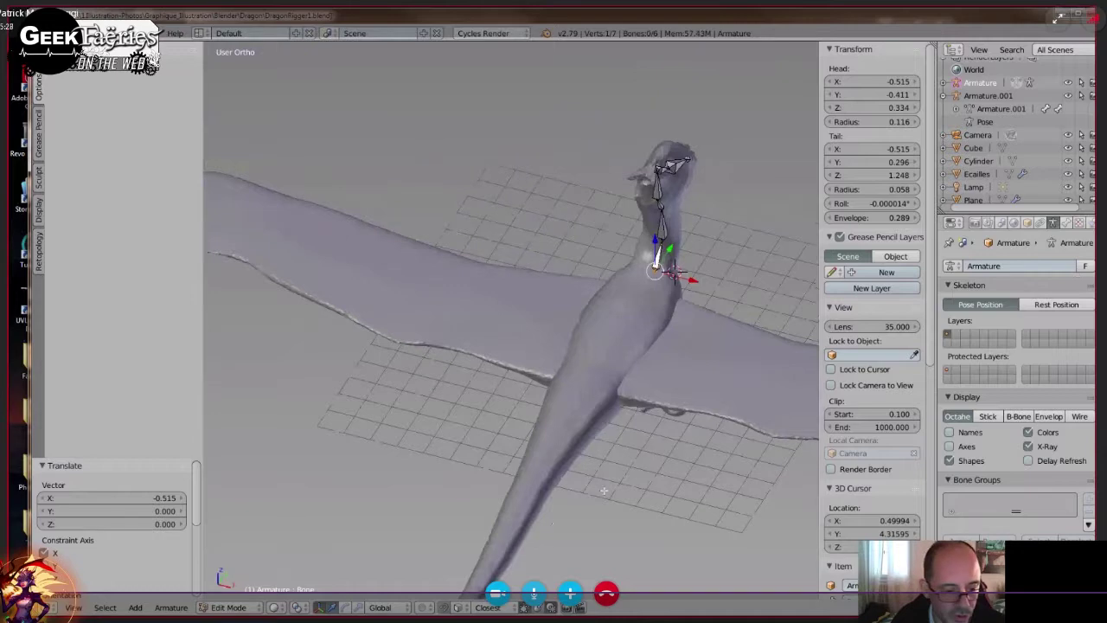
key("Tab")
key("x")
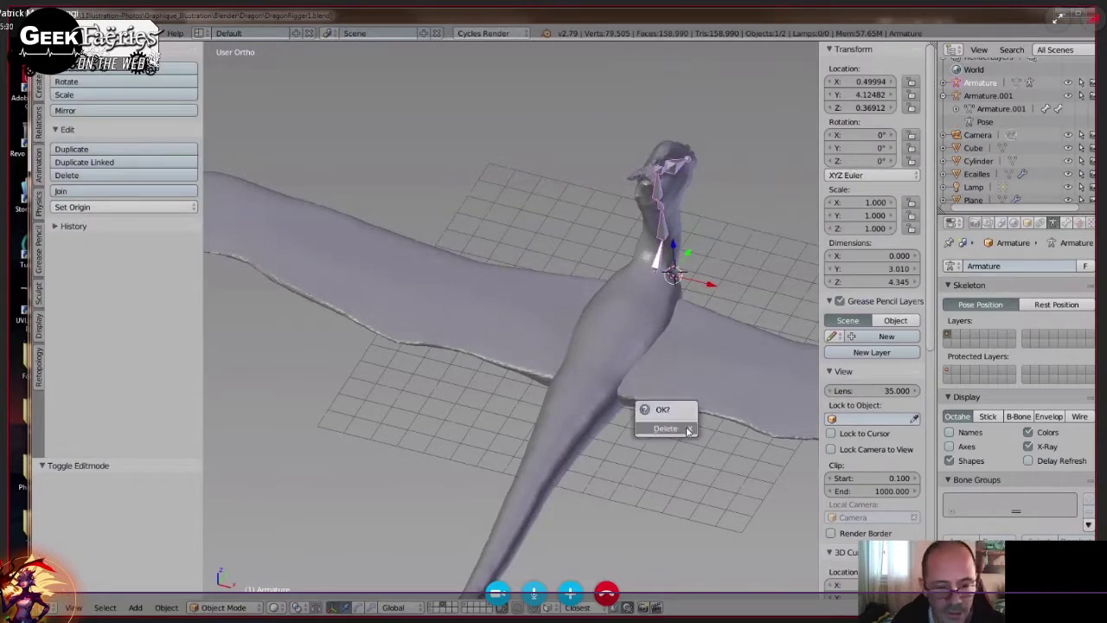
left_click(687, 429)
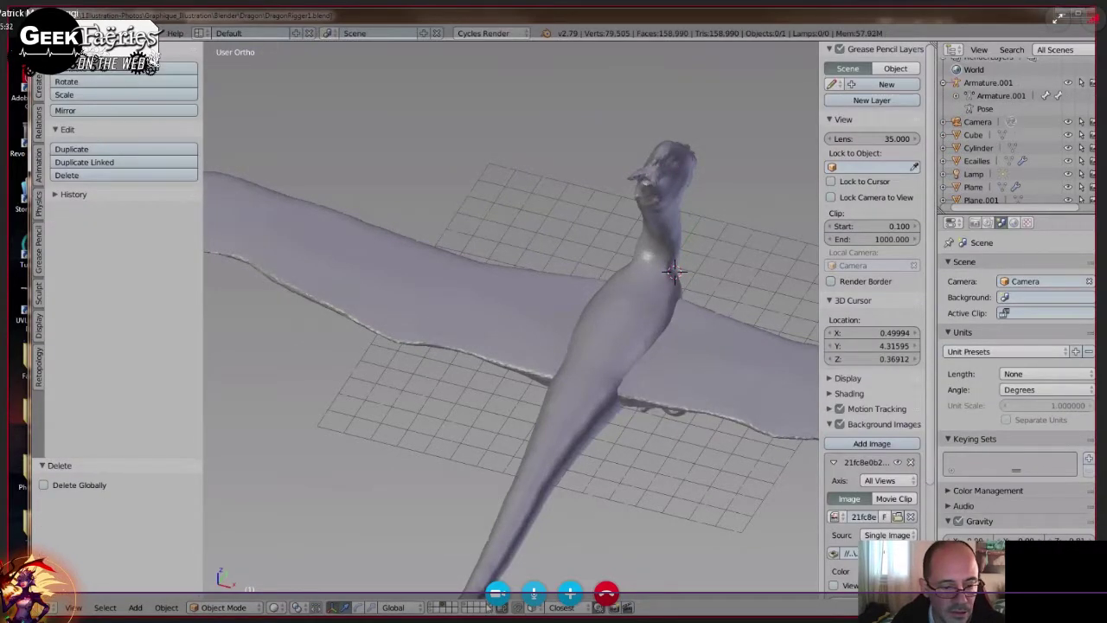
Select the dragon mesh and its full armature, and parent the mesh to the armature with automatic weights.
middle_click_drag(669, 460, 517, 319)
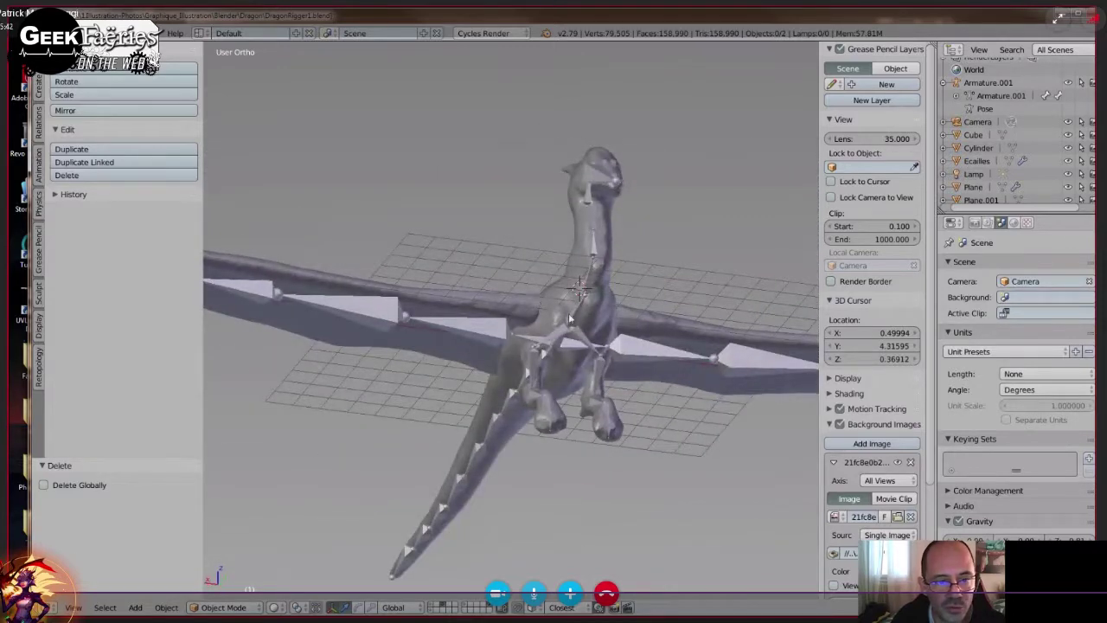
middle_click_drag(611, 404, 606, 330)
right_click(551, 342)
scroll(564, 384, "down", 4)
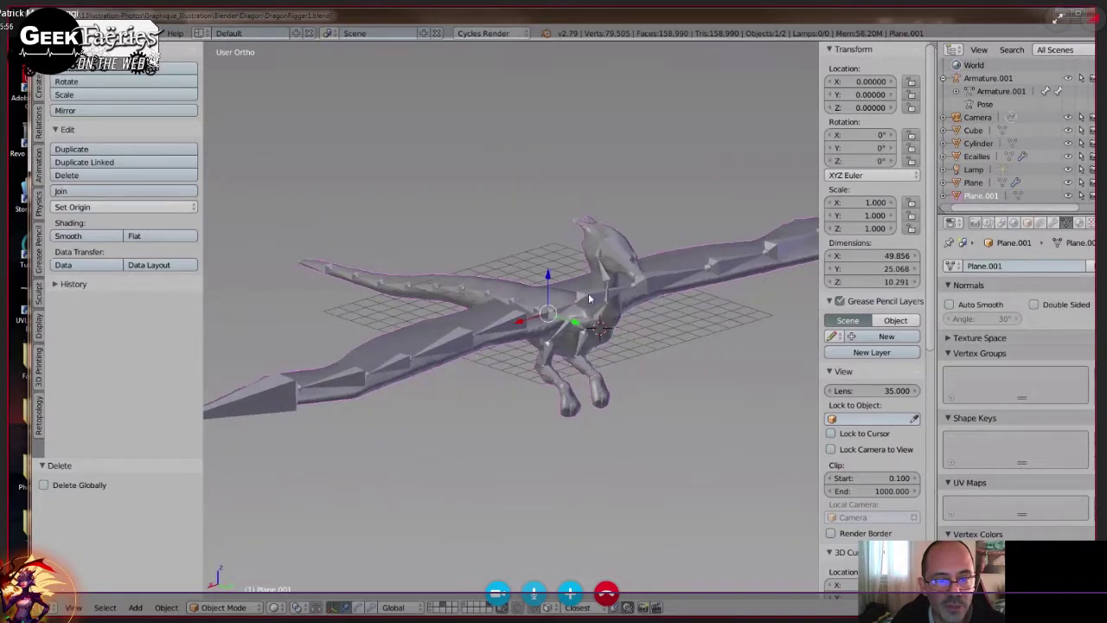
right_click(606, 331)
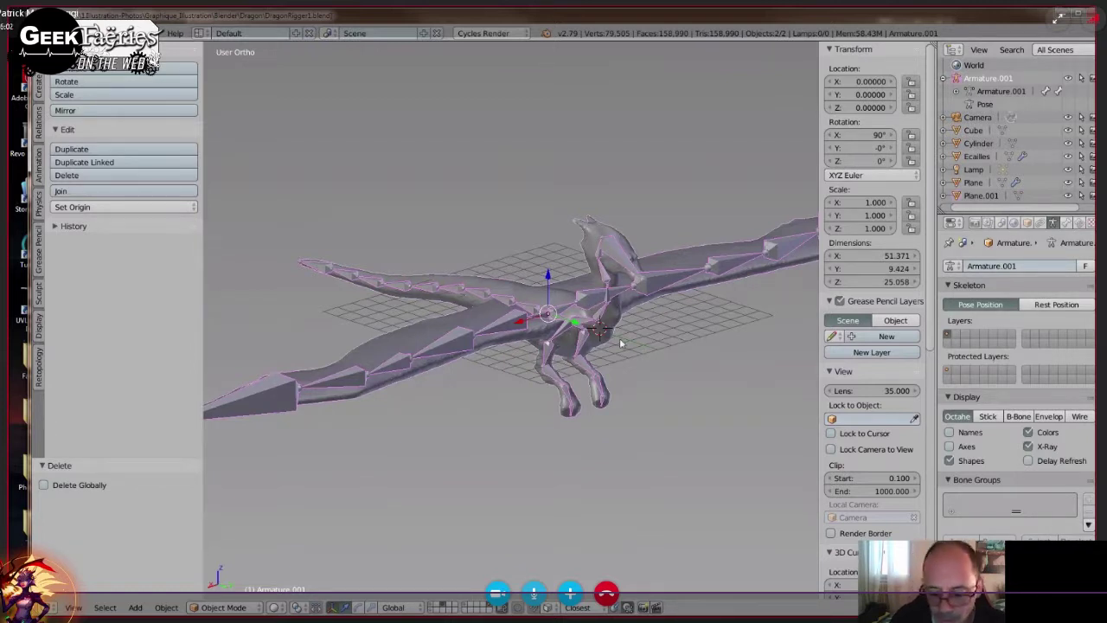
key("ctrl+p")
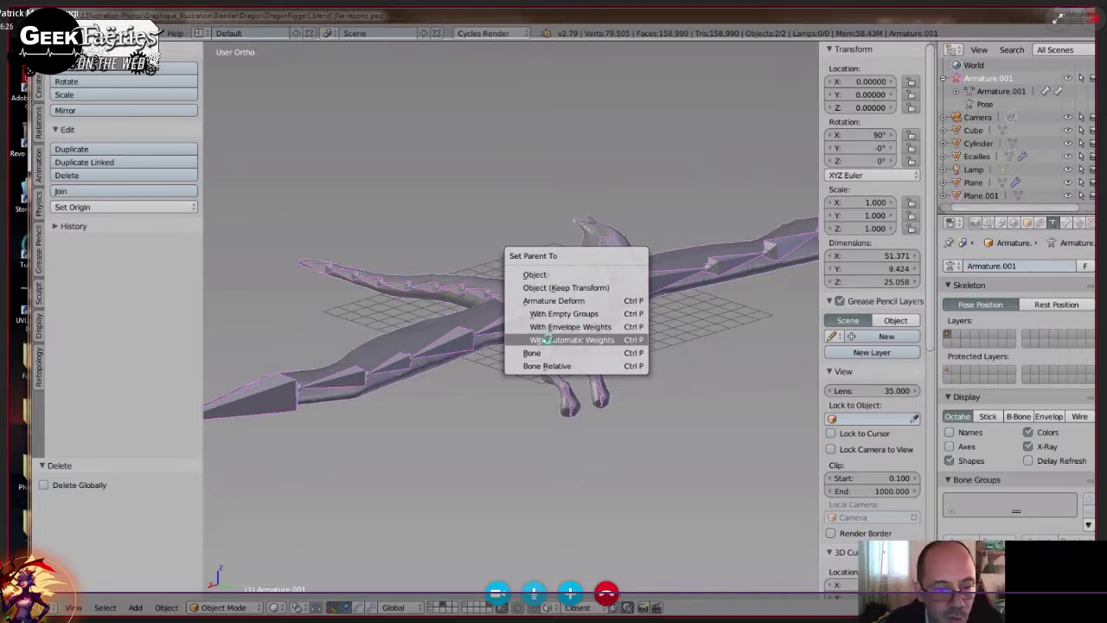
left_click(546, 340)
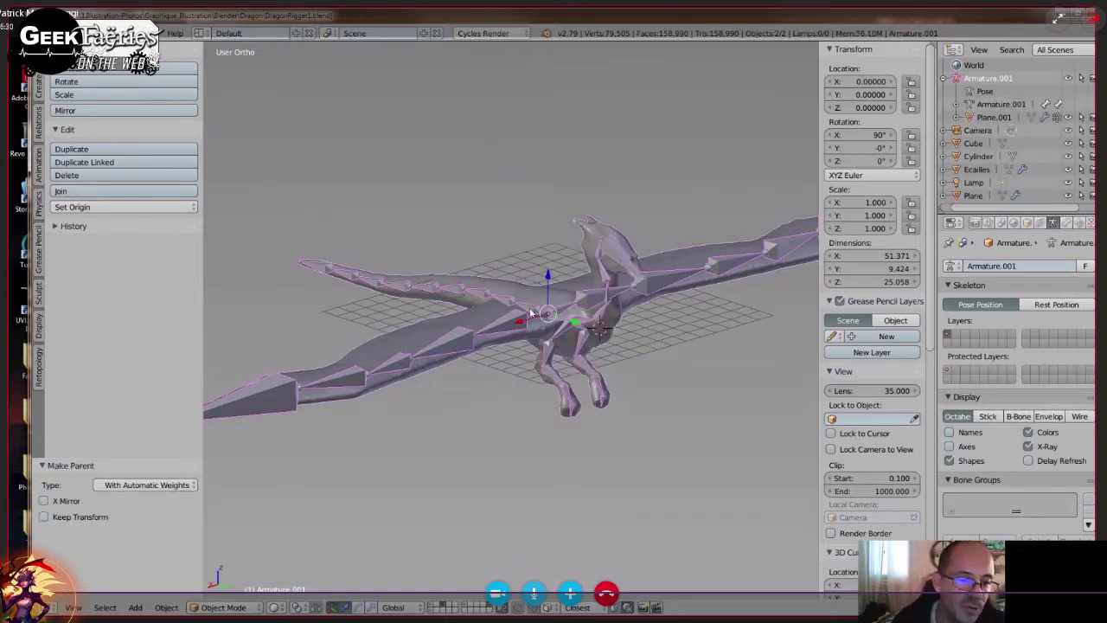
Put the armature in Pose Mode and raise one wing, rotating its second bone by -29.9° and its shoulder bone upward.
scroll(530, 328, "up", 3)
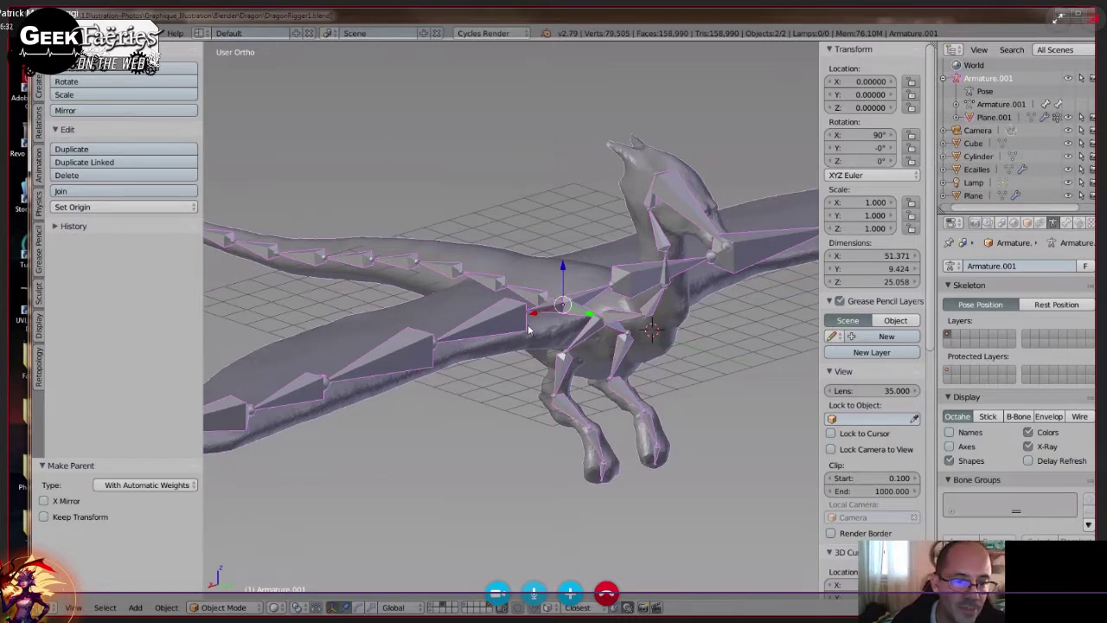
middle_click_drag(529, 328, 660, 404)
scroll(598, 366, "down", 3)
right_click(659, 405)
right_click(660, 405)
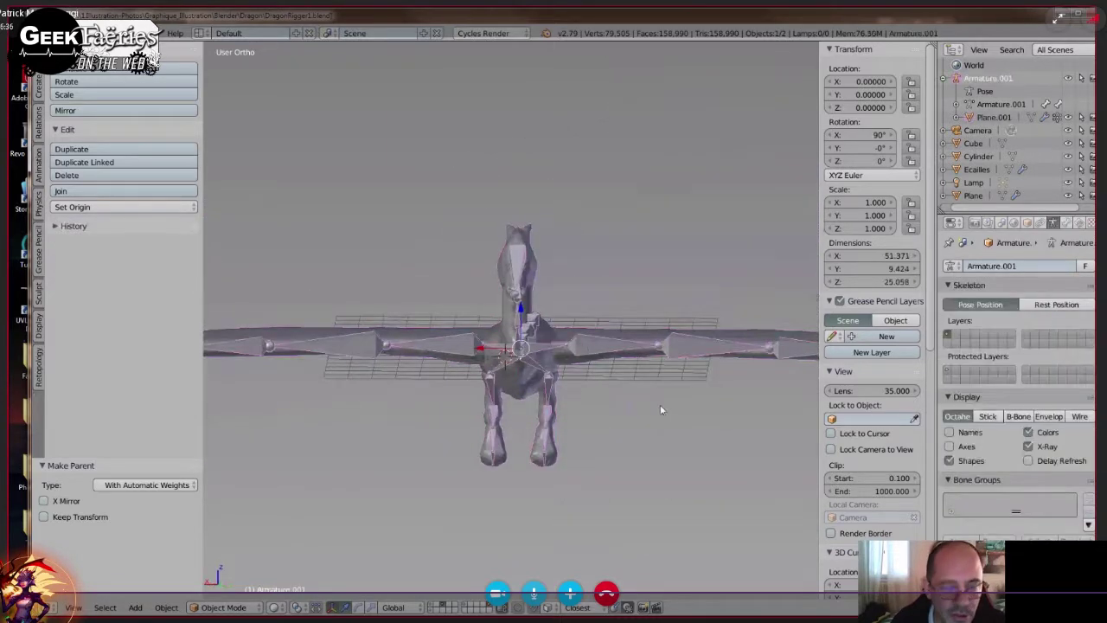
key("ctrl+Tab")
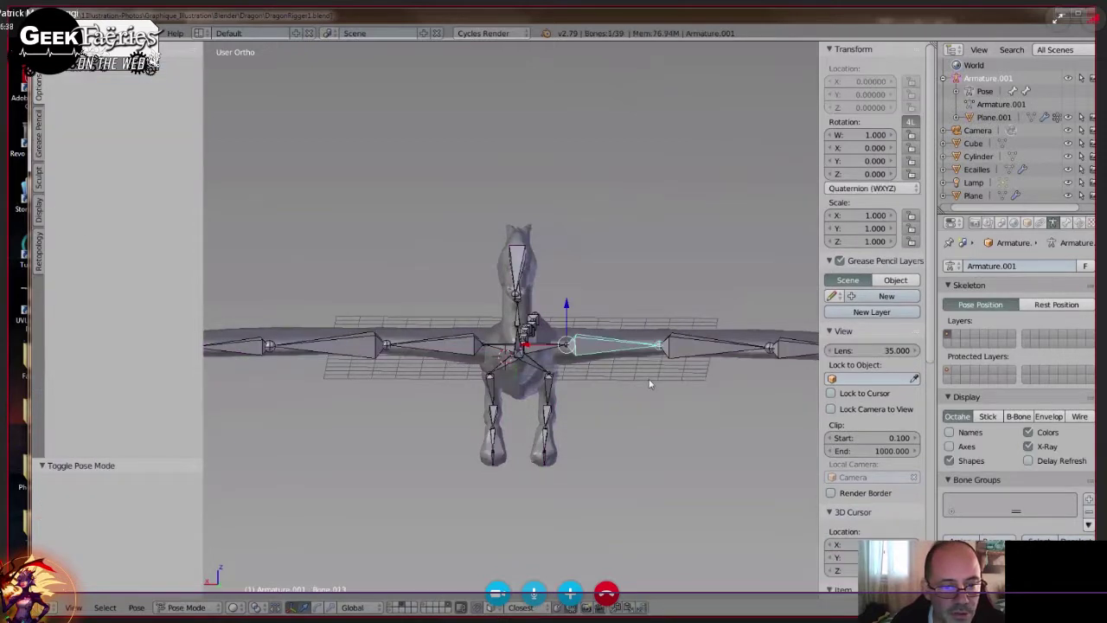
key("r")
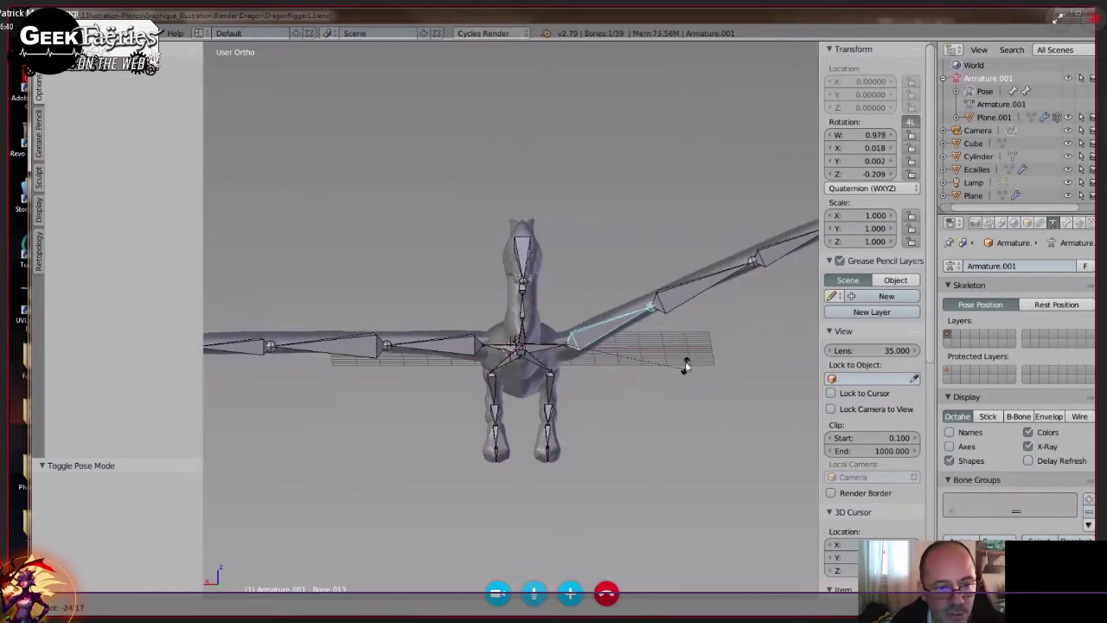
left_click(687, 361)
right_click(550, 351)
key("r")
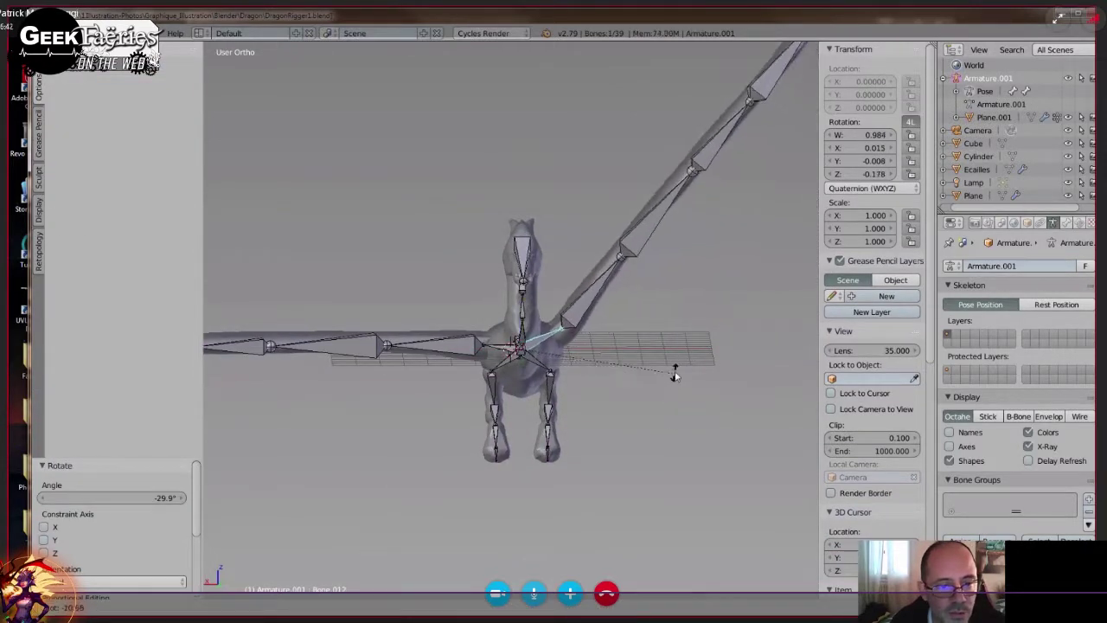
left_click(618, 349)
Raise the opposite wing by rotating its shoulder bone 27.9° and the next wing bone 18.7°.
middle_click_drag(618, 349, 596, 418)
key("r")
left_click(550, 444)
right_click(452, 306)
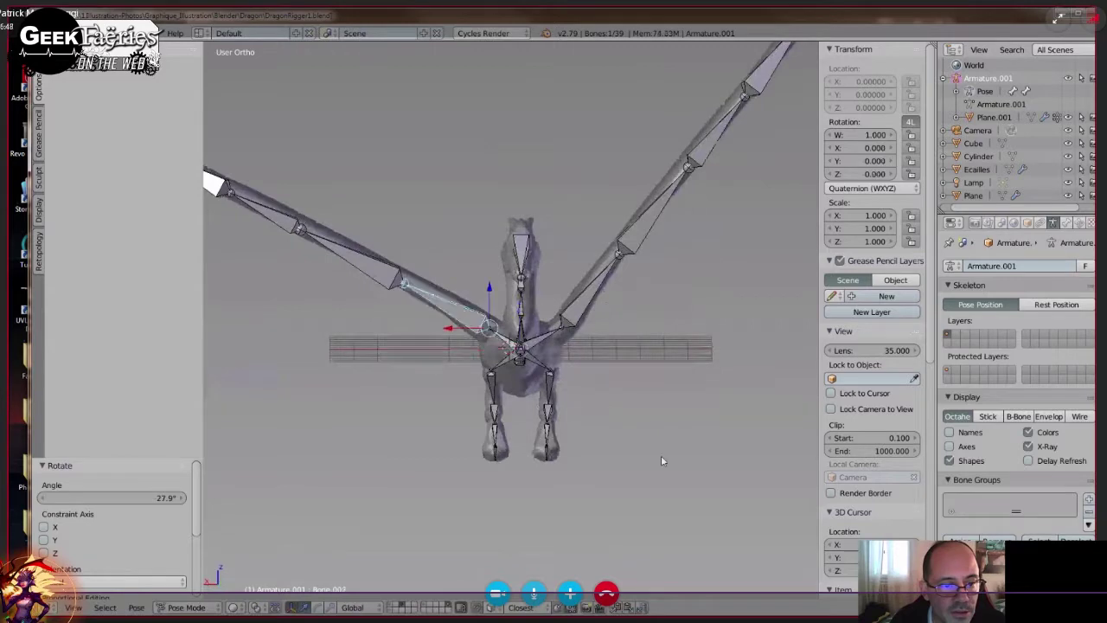
key("r")
left_click(600, 484)
Swing one leg's thigh bone in two rotations as seen from the side, the second by -8.62°.
middle_click_drag(546, 428, 568, 409)
right_click(518, 390)
key("r")
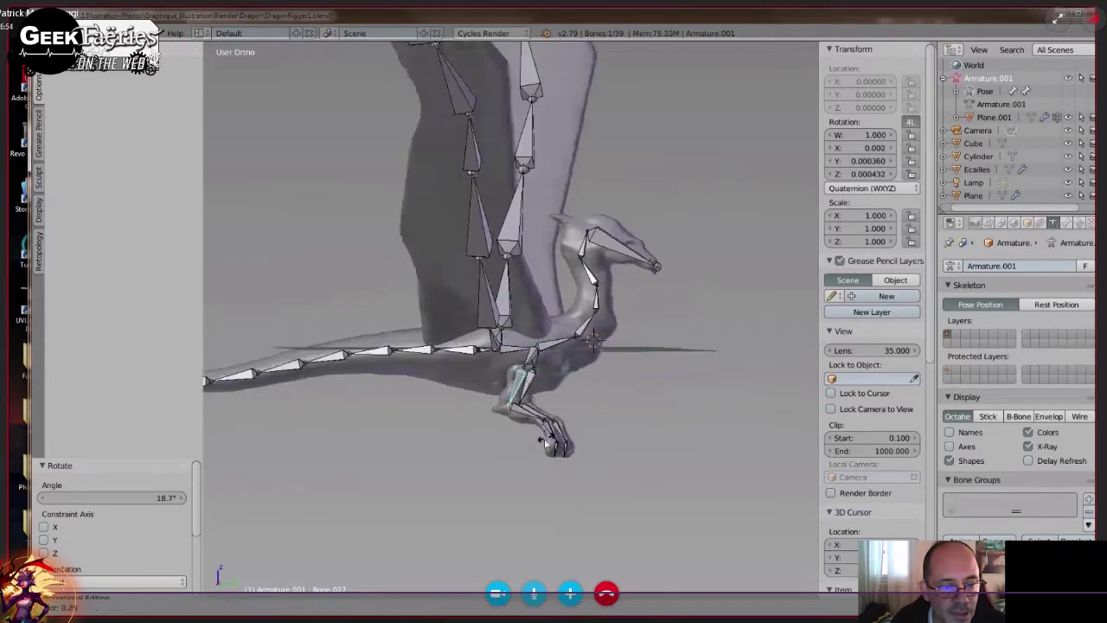
left_click(508, 433)
middle_click_drag(508, 432, 537, 437)
key("r")
left_click(537, 438)
Fold the same leg by rotating its middle bone -33.1° and the lower bone beneath it 31.2°.
right_click(517, 415)
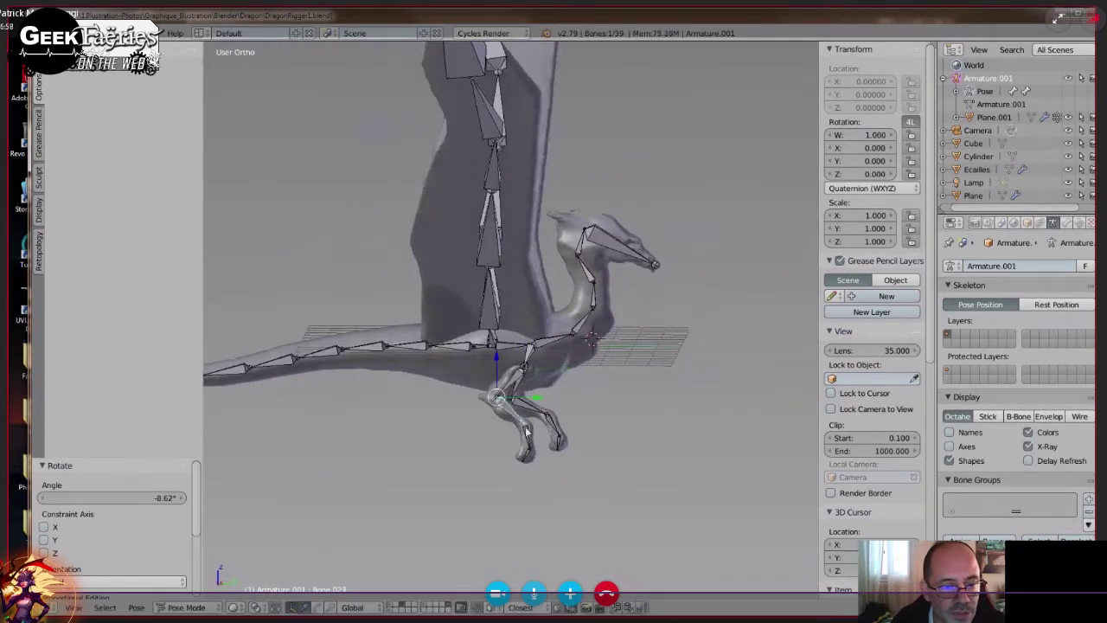
key("r")
left_click(577, 415)
right_click(536, 421)
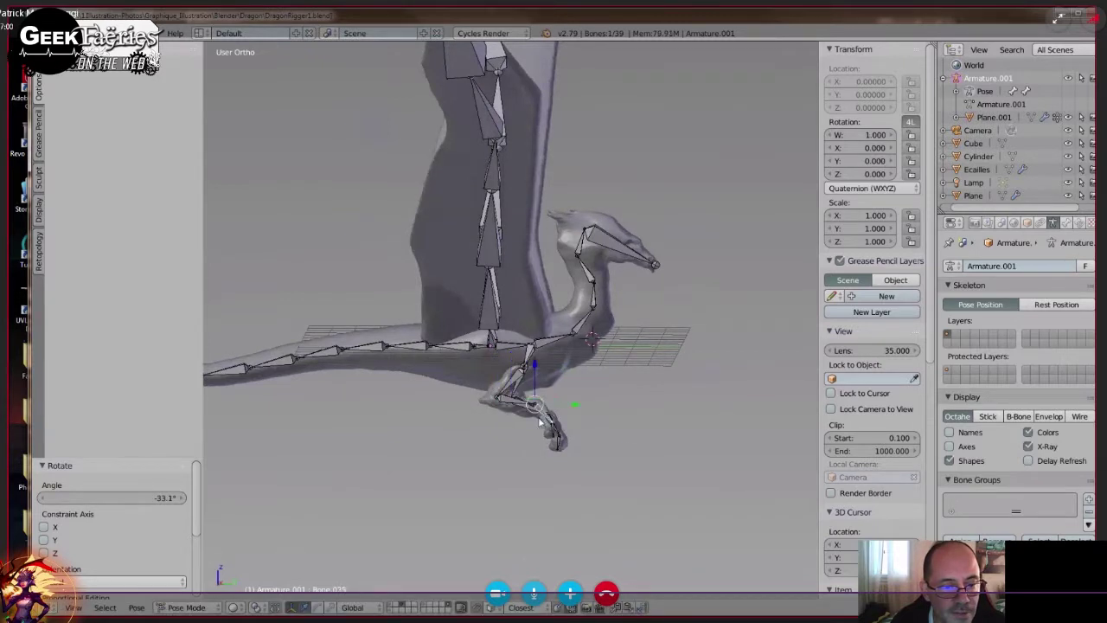
key("r")
left_click(541, 484)
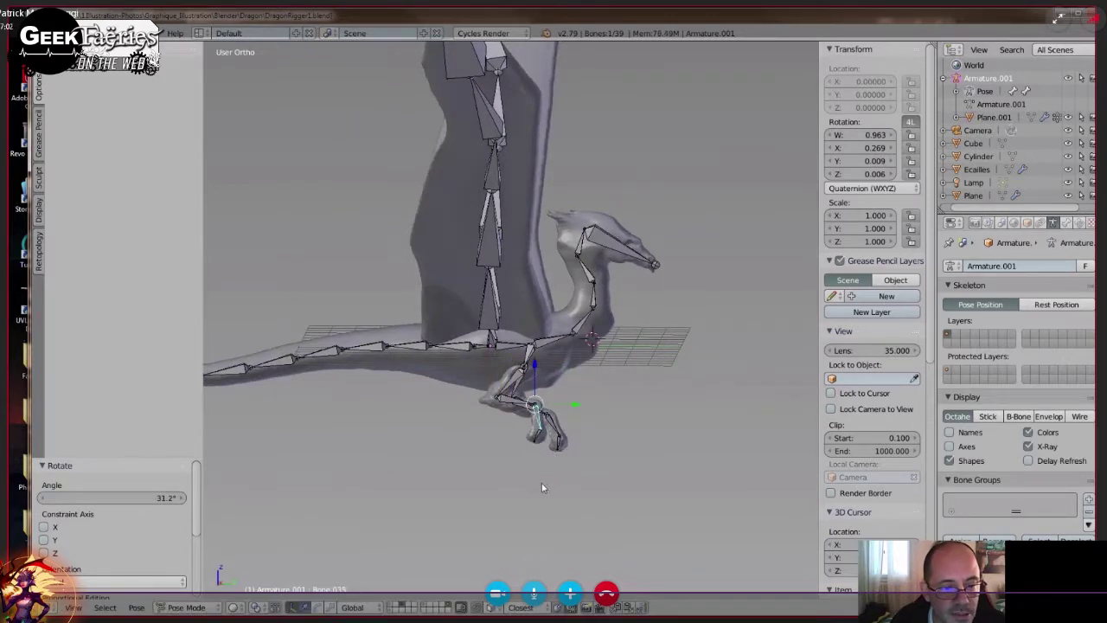
Pose the opposite leg by rotating its middle bone and then its lower bone, the latter by 14.1°.
middle_click_drag(541, 484, 555, 426)
right_click(550, 412)
middle_click_drag(600, 458, 657, 471)
key("r")
left_click(678, 437)
right_click(553, 457)
key("r")
left_click(602, 479)
Viewing the dragon from the front, rotate the folded leg's thigh bone slightly sideways and the opposite thigh bone -5.82°.
right_click(508, 418)
key("r")
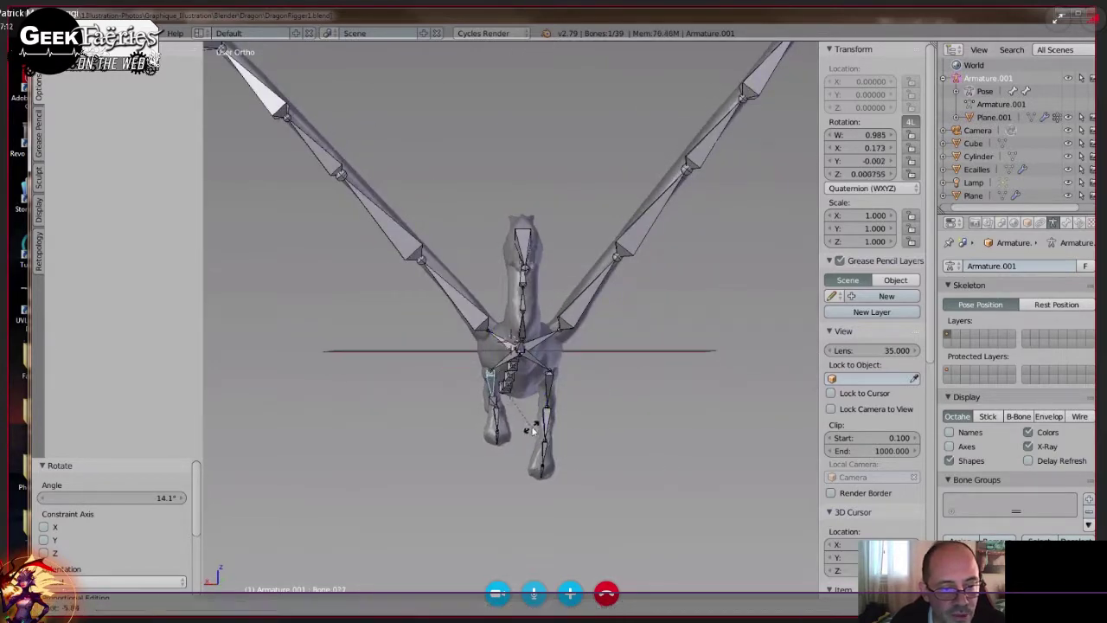
left_click(531, 427)
right_click(551, 390)
key("r")
left_click(567, 441)
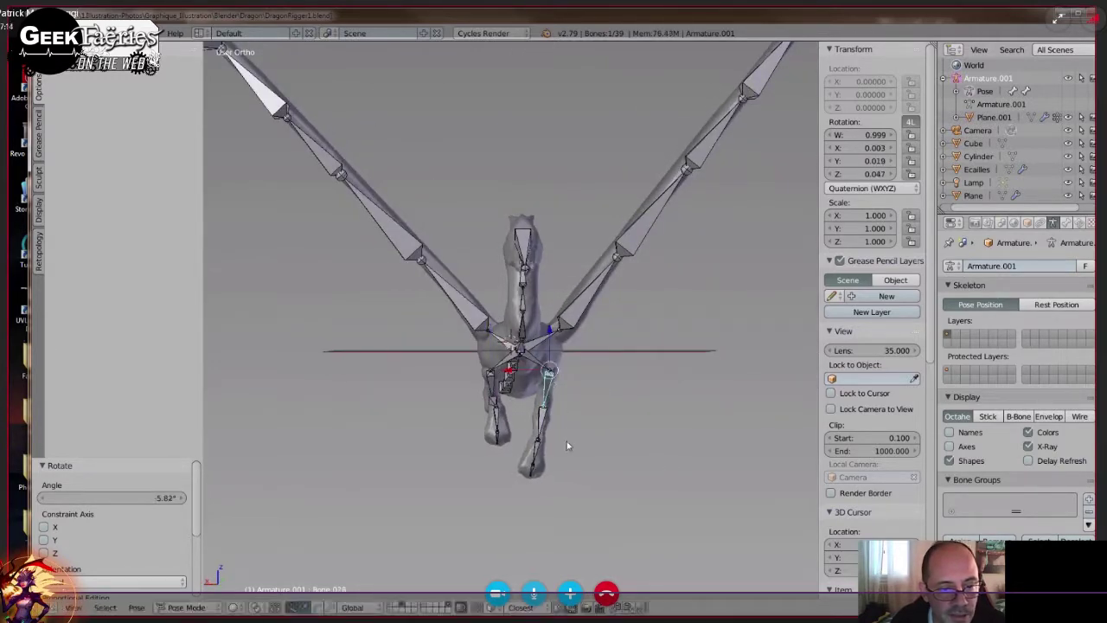
Move the extended leg inward by rotating its hip bone 10.8° and its thigh bone -7.23°.
right_click(561, 457)
key("r")
left_click(552, 470)
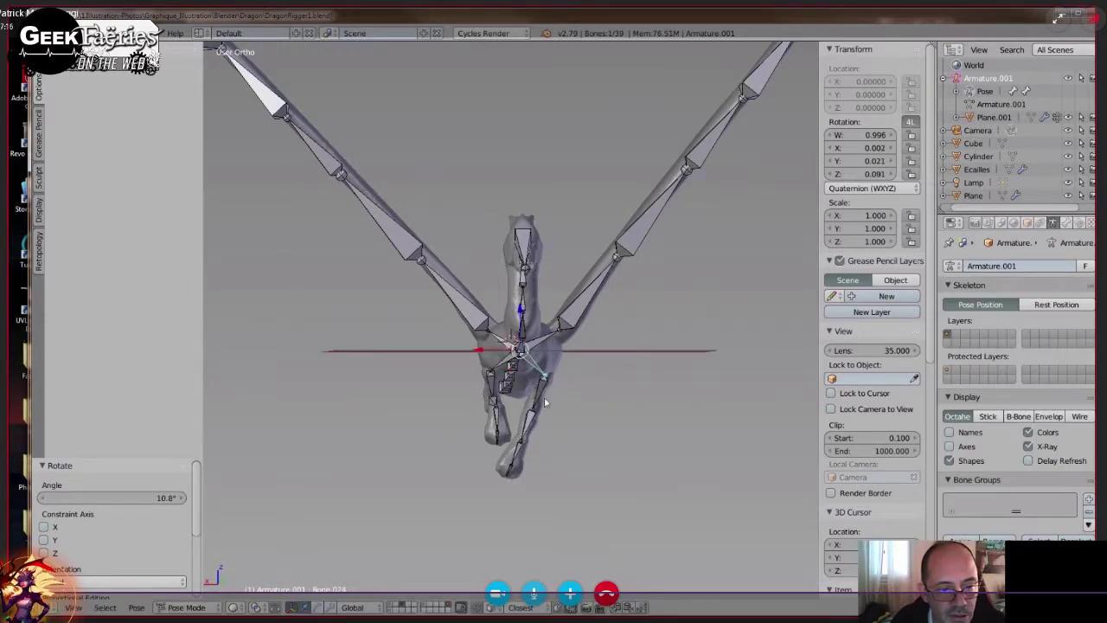
right_click(543, 397)
key("r")
left_click(647, 448)
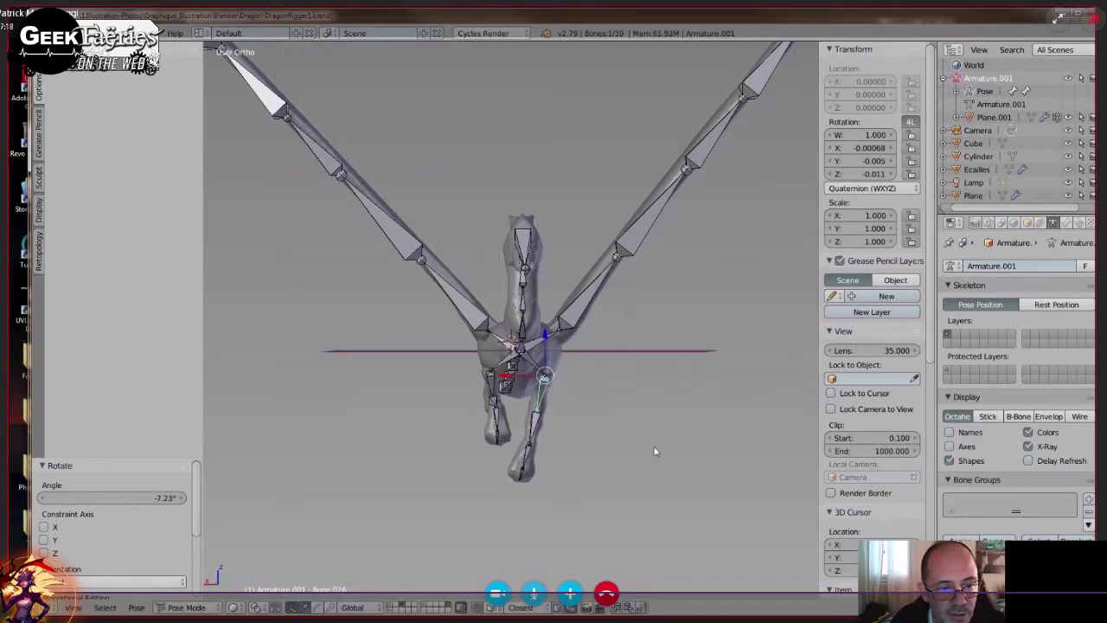
From the side, bend the neck back by rotating its base bone 16° and the next neck bone 16.4°.
middle_click_drag(654, 446, 588, 453)
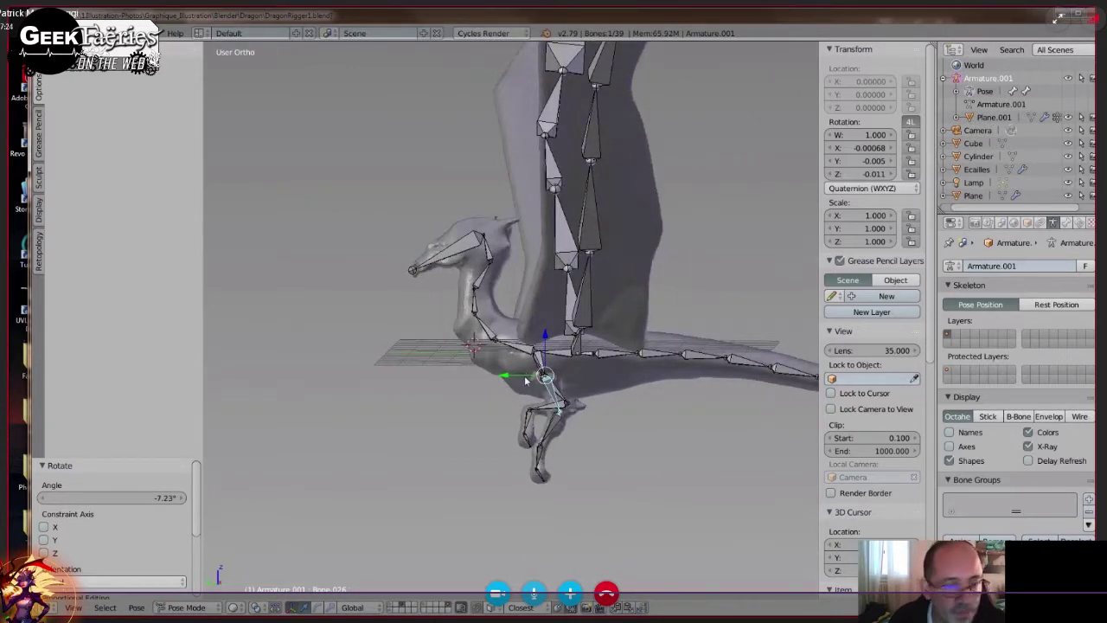
scroll(527, 388, "up", 2)
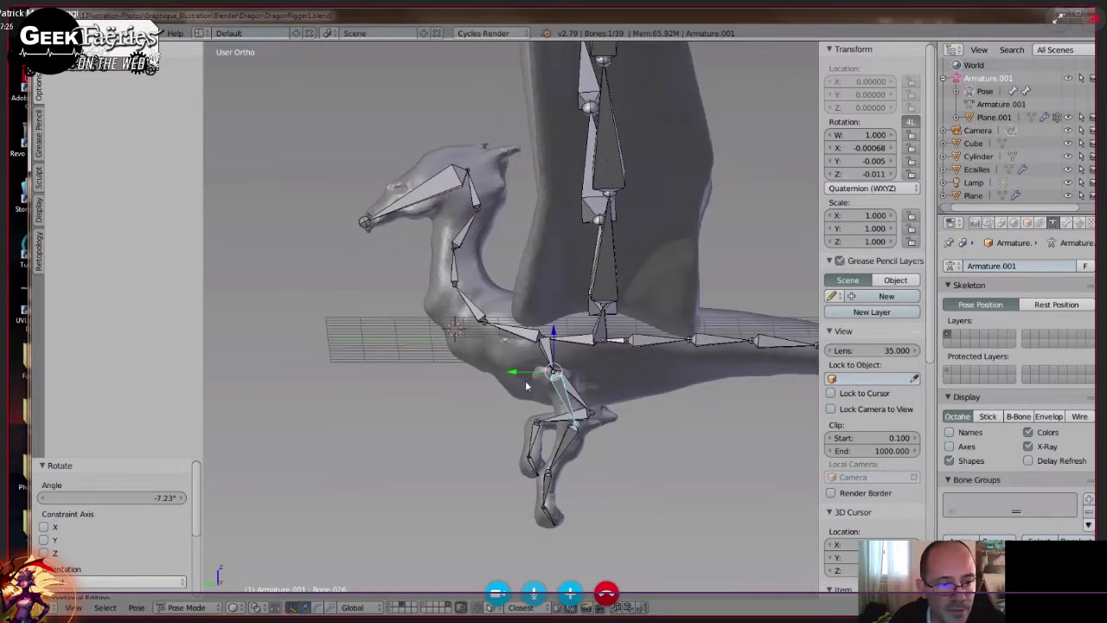
middle_click_drag(527, 385, 530, 350)
key("r")
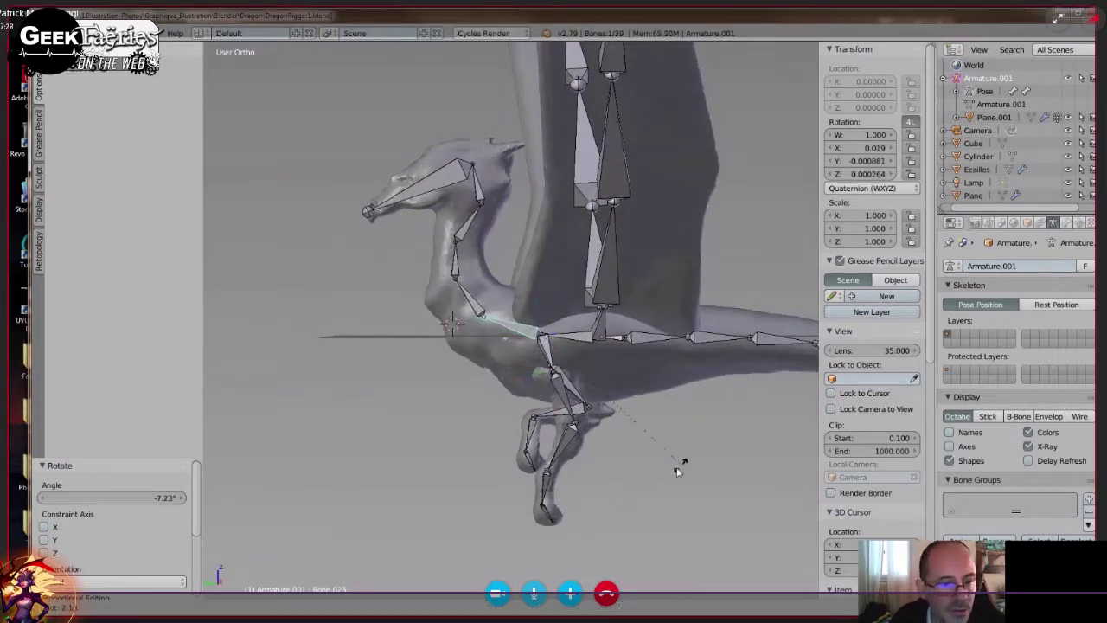
left_click(640, 486)
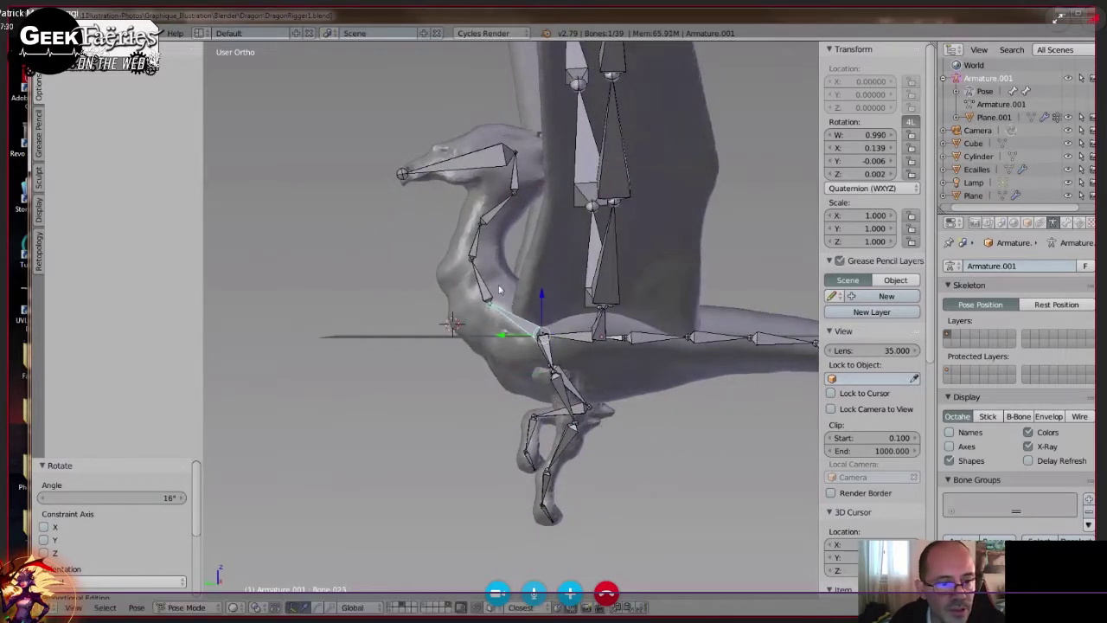
key("r")
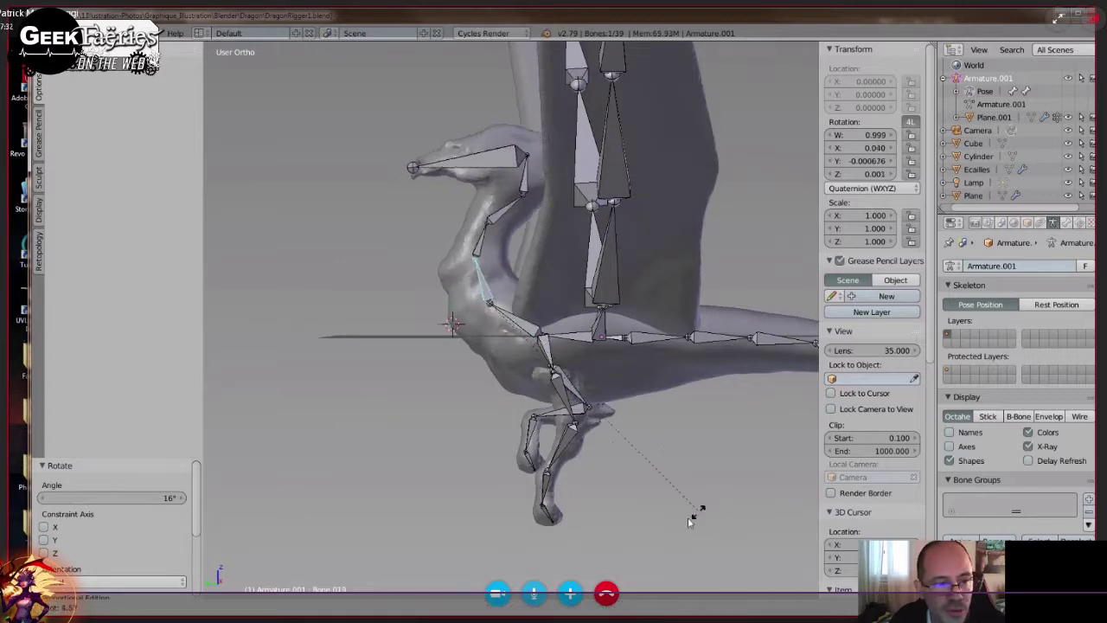
left_click(507, 433)
In the right side view, rotate the second neck bone 24.2° and the neck bone above it -15.5°.
middle_click_drag(506, 428, 657, 421)
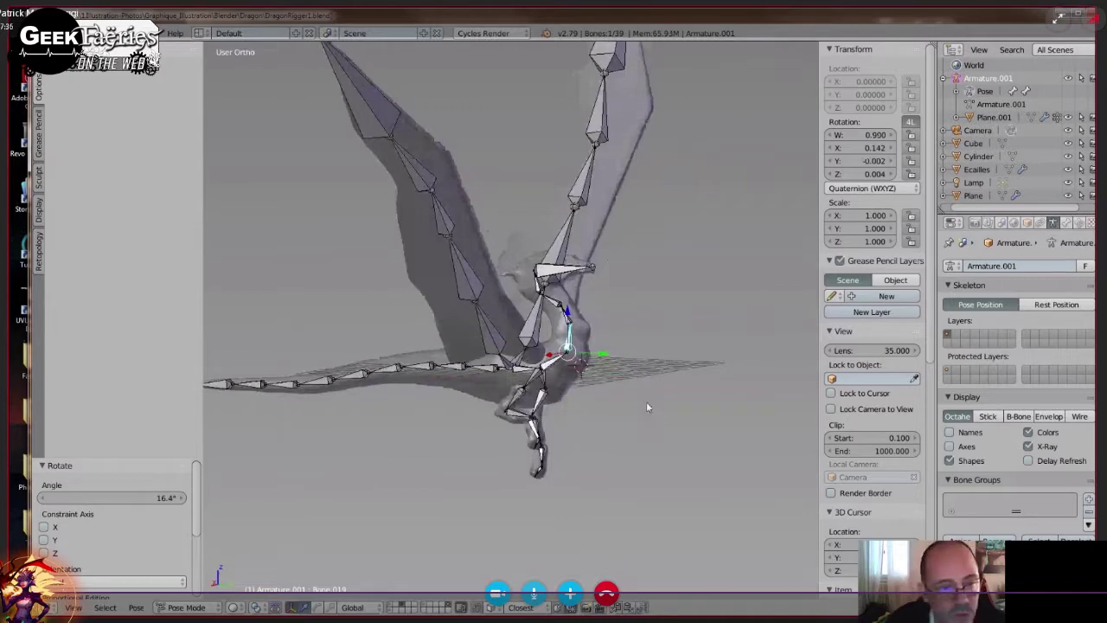
key("KP_3")
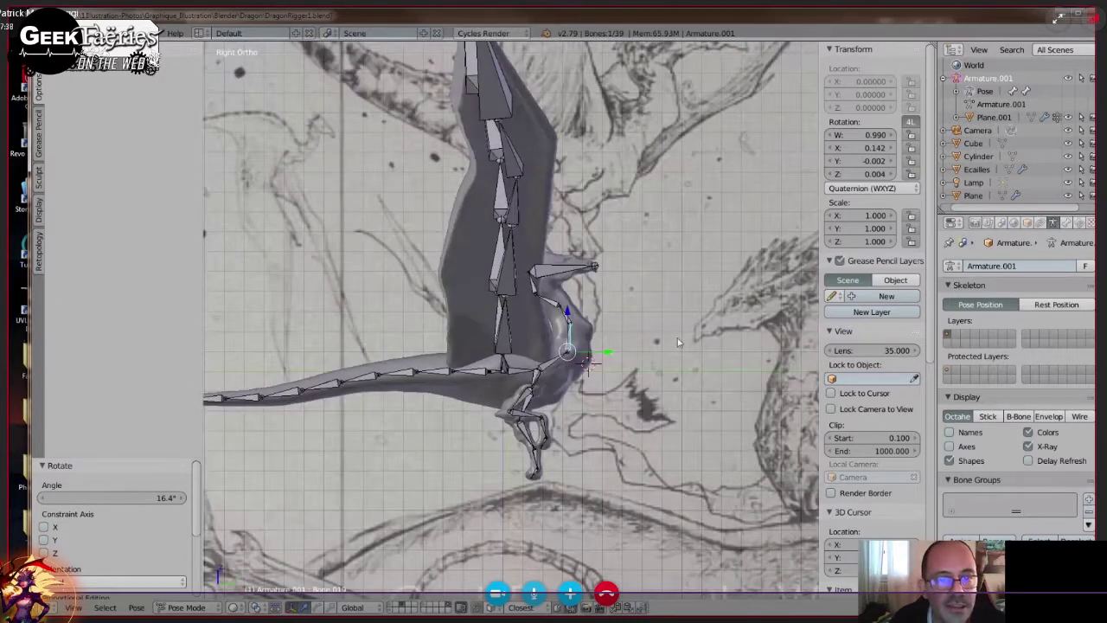
scroll(677, 343, "down", 2)
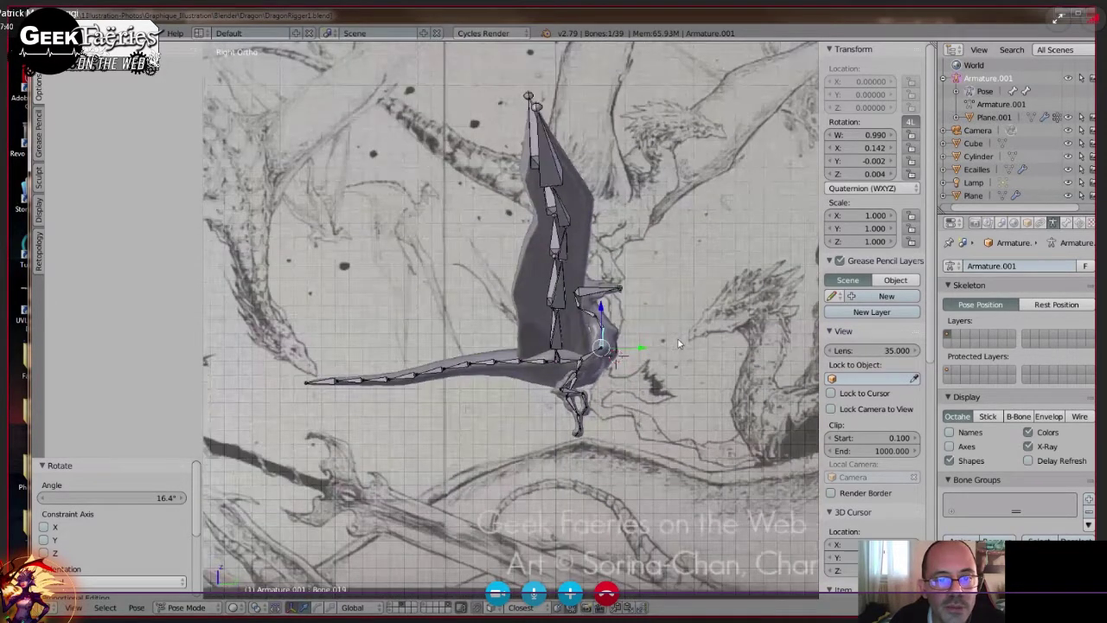
scroll(677, 343, "down", 3)
scroll(679, 345, "up", 5)
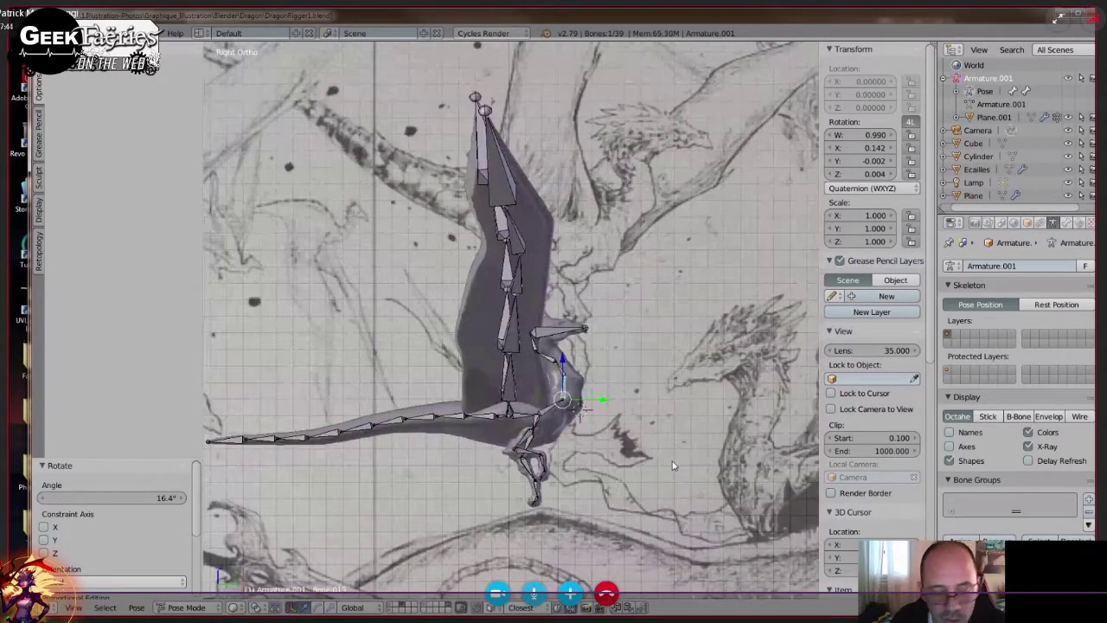
key("r")
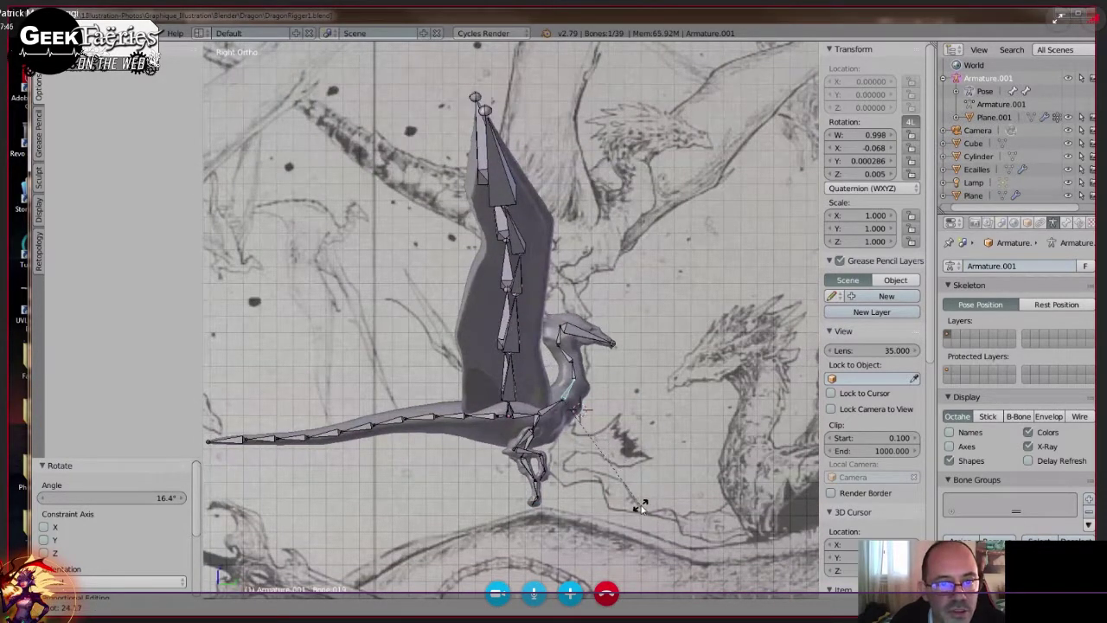
left_click(640, 507)
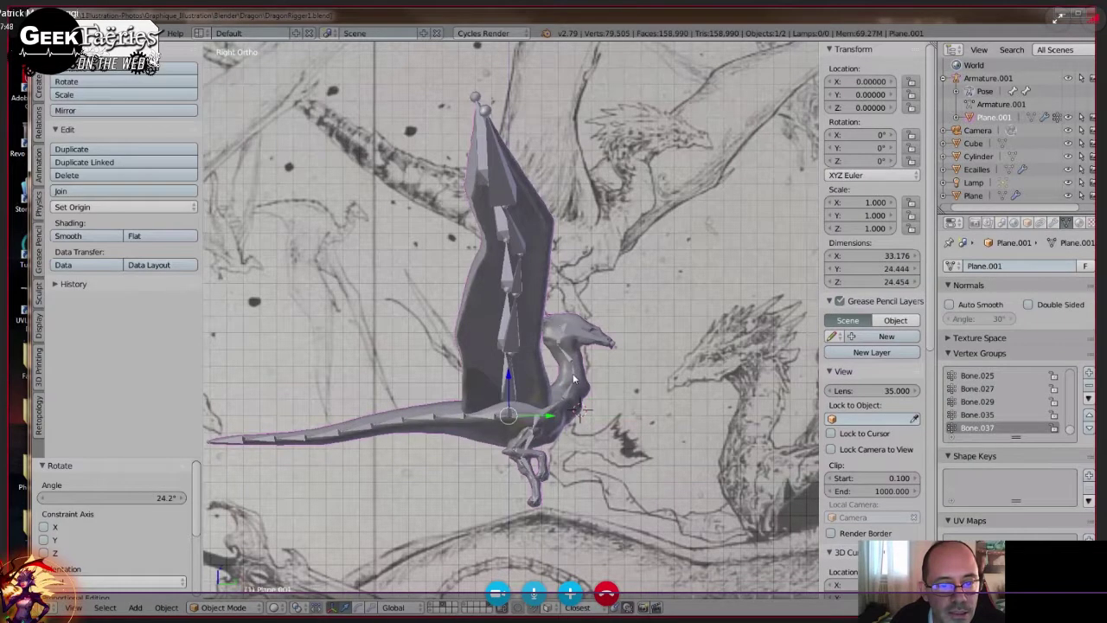
key("r")
left_click(658, 429)
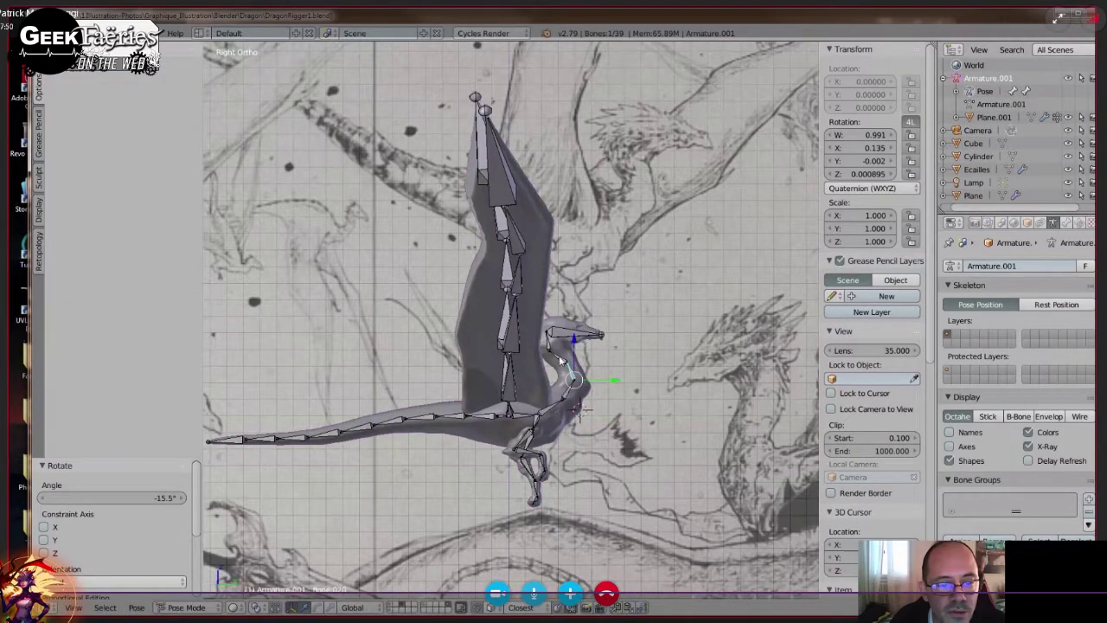
Rotate the upper neck bone 19.6° and the head bone -8.81°.
key("r")
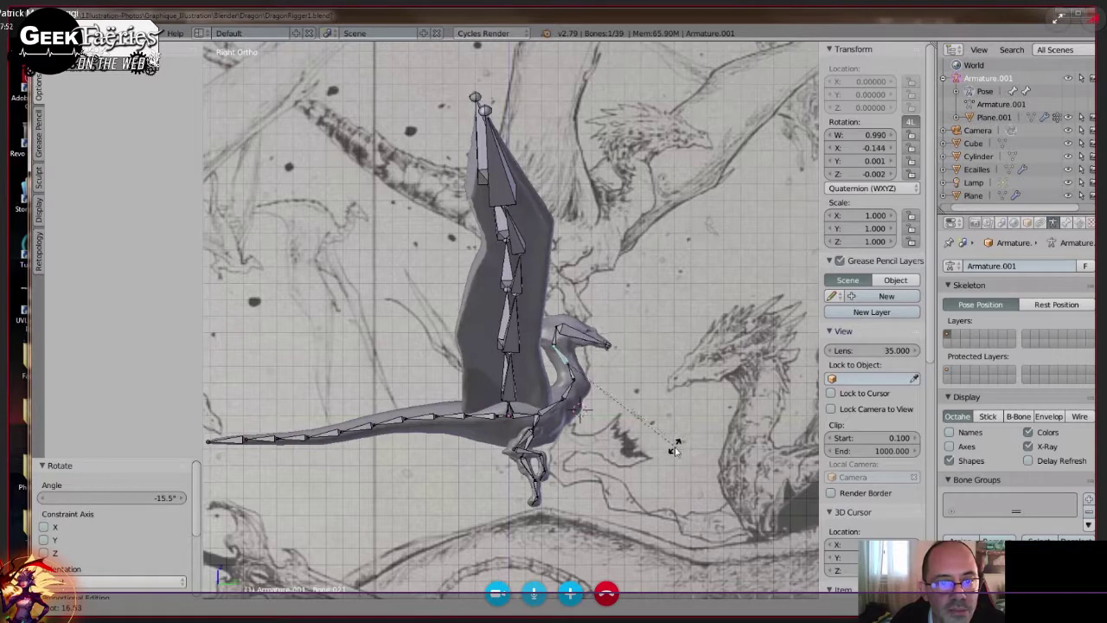
left_click(670, 456)
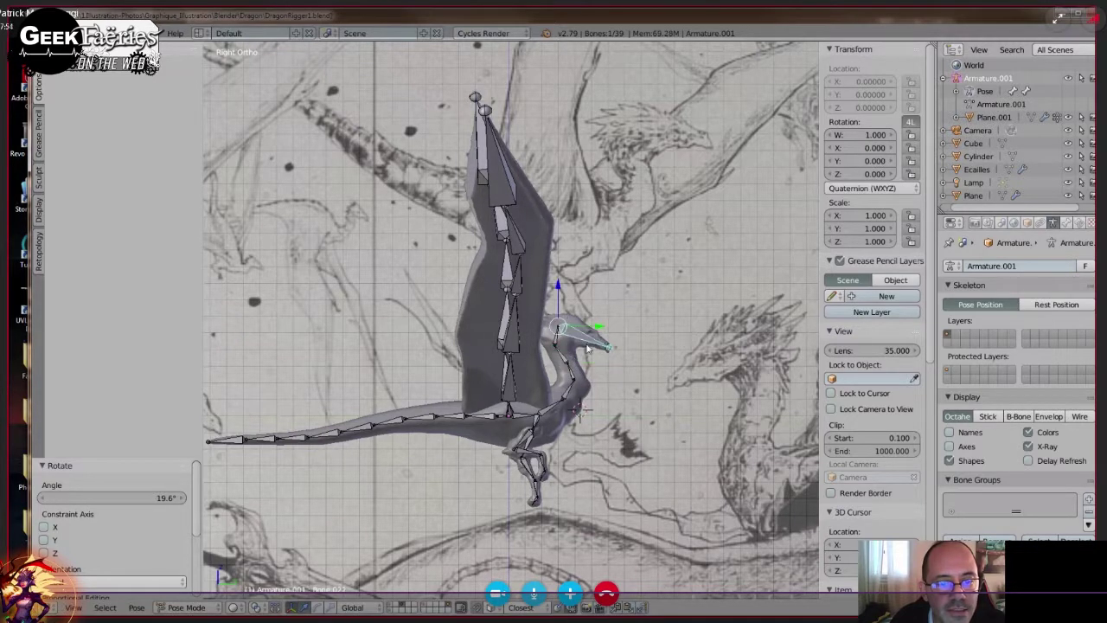
key("r")
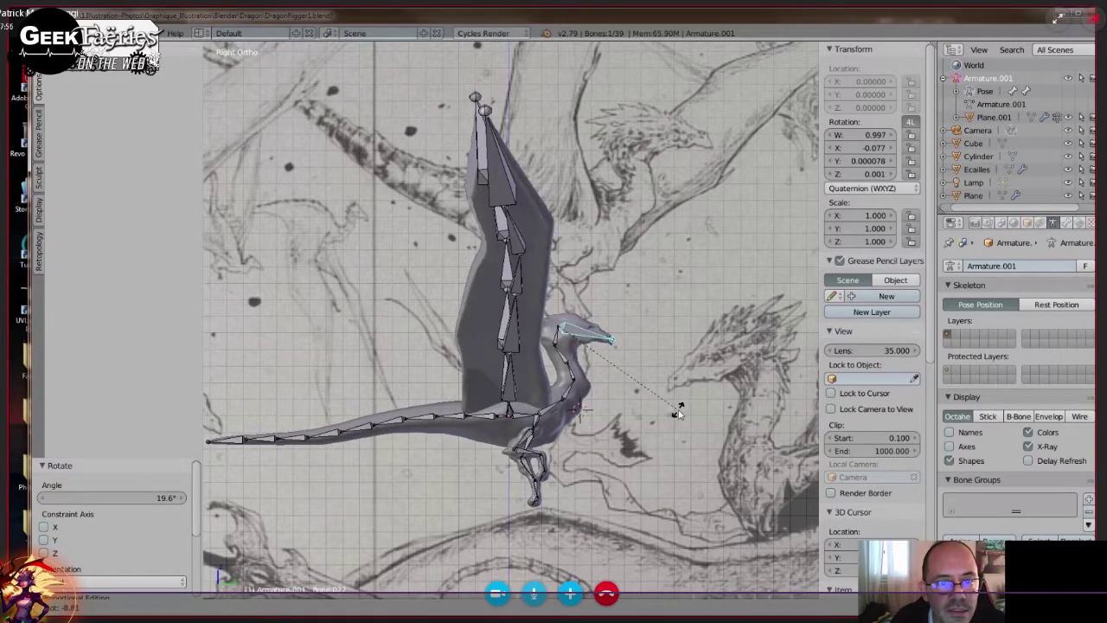
left_click(679, 413)
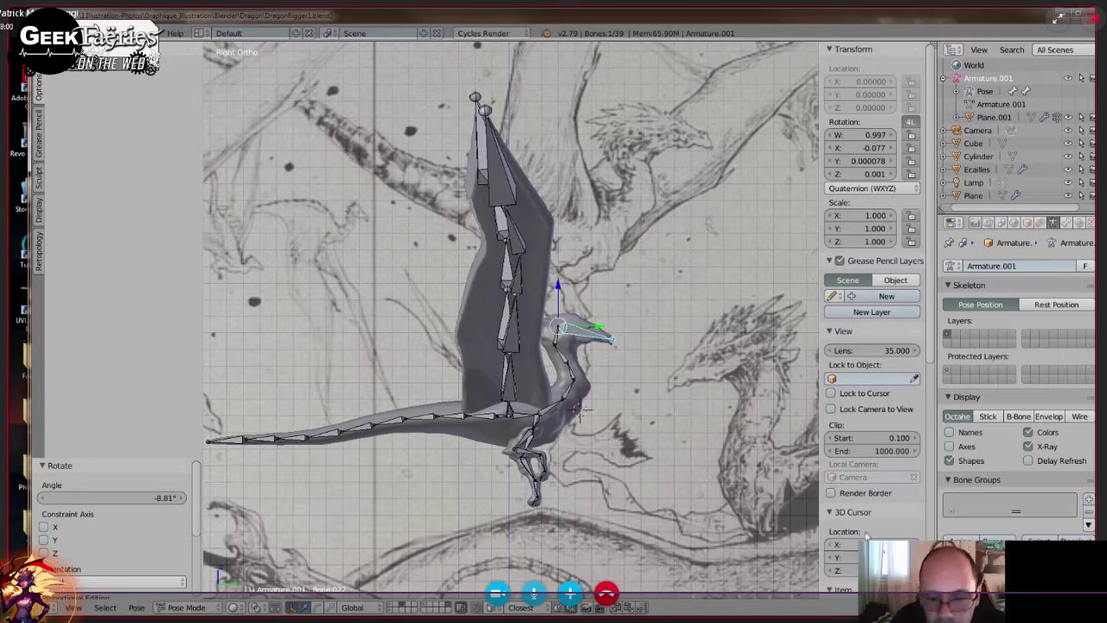
Shift the background reference image by setting its X offset to -20.0 and its Y offset to -1.10.
scroll(866, 536, "down", 8)
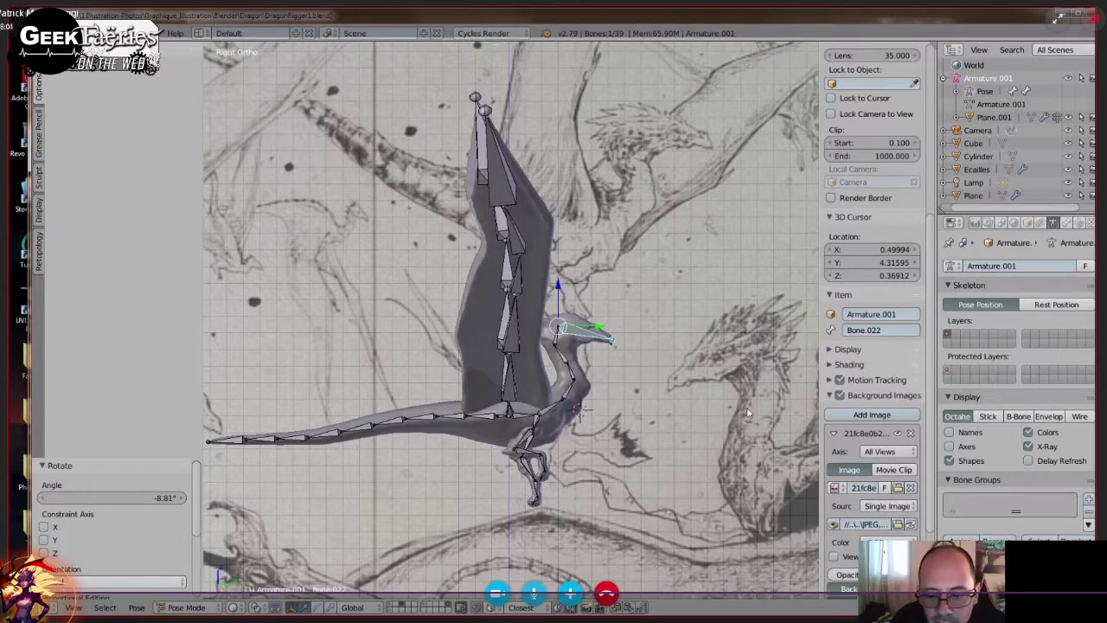
scroll(749, 412, "down", 5)
scroll(748, 413, "up", 4)
scroll(864, 412, "down", 4)
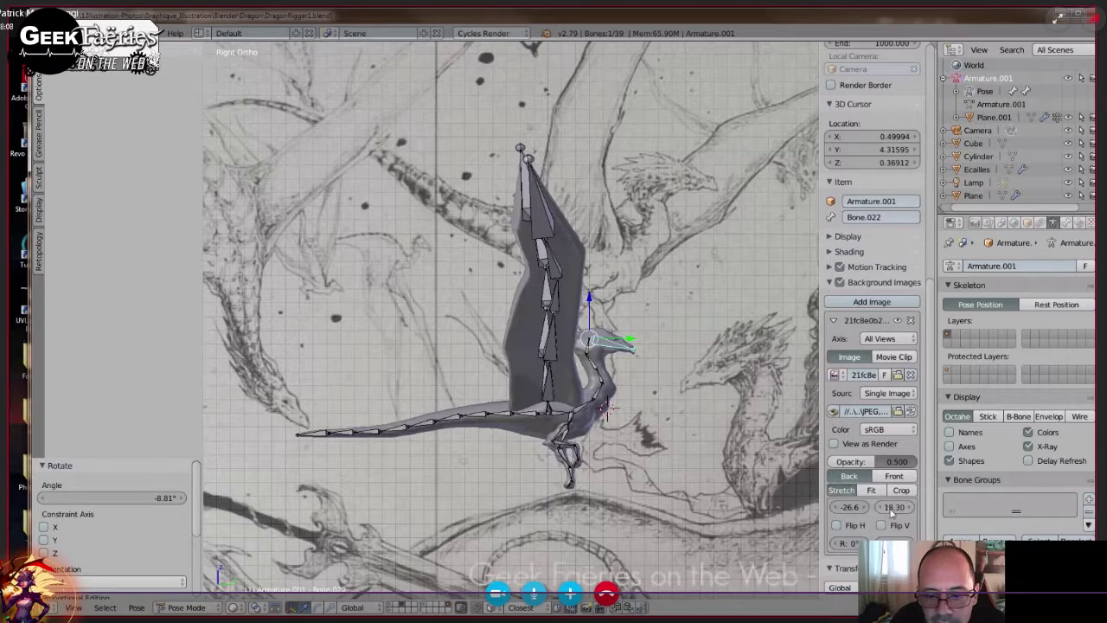
mouse_move(848, 508)
left_mouse_down()
mouse_move(887, 507)
mouse_move(854, 506)
left_mouse_up()
Rotate the folded leg's middle bone, Bone.029, by 10° in the side view.
mouse_move(759, 464)
middle_mouse_down("shift")
mouse_move(747, 445)
mouse_move(667, 420)
mouse_move(656, 427)
middle_mouse_up("shift")
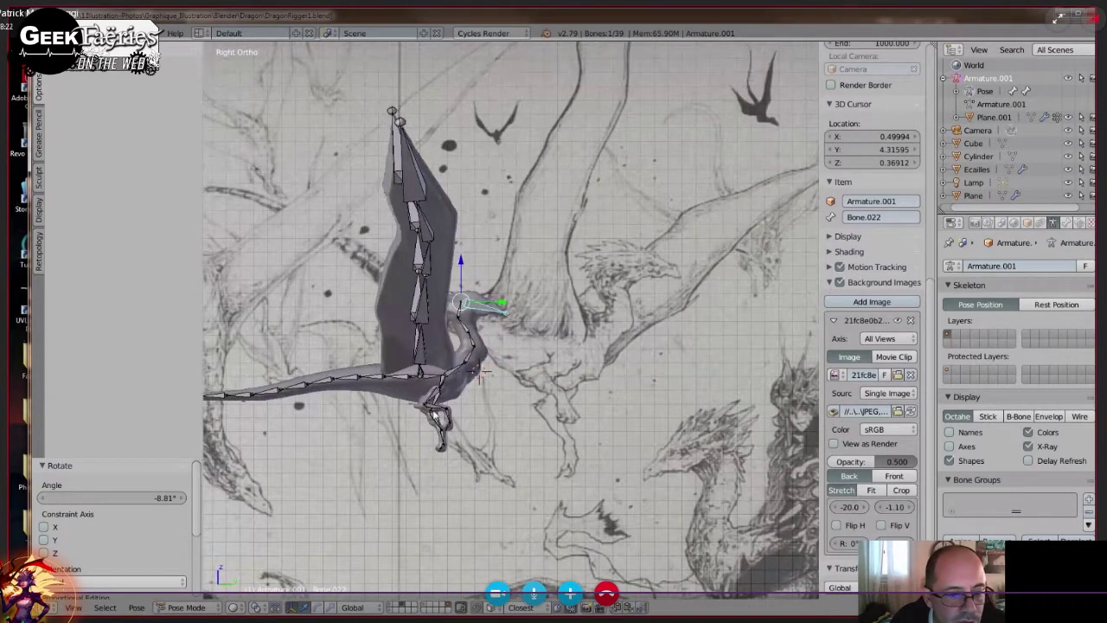
key("r")
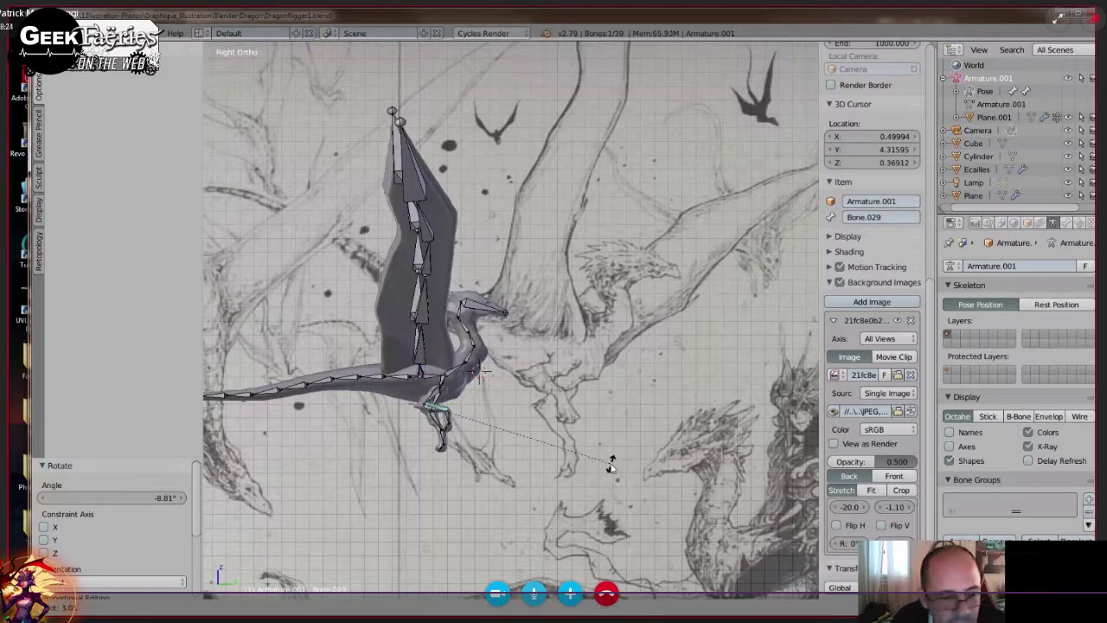
left_click(593, 481)
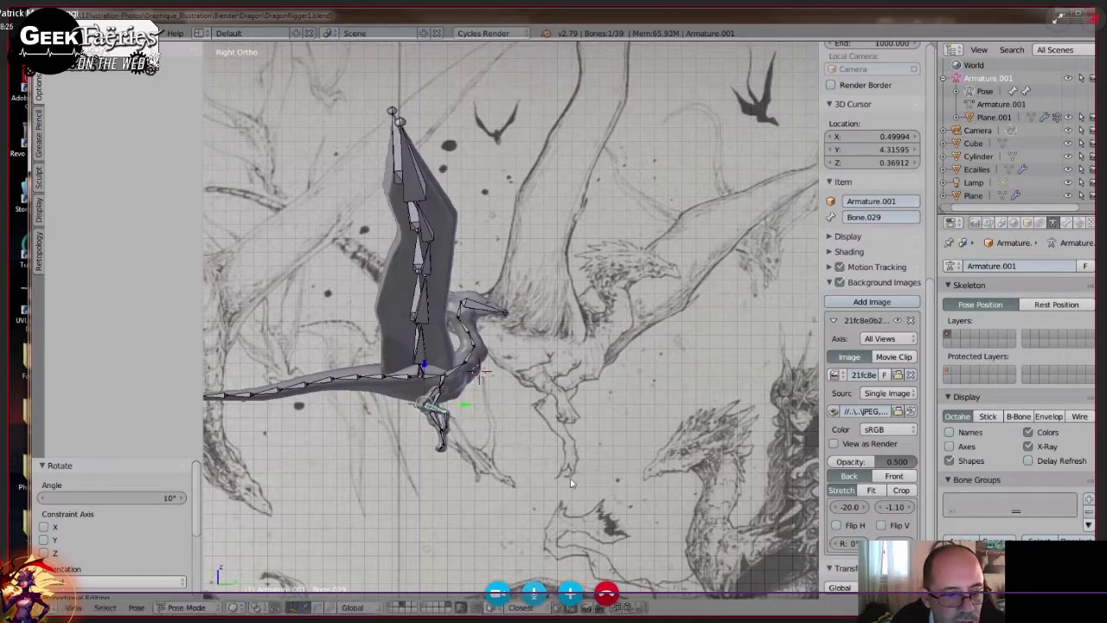
From the front, rotate the extended leg's hip bone 11.5° and its thigh bone -11.8°.
mouse_move(573, 484)
middle_mouse_down()
mouse_move(451, 406)
mouse_move(499, 433)
middle_mouse_up()
right_click(453, 405)
right_click(443, 388)
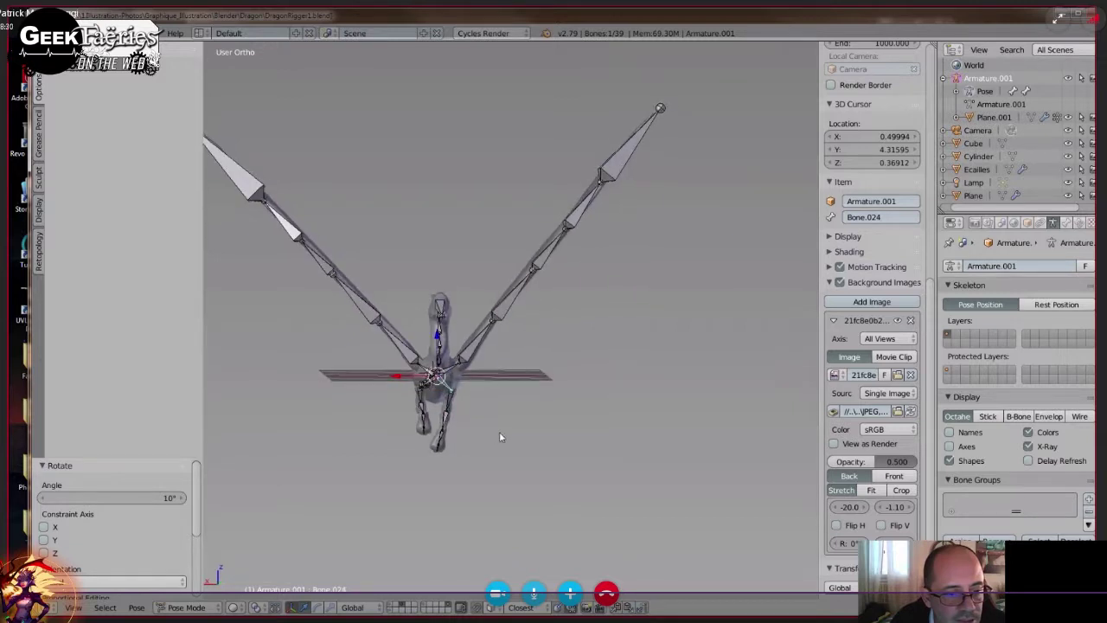
key("r")
left_click(478, 439)
right_click(443, 406)
key("r")
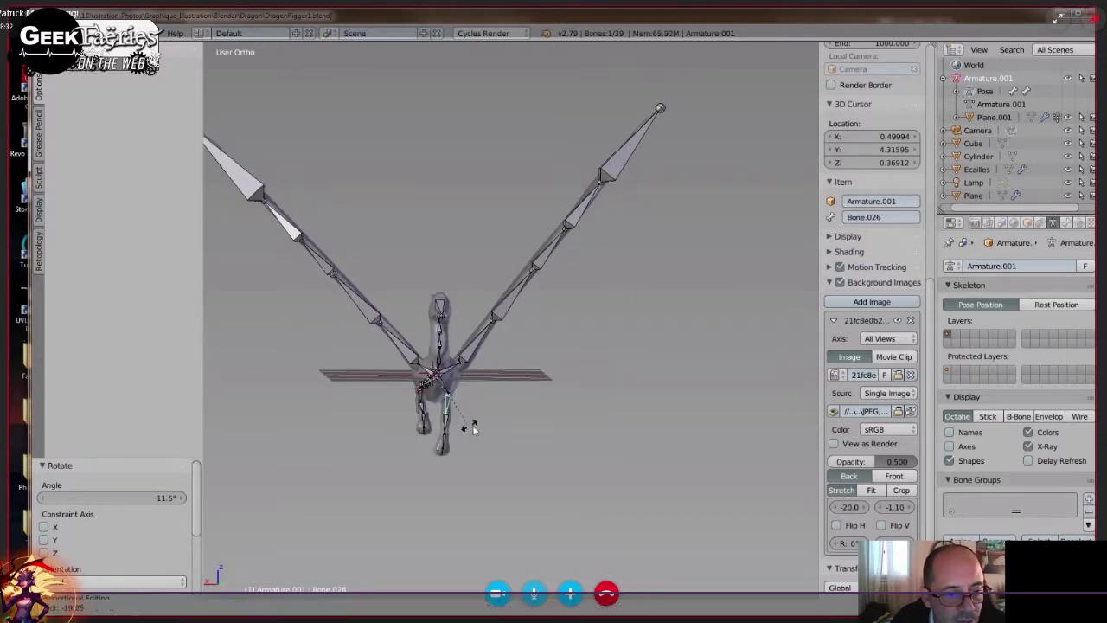
left_click(465, 431)
Select the folded leg's hip bone, Bone.025, and rotate it -11.3° to bring that leg inward.
middle_click_drag(459, 413, 619, 334, "shift")
scroll(554, 413, "up", 4)
scroll(554, 411, "up", 3)
middle_click_drag(594, 258, 548, 337)
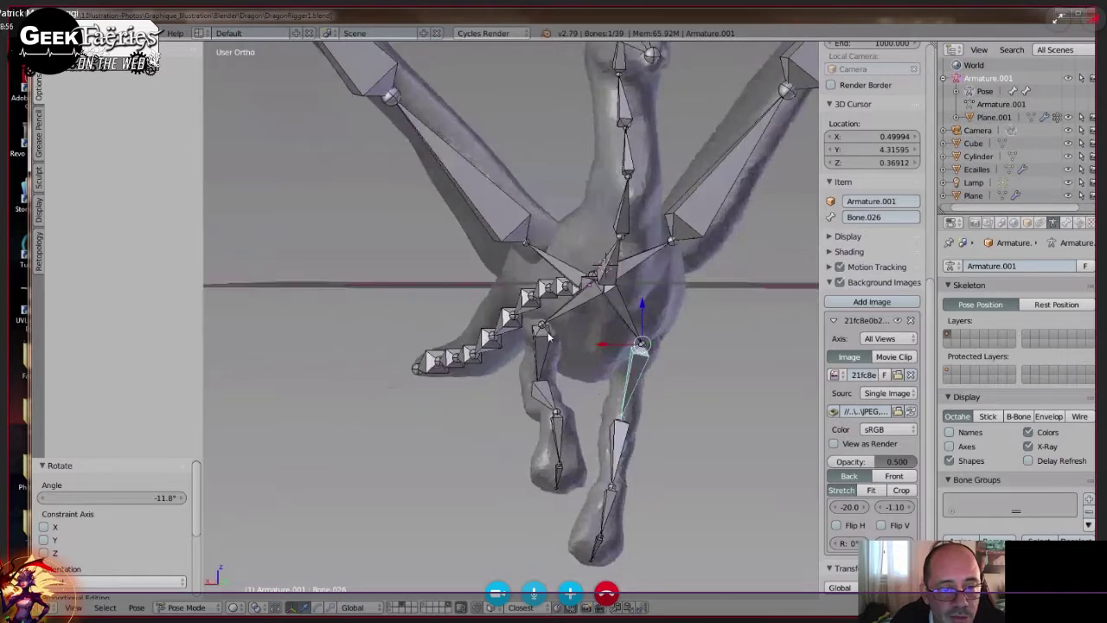
right_click(573, 309)
middle_click_drag(712, 396, 688, 402)
key("r")
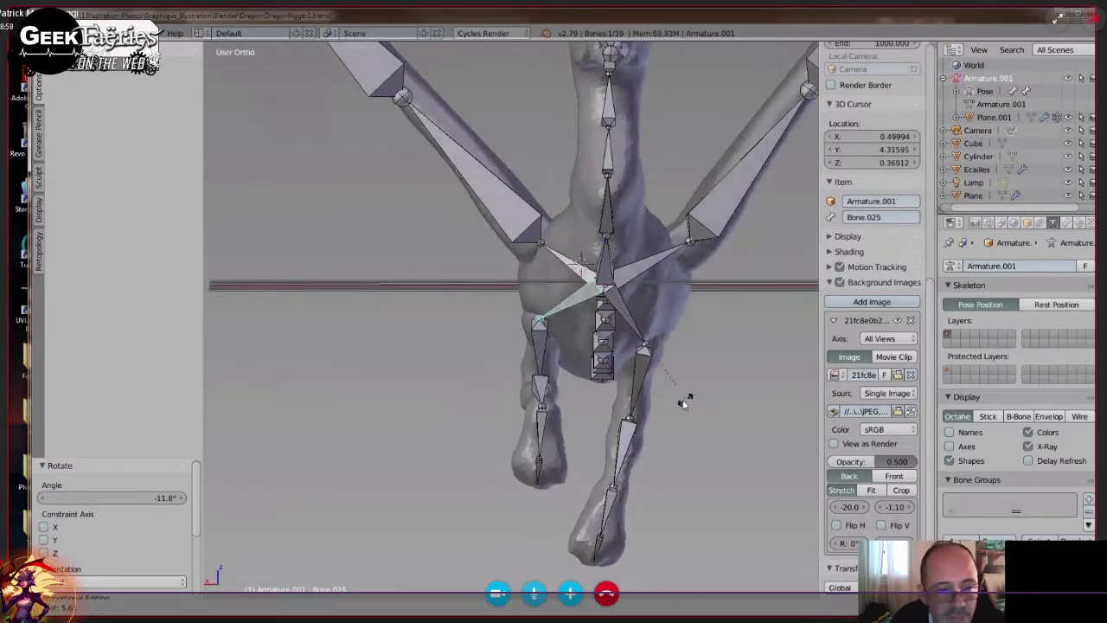
left_click(768, 412)
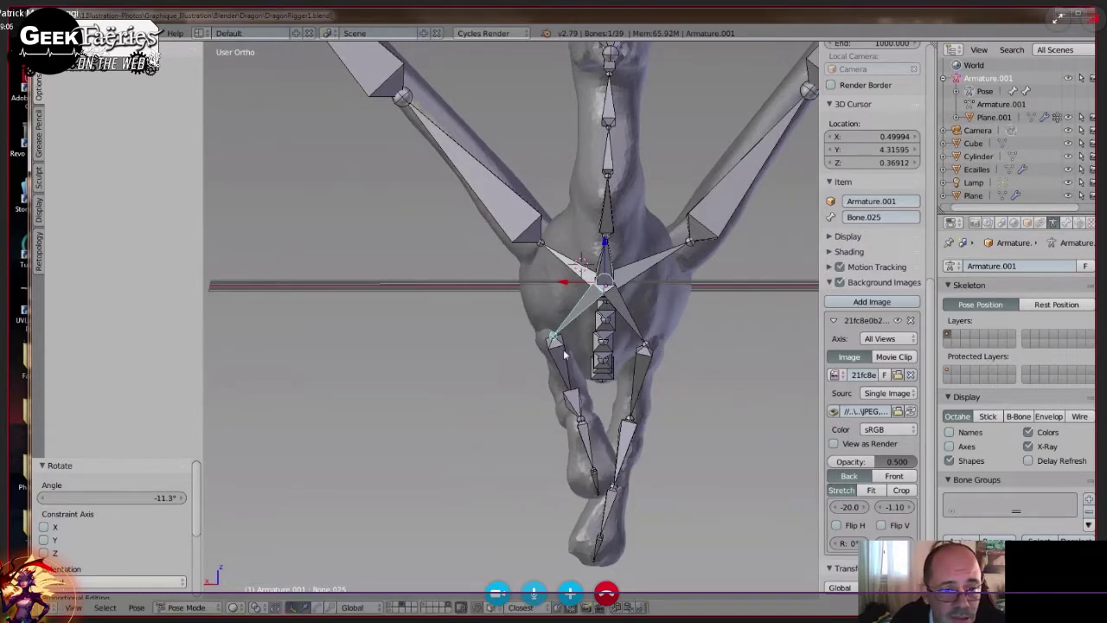
right_click(561, 354)
key("r")
right_click(595, 346)
right_click(590, 314)
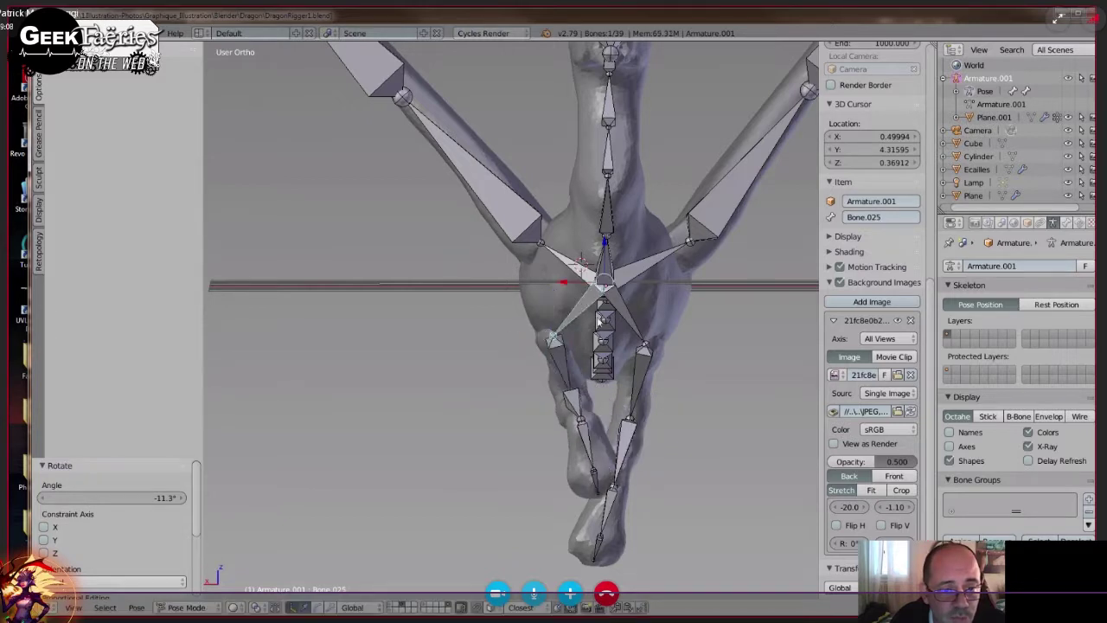
Rotate the folded leg's hip bone, Bone.025, outward by 15.8°.
key("r")
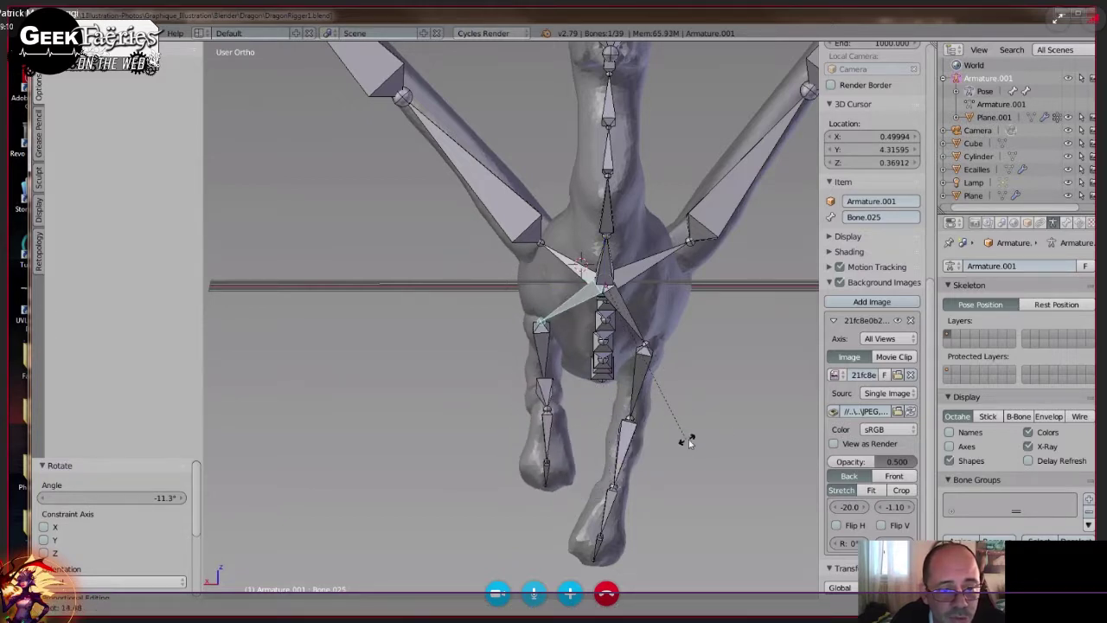
left_click(589, 449)
mouse_move(525, 455)
middle_mouse_down()
mouse_move(660, 459)
mouse_move(674, 412)
mouse_move(685, 423)
mouse_move(573, 384)
mouse_move(566, 417)
mouse_move(551, 372)
middle_mouse_up()
In a side view, select the wing tip bone Bone.007 and rotate it -30.1°.
key("KP_3")
right_click(551, 373)
middle_click_drag(575, 415, 606, 445)
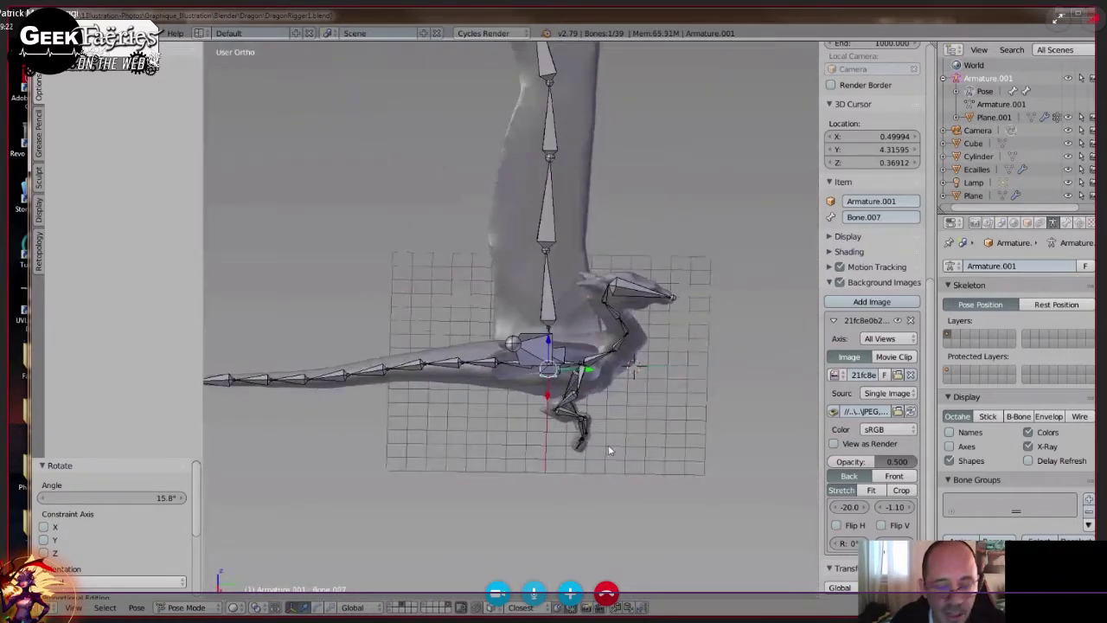
key("r")
left_click(653, 421)
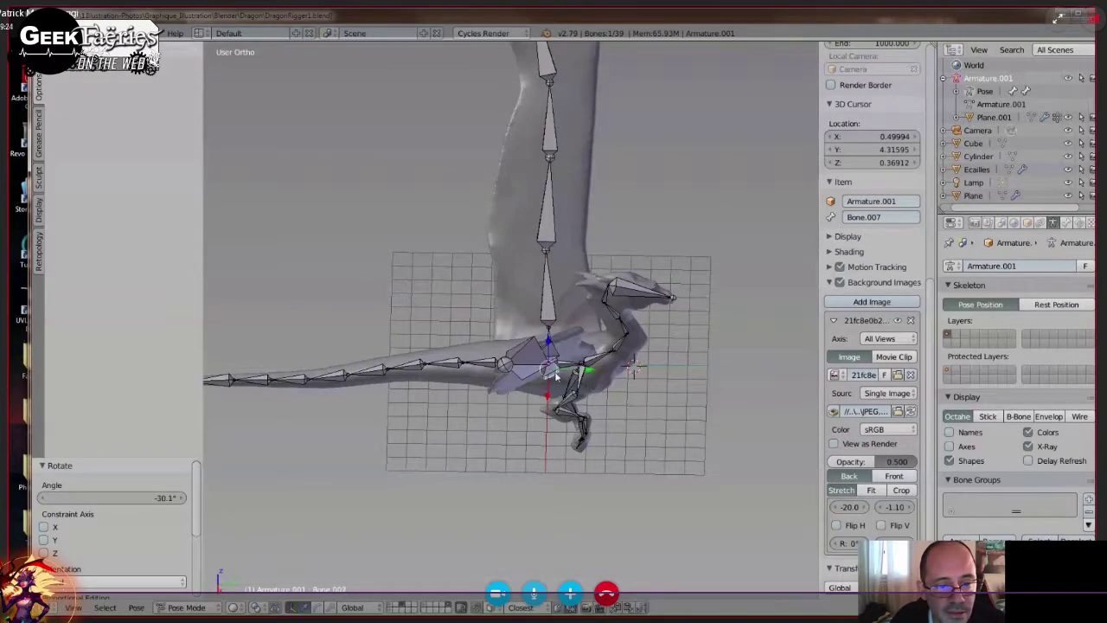
Rotate the opposite wing's tip bone, Bone.011, by -13.2° and again by -12.4°.
right_click(546, 365)
key("r")
left_click(657, 403)
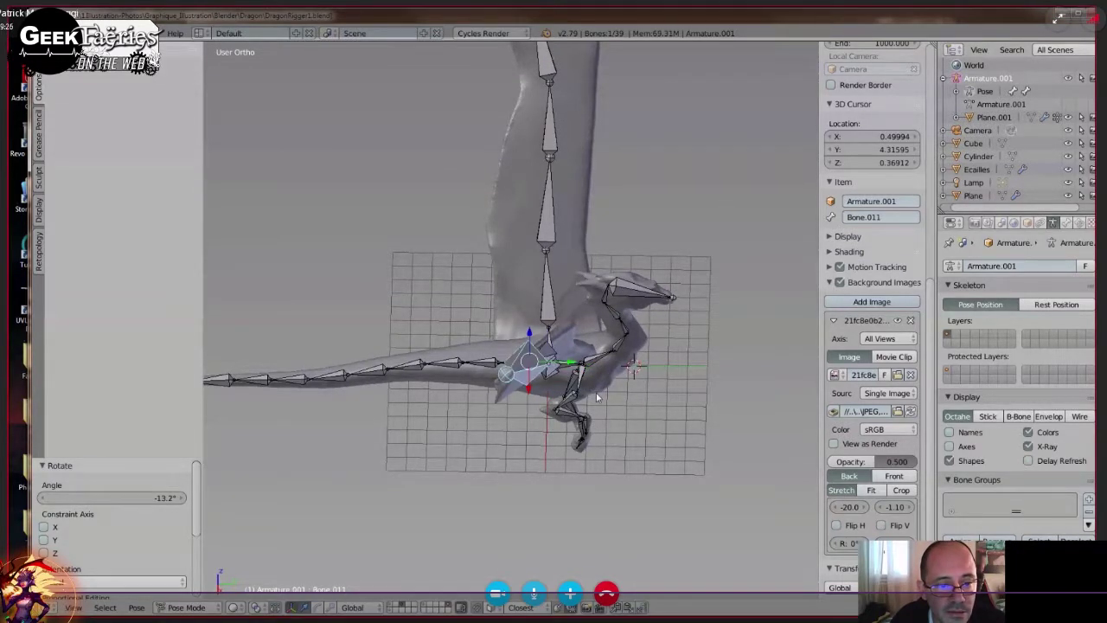
key("r")
left_click(676, 405)
middle_click_drag(676, 405, 617, 386)
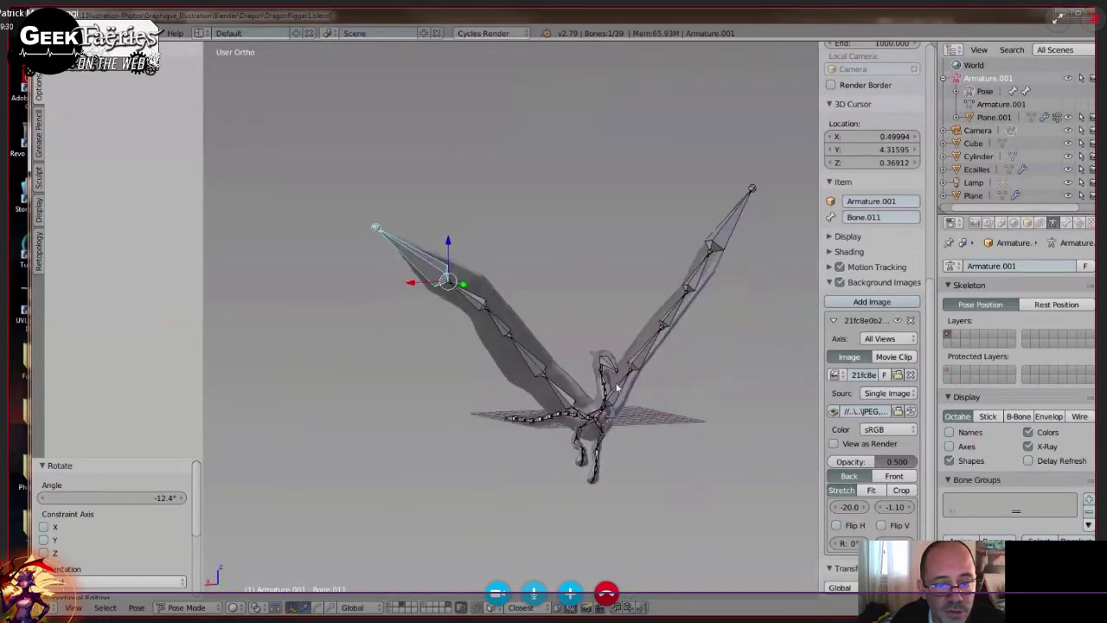
From the front, rotate the lowest neck bone, and rotate the neck bone above it, Bone.020, by 7.51°.
scroll(638, 427, "up", 4)
middle_click_drag(642, 432, 687, 447)
right_click(577, 403)
key("r")
left_click(676, 438)
right_click(580, 376)
key("r")
left_click(675, 459)
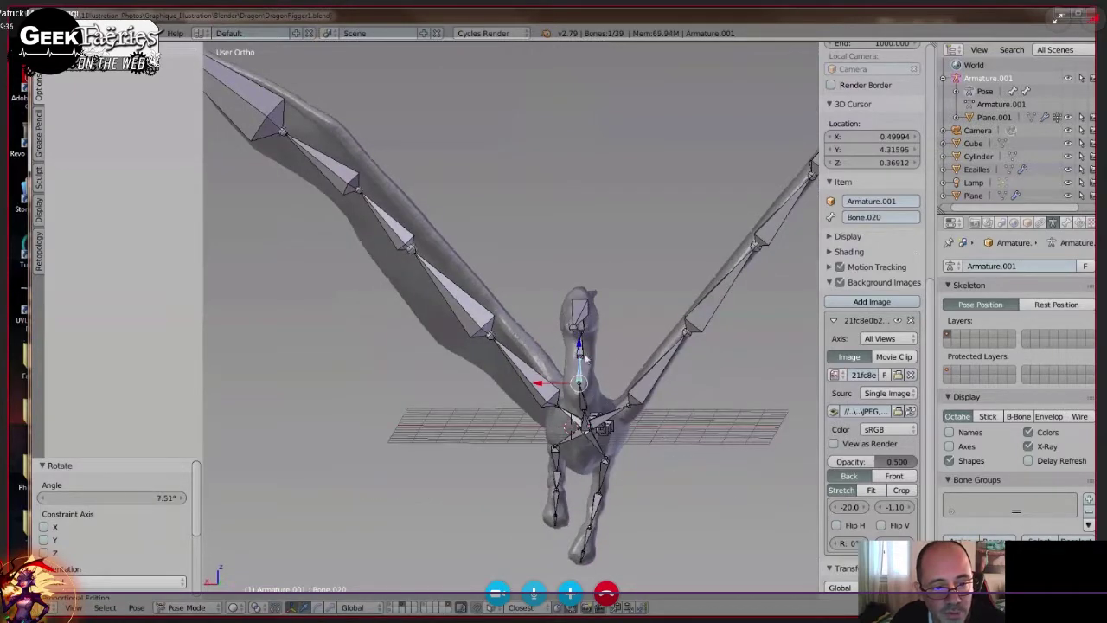
Rotate the upper neck bone, Bone.021, by 15.5° and back by -10.6°.
right_click(585, 352)
key("r")
left_click(689, 433)
key("r")
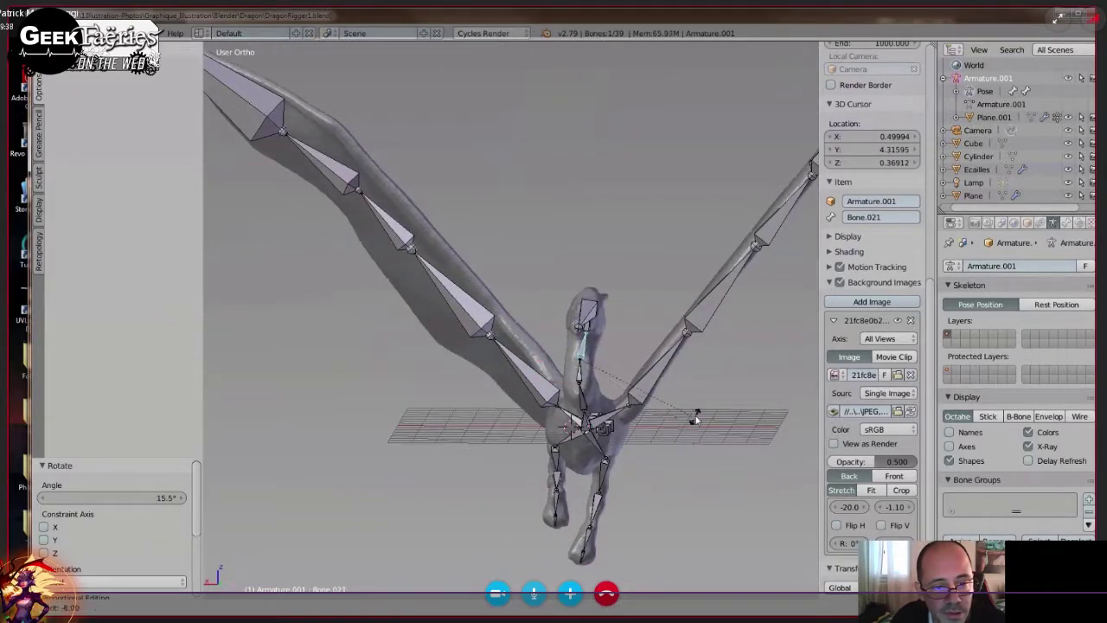
left_click(642, 383)
Turn the upper neck bone, Bone.021, sideways with two rotations about the global Z axis, the first by 26.2°.
key("r")
key("z")
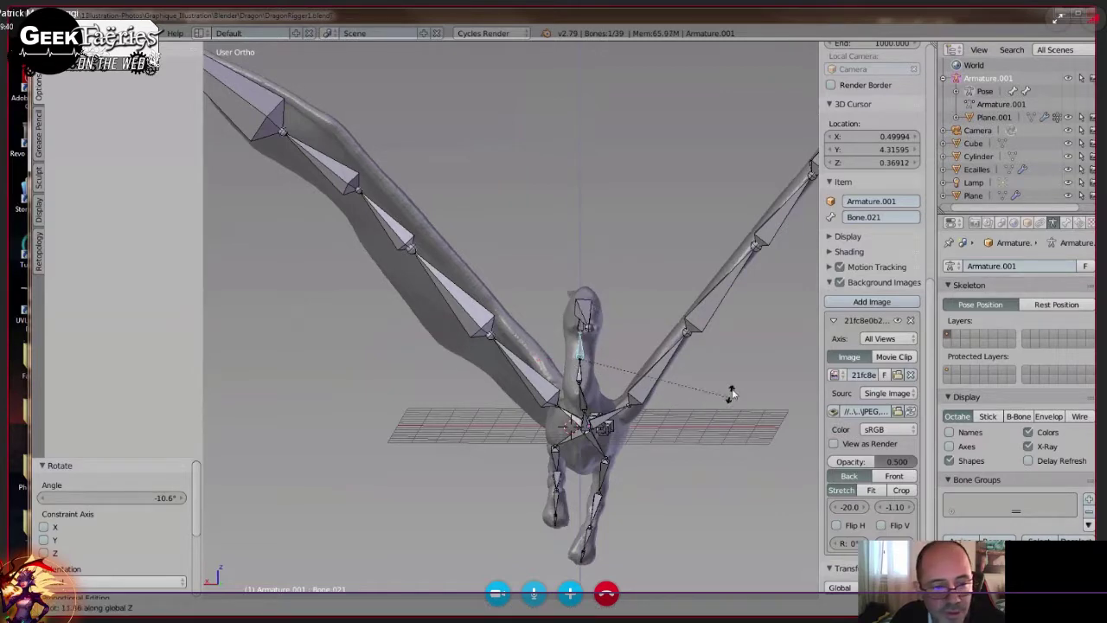
left_click(742, 372)
middle_click_drag(733, 377, 644, 408)
key("r")
key("z")
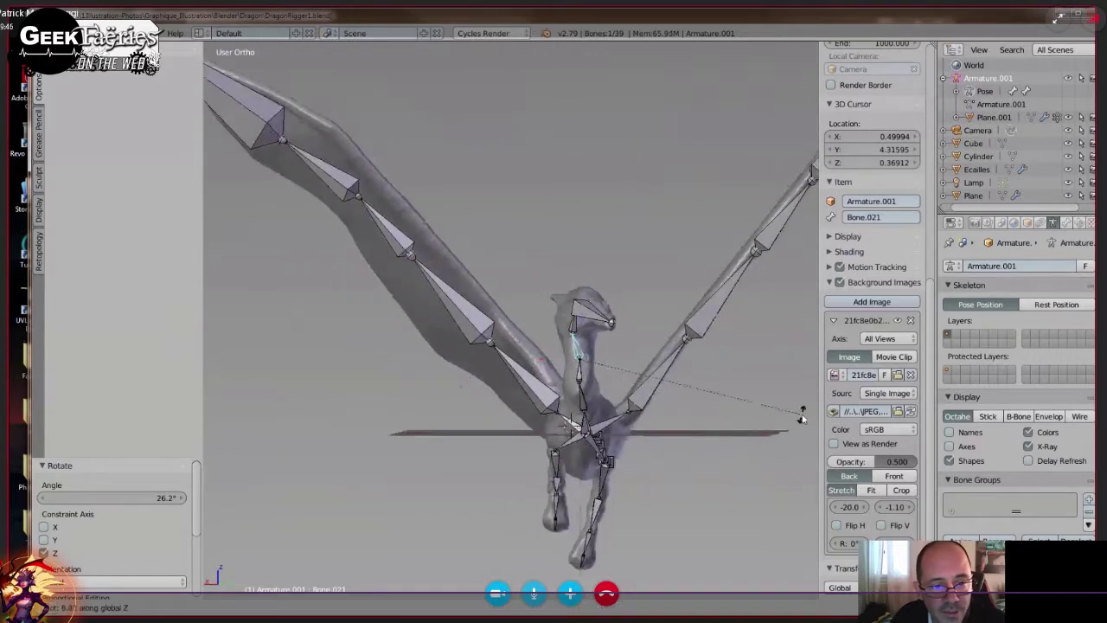
left_click(800, 415)
Viewing the dragon from above, rotate the wing's root bone, Bone.013, by 28.8°.
middle_click_drag(761, 415, 604, 378)
key("r")
left_click(596, 476)
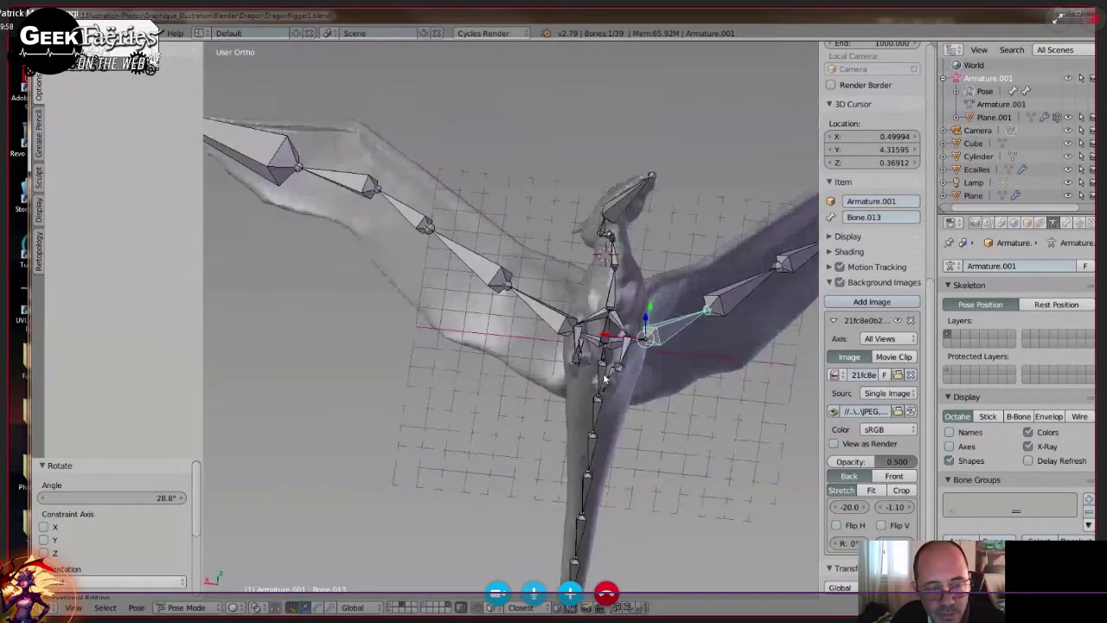
Rotate the tail's root bone 7.27° and the following tail bone, Bone.001, by 6.91°.
right_click(605, 378)
middle_click_drag(653, 422, 677, 441)
key("r")
left_click(666, 455)
right_click(606, 430)
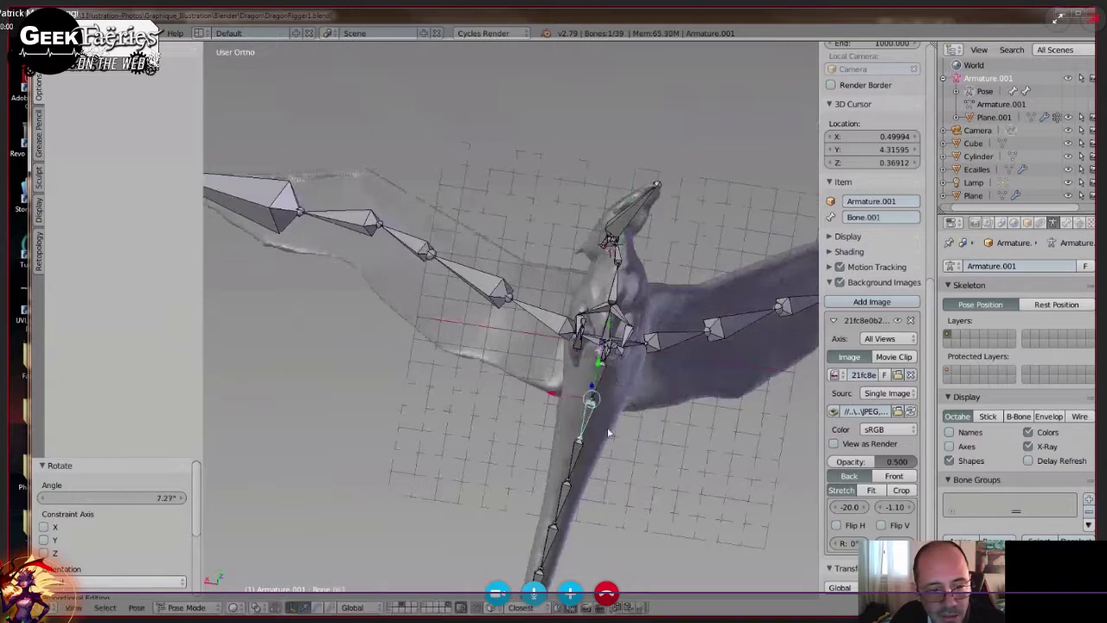
key("r")
left_click(581, 427)
scroll(627, 468, "up", 6)
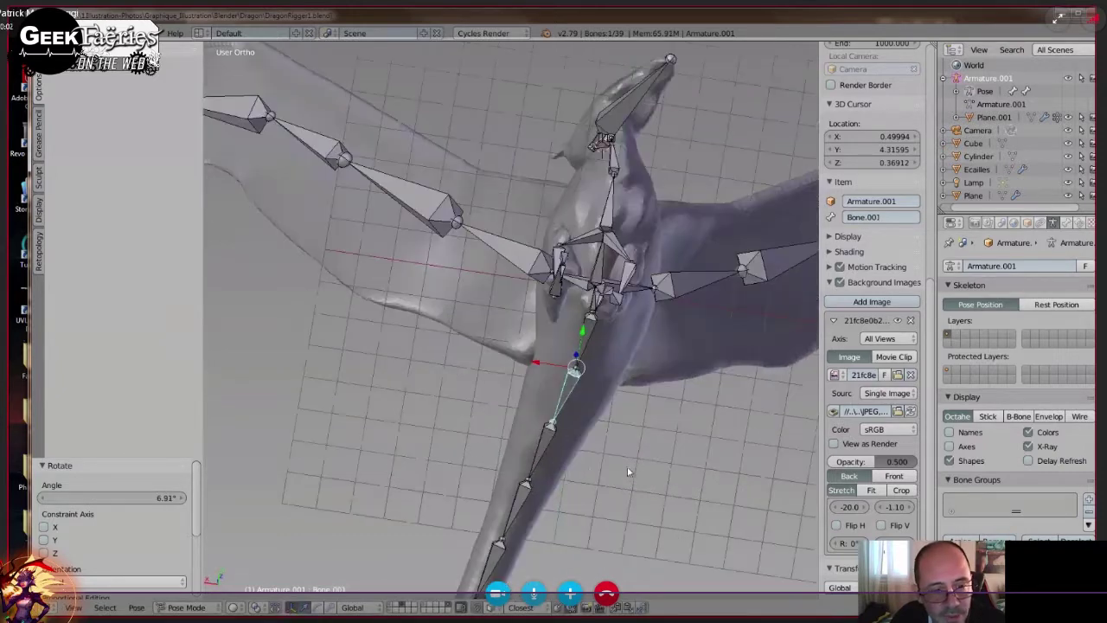
Bend the tail at Bone.001 with successive rotations of -36.1°, -6.02° and 13.3°.
key("r")
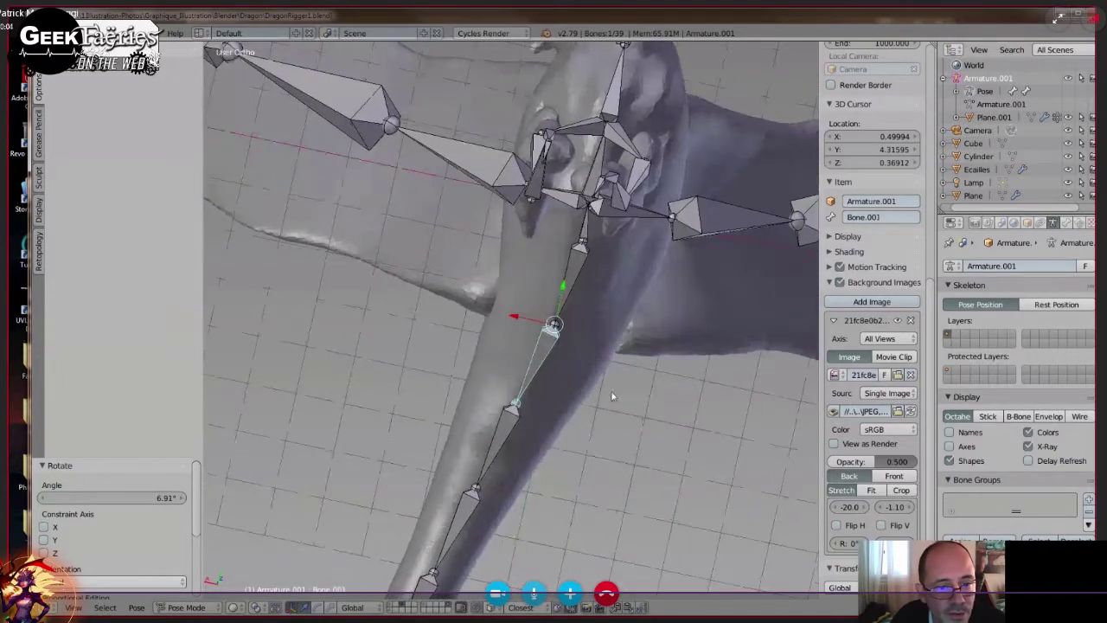
left_click(652, 364)
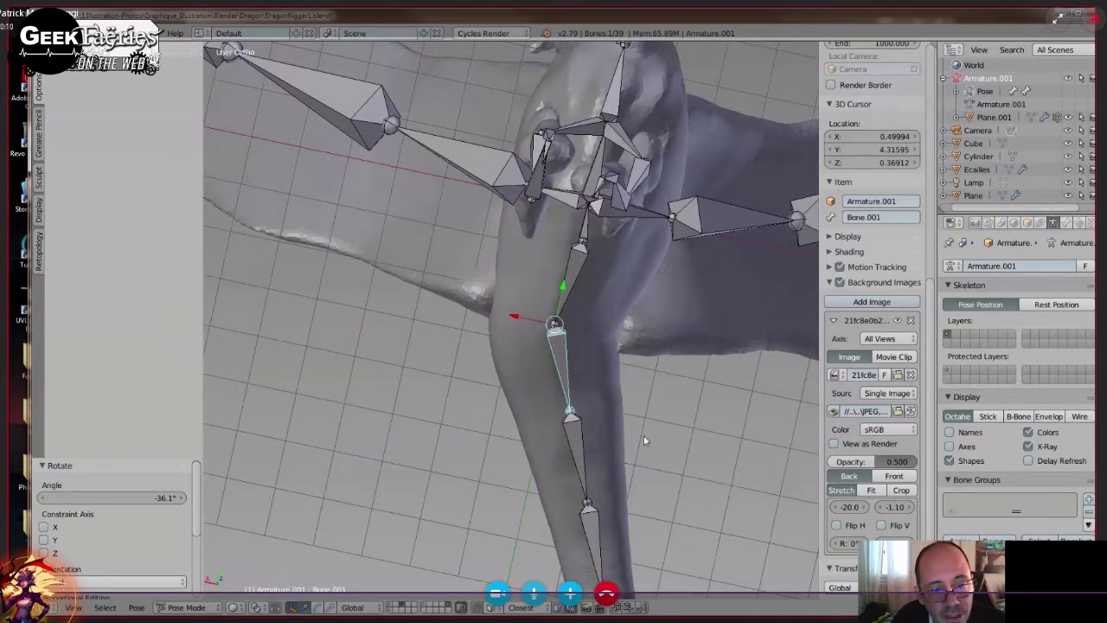
key("r")
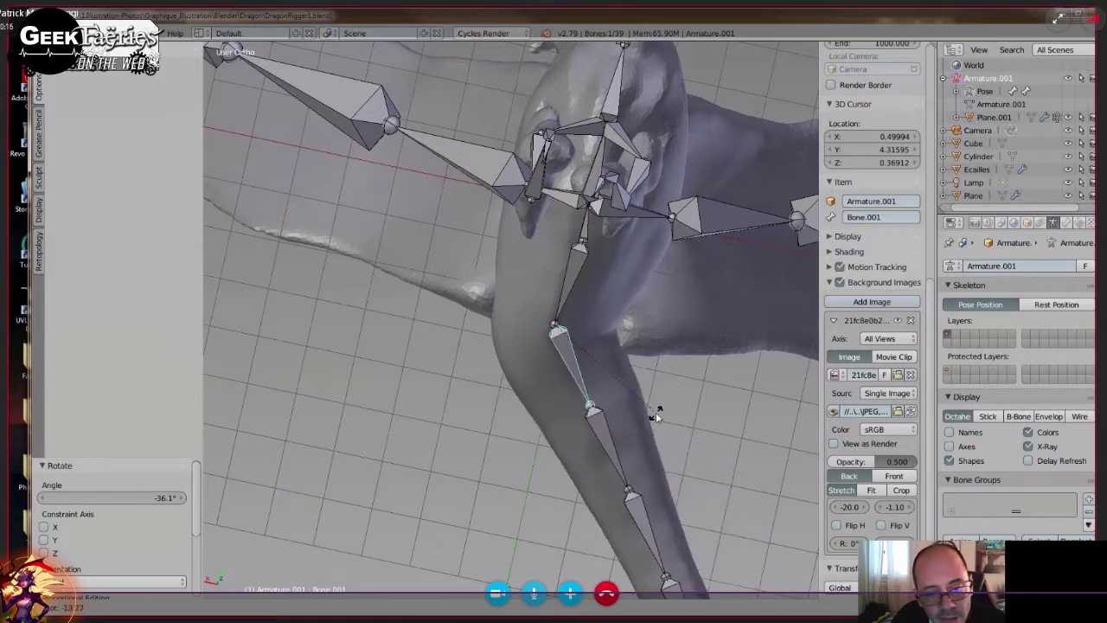
left_click(642, 423)
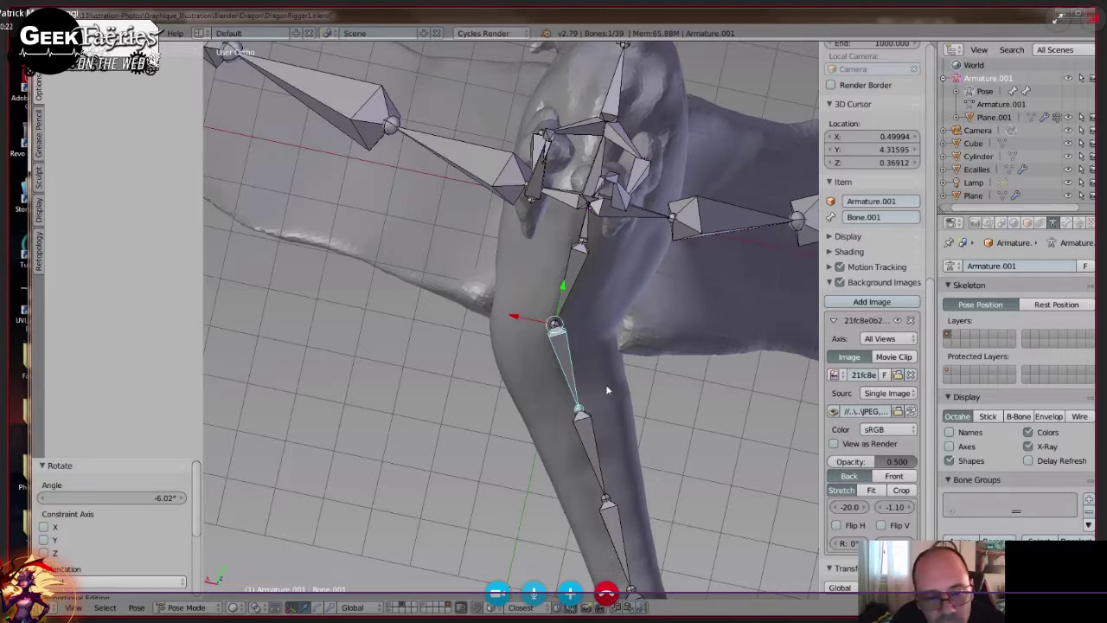
key("r")
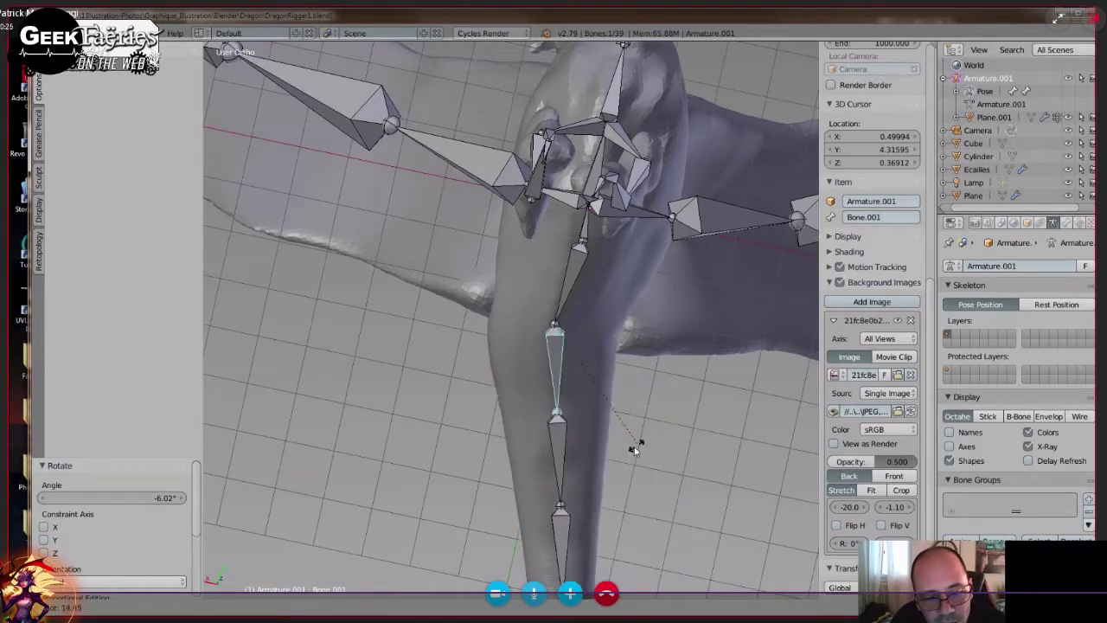
left_click(641, 448)
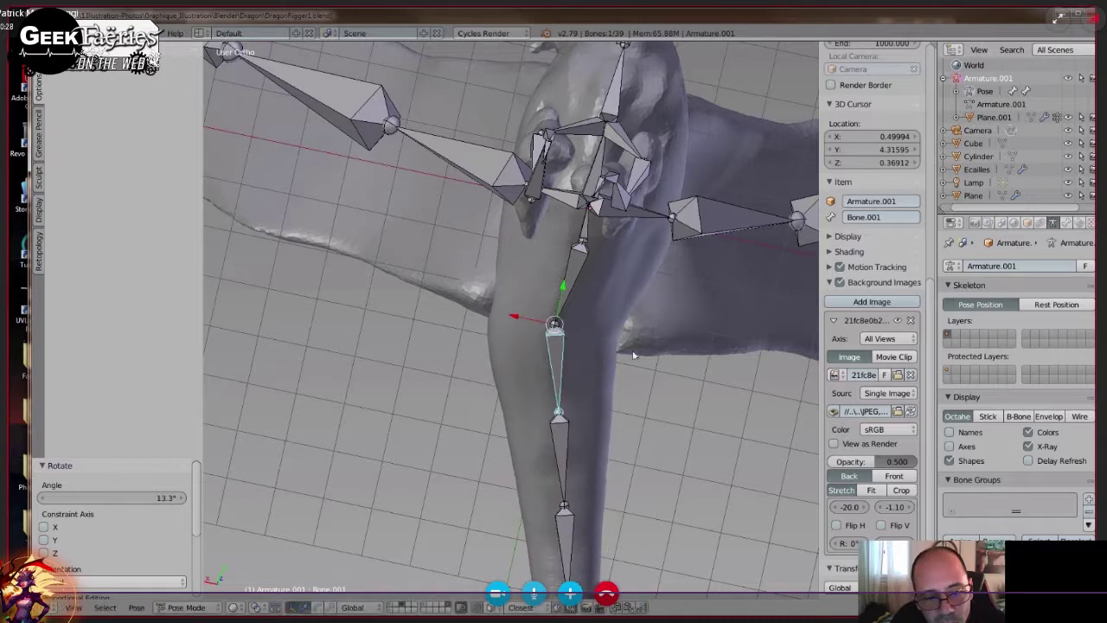
scroll(542, 350, "down", 1)
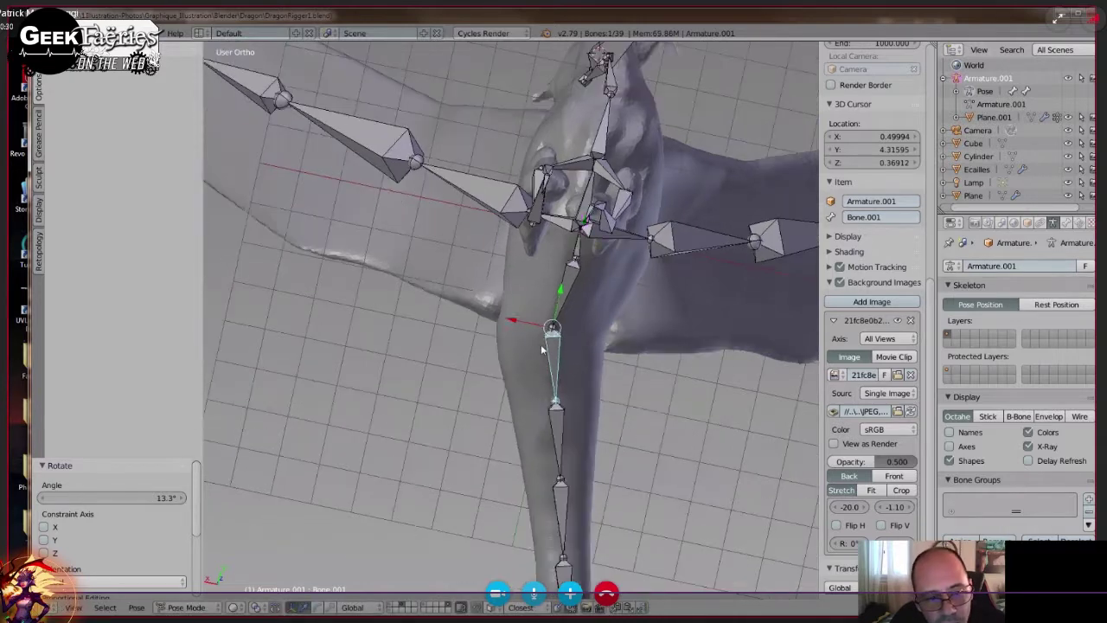
Rotate the tail's root bone by -10.9° to swing the whole tail sideways.
key("r")
left_click(701, 397)
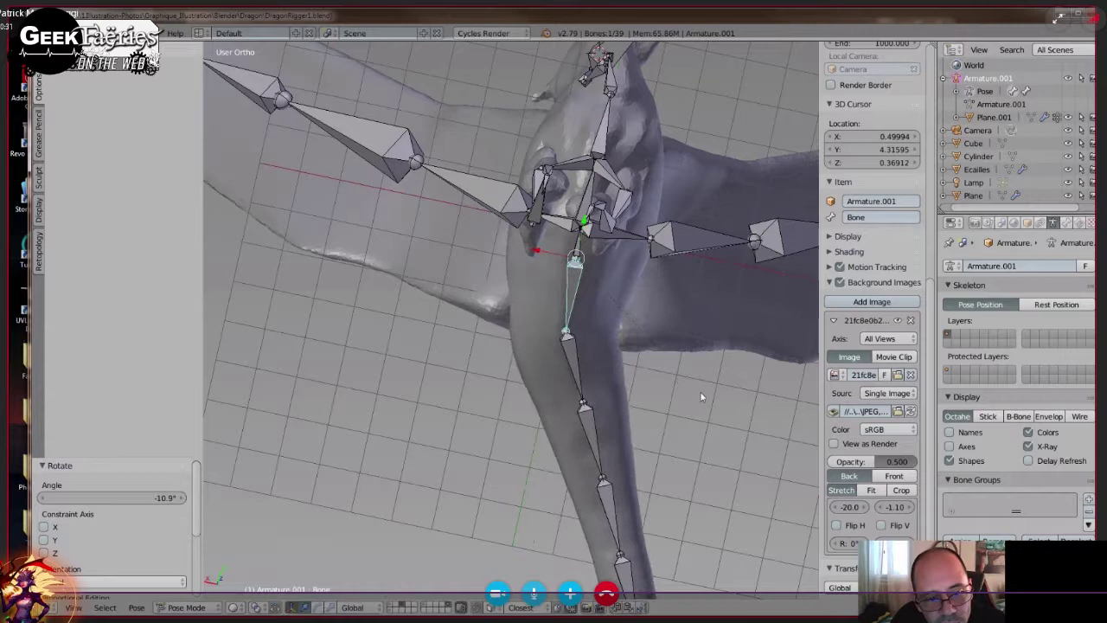
Curve the tail sideways by rotating its following bones, with Bone.003 rotated -19.7°.
right_click(599, 381)
right_click(592, 374)
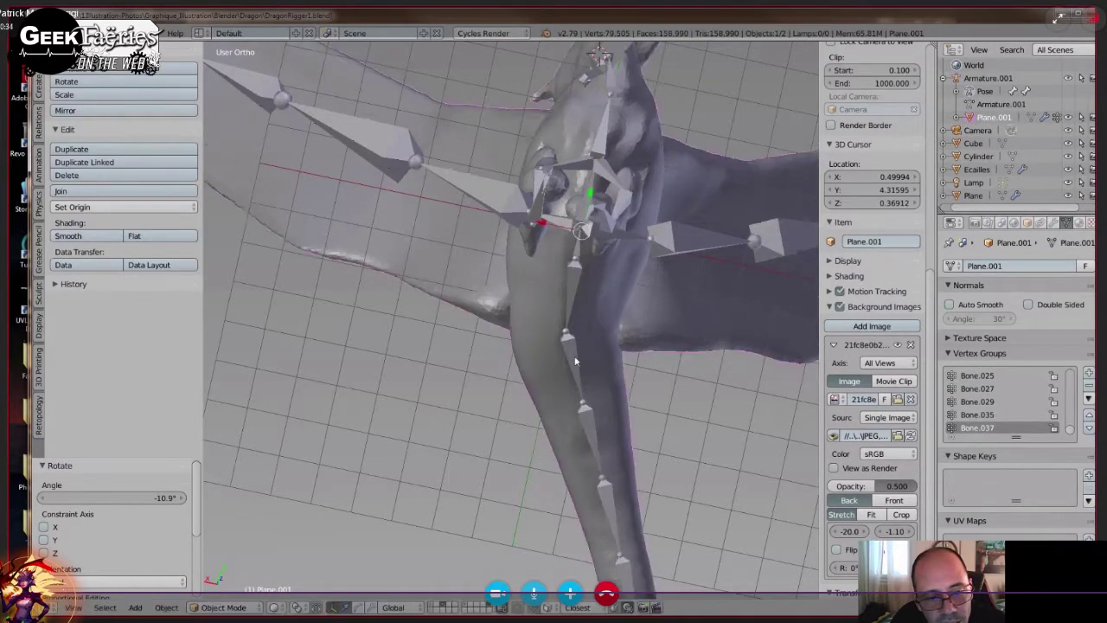
right_click(577, 369)
key("r")
left_click(647, 419)
middle_click_drag(524, 393, 534, 373)
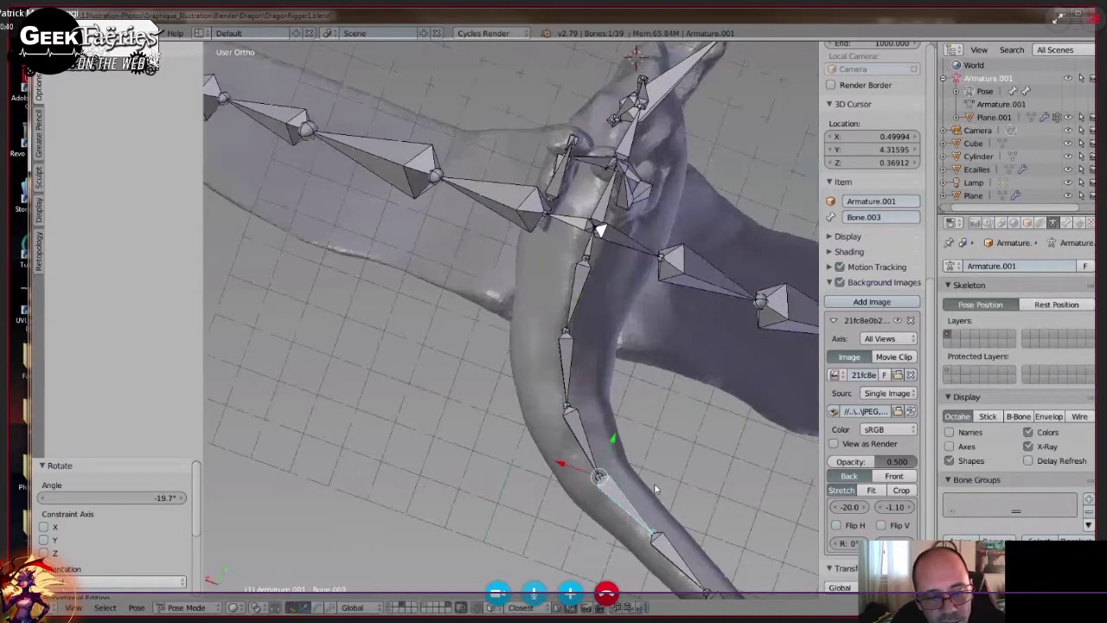
From the side, lower the tail by rotating Bone.001 downward and the tail's root bone by 11.8°.
middle_click_drag(654, 490, 558, 552)
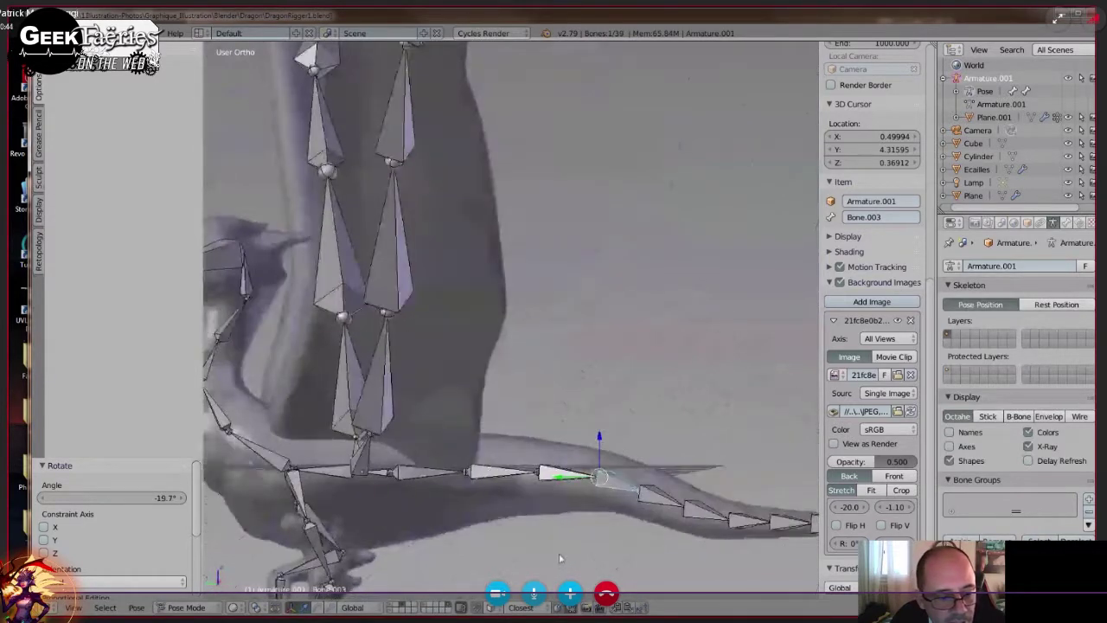
right_click(508, 473)
key("r")
left_click(517, 532)
right_click(437, 475)
key("r")
left_click(465, 545)
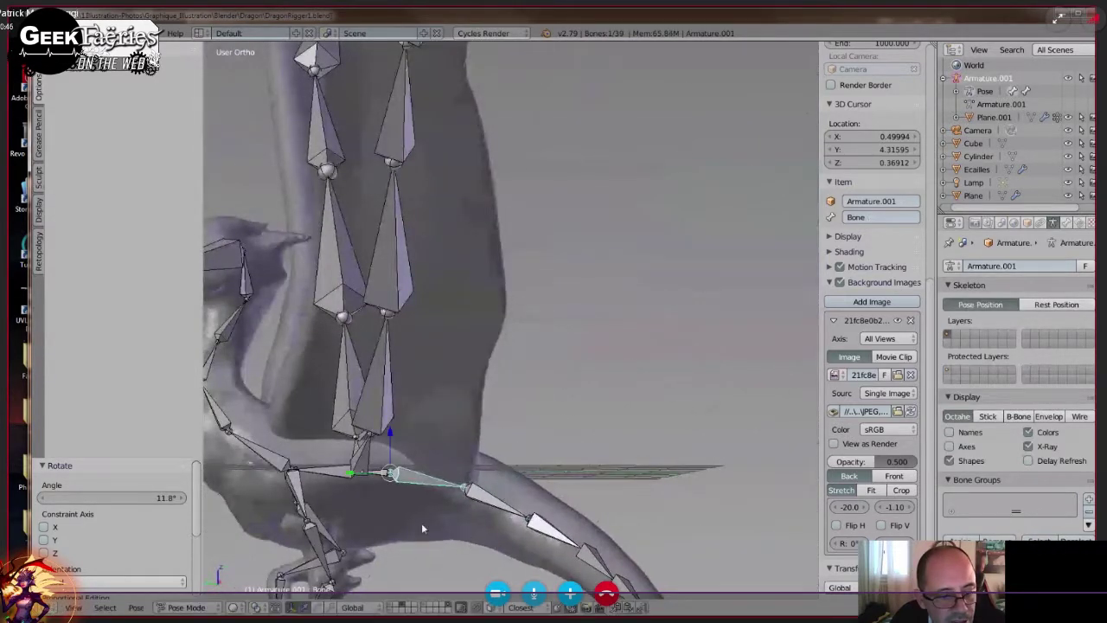
Examine the posed dragon against the reference sketch in the right view and from the front.
middle_click_drag(421, 523, 547, 456)
scroll(548, 444, "down", 7)
key("KP_3")
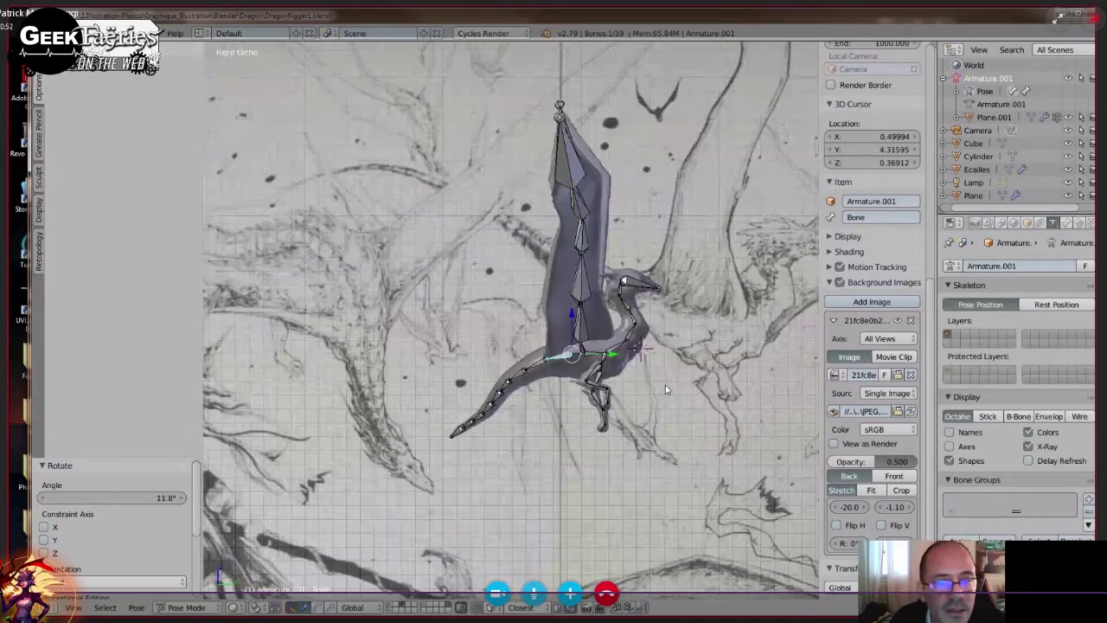
middle_click_drag(670, 365, 599, 430, "shift")
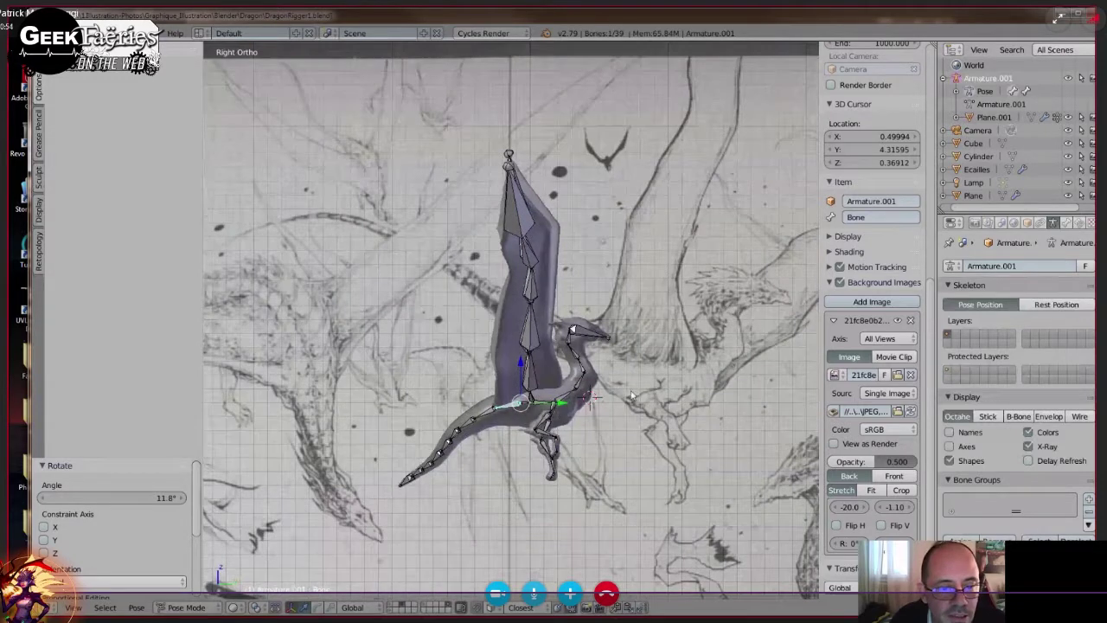
middle_click_drag(633, 392, 560, 378)
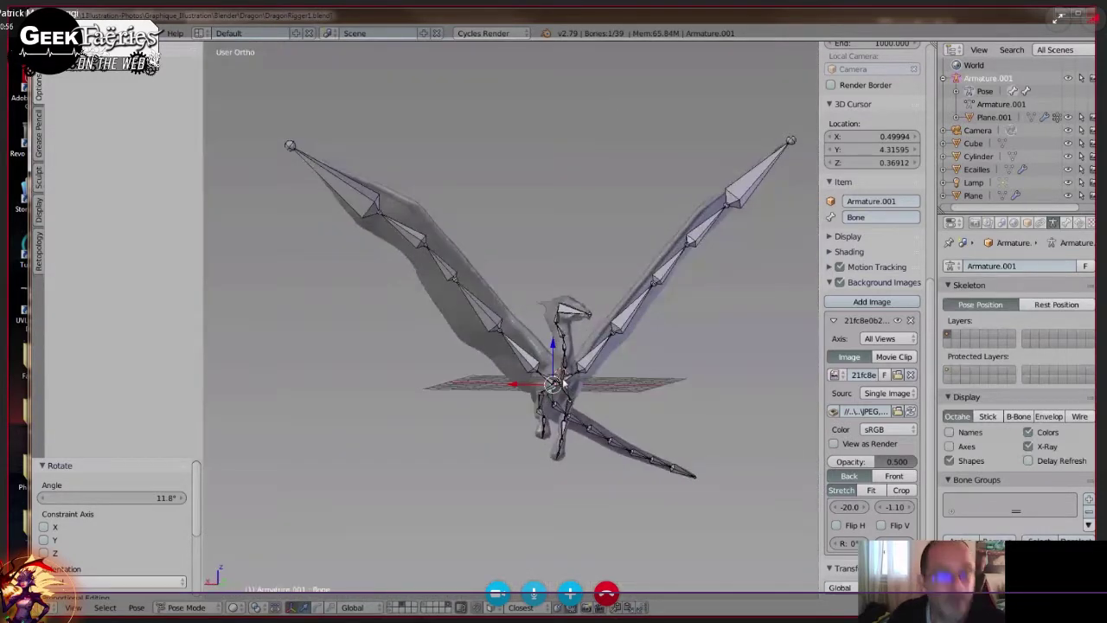
middle_click_drag(483, 335, 410, 322, "shift")
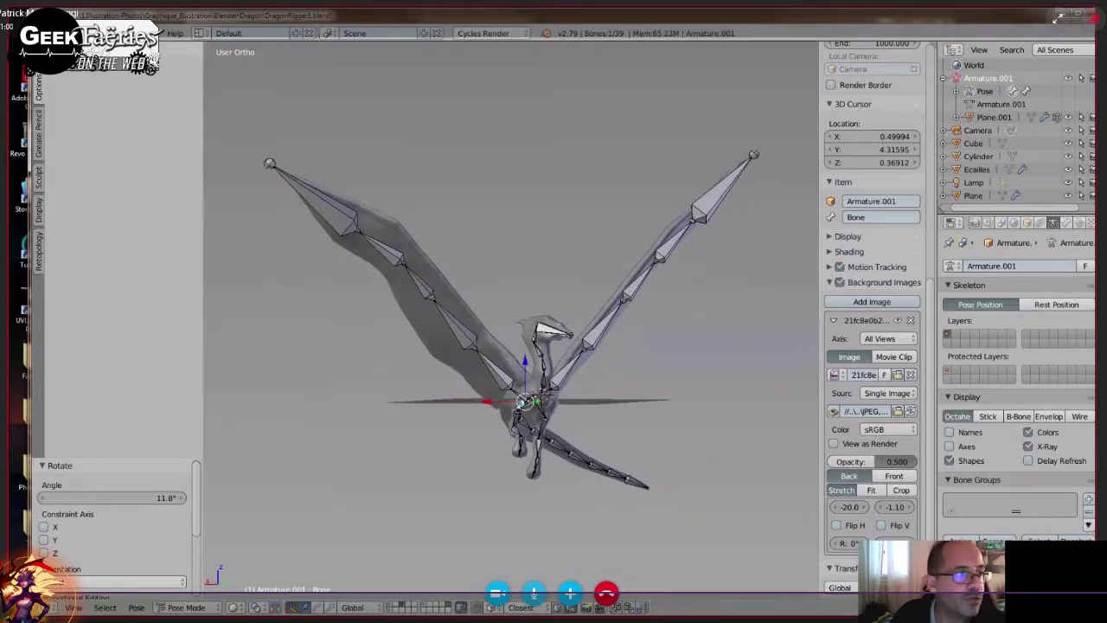
Open the recent file DragonRigger2.blend.
left_click(69, 33)
mouse_move(99, 74)
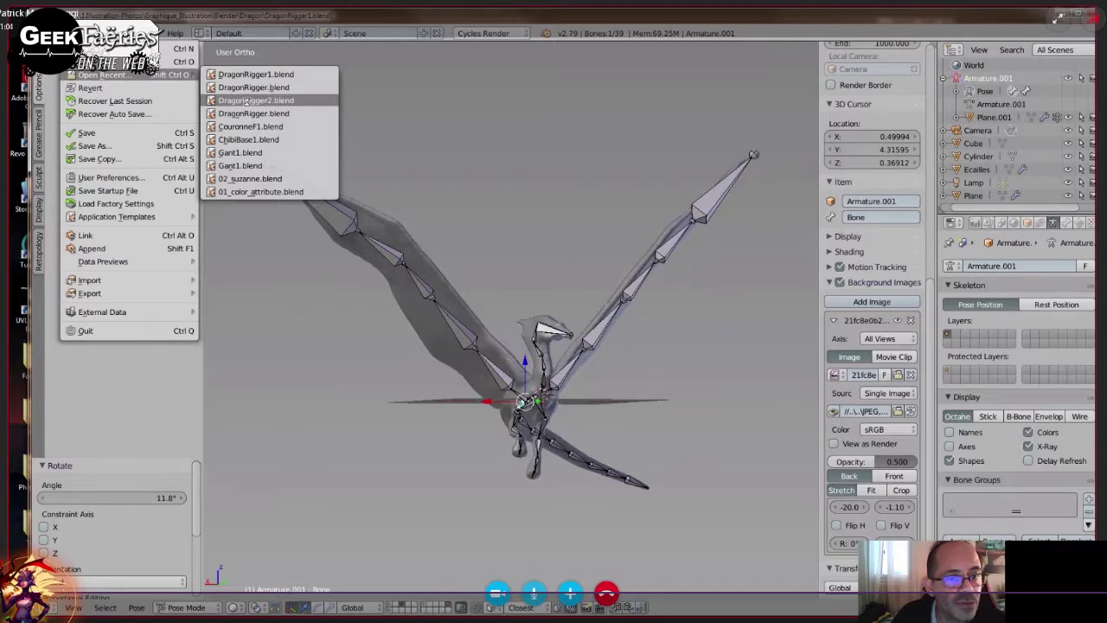
left_click(246, 102)
Examine the finished pose of the dragon in the right view and the curvature of its raised tail up close.
scroll(455, 223, "down", 3)
middle_click_drag(587, 351, 631, 376)
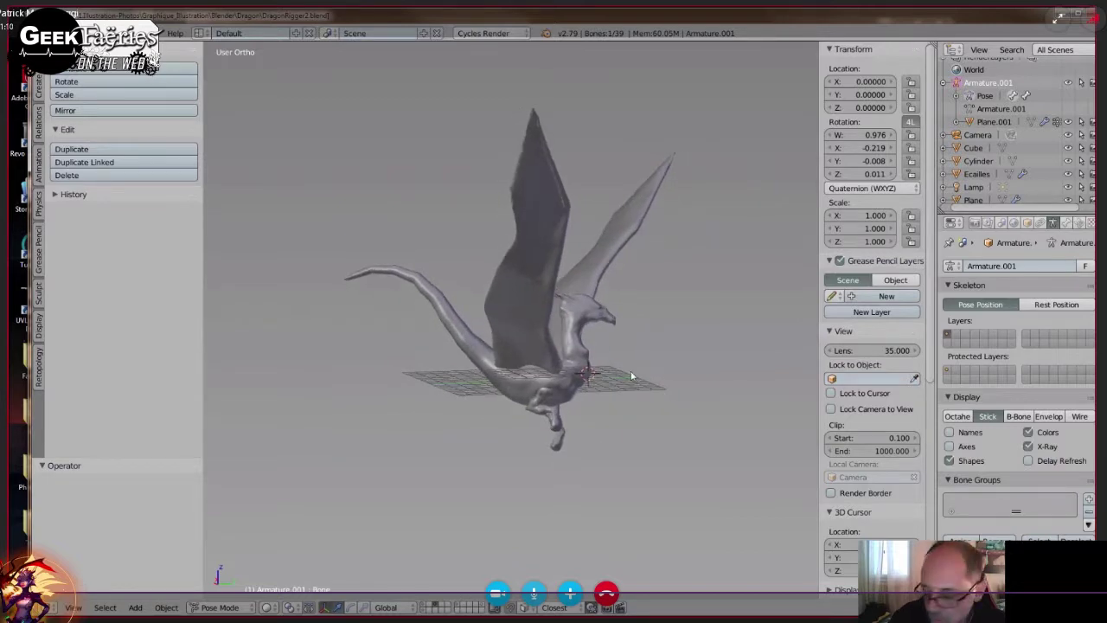
key("KP_3")
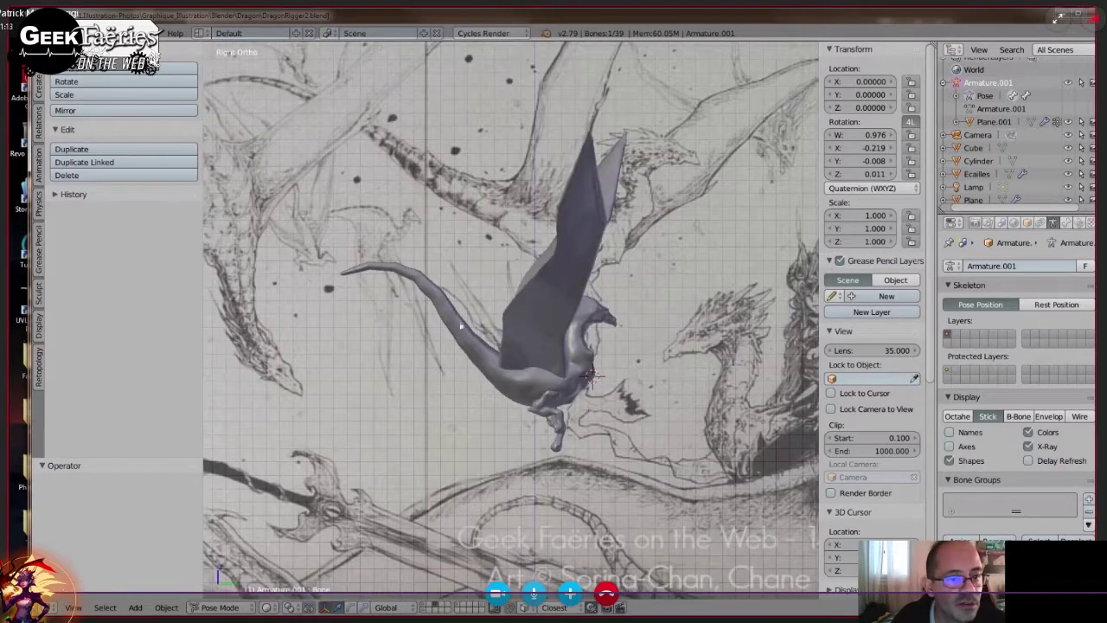
middle_click_drag(459, 323, 455, 328)
scroll(440, 294, "up", 6)
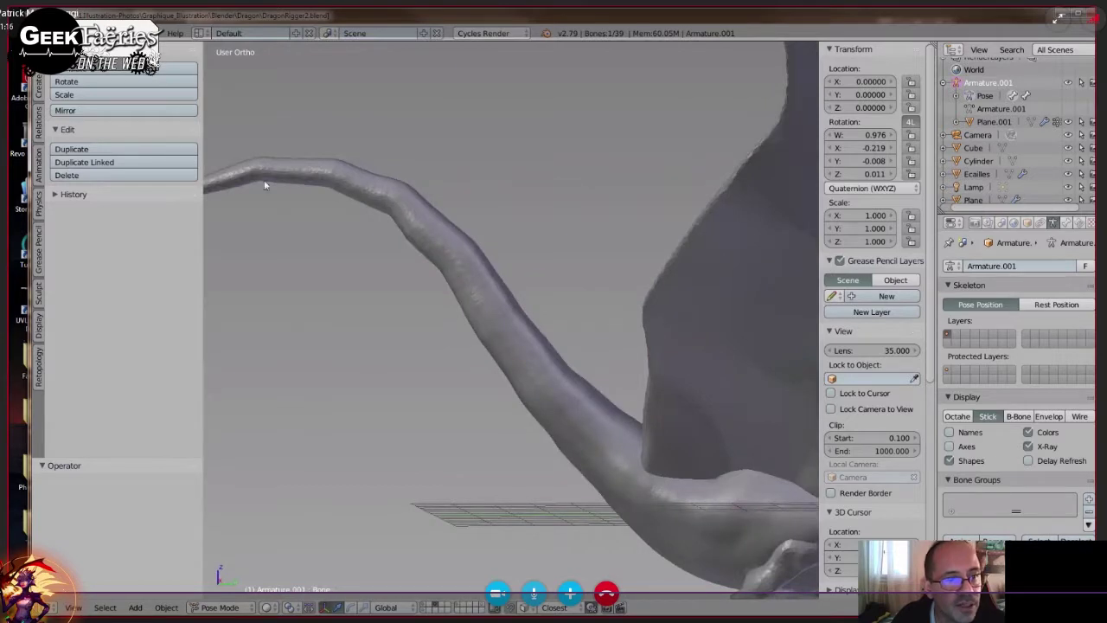
middle_click_drag(530, 355, 665, 424, "shift")
scroll(514, 338, "down", 5)
Show the layer containing the armature as well, and rotate the extended leg's hip bone, Bone.024, by 10.2°.
left_click(486, 609, "shift")
right_click(574, 346)
key("r")
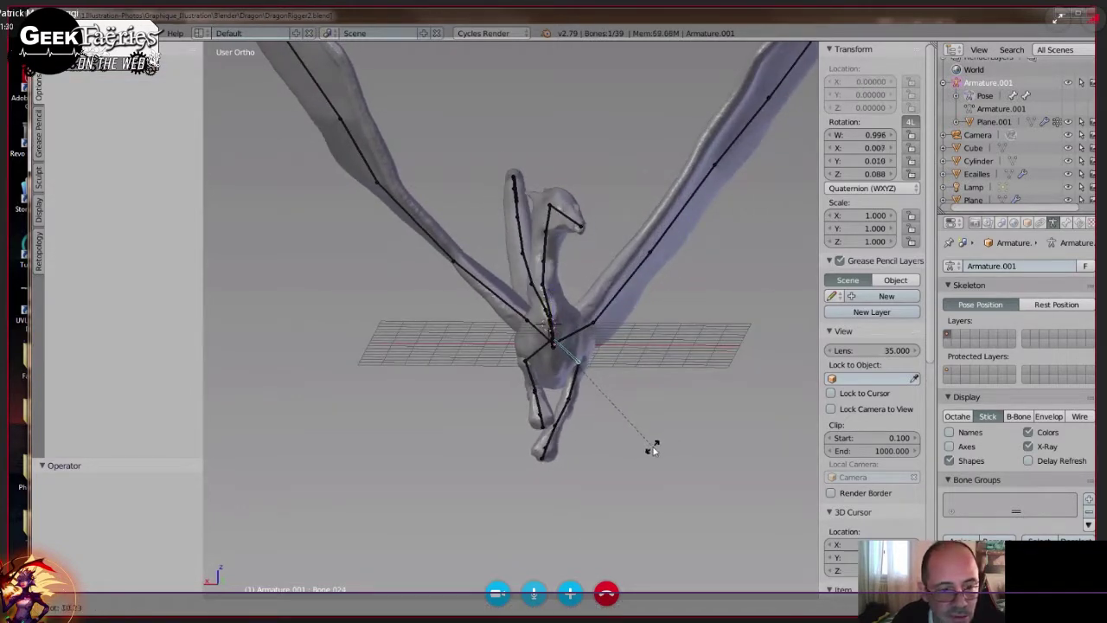
left_click(618, 430)
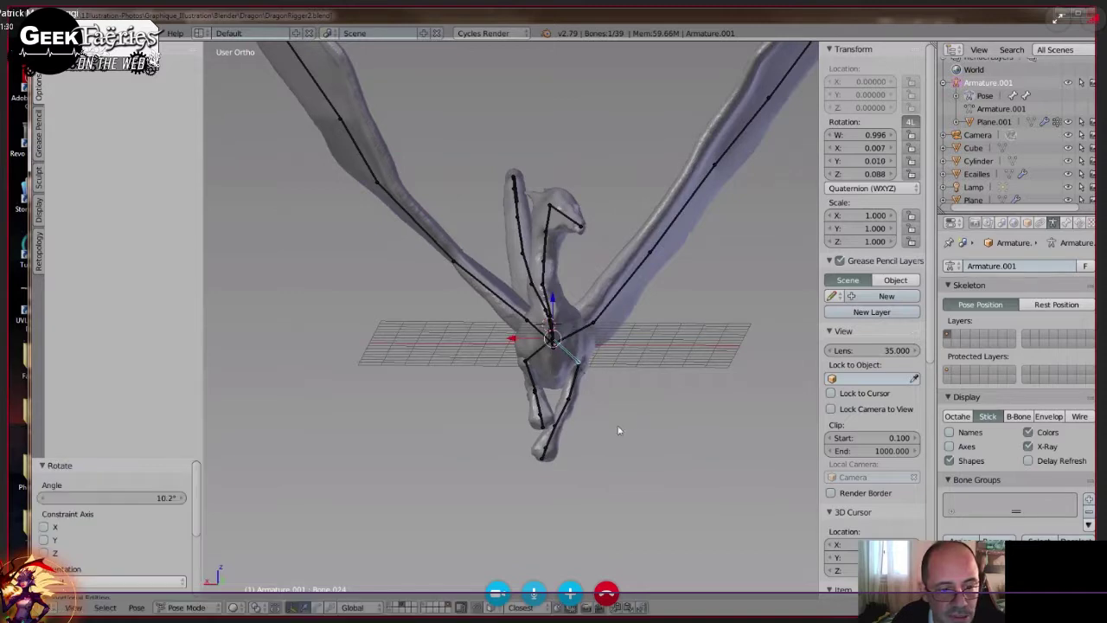
Select the extended leg's thigh bone, Bone.026, and rotate it -11.6°.
right_click(573, 380)
right_click(575, 384)
key("r")
left_click(616, 447)
middle_click_drag(632, 395, 604, 419, "shift")
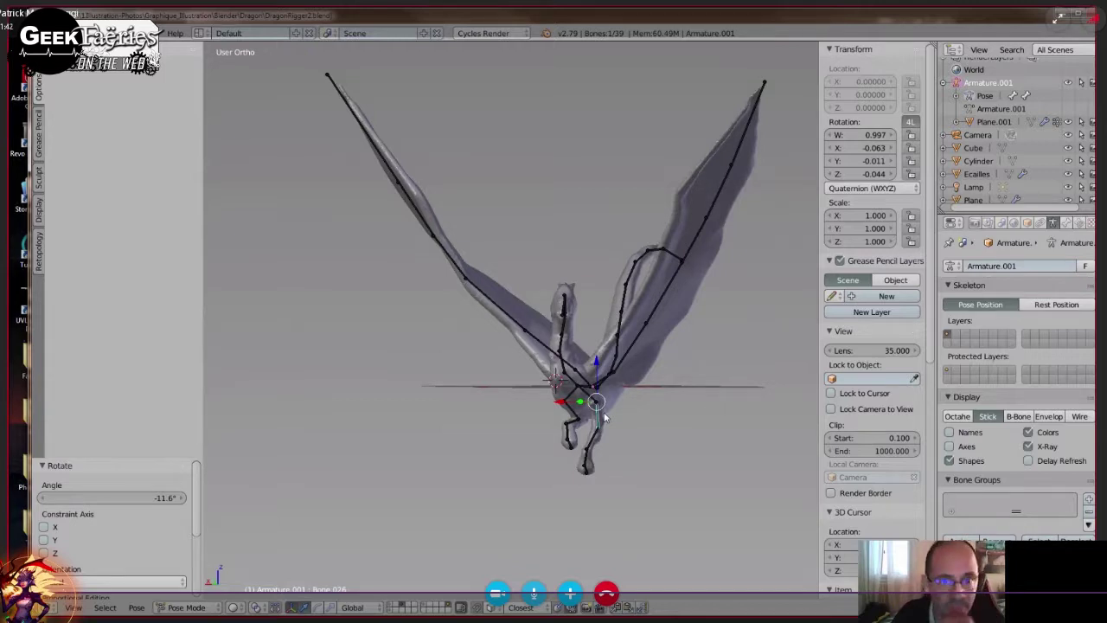
Open the recent file DragonRigger1.blend.
middle_click_drag(561, 399, 440, 420)
middle_click_drag(570, 372, 537, 246)
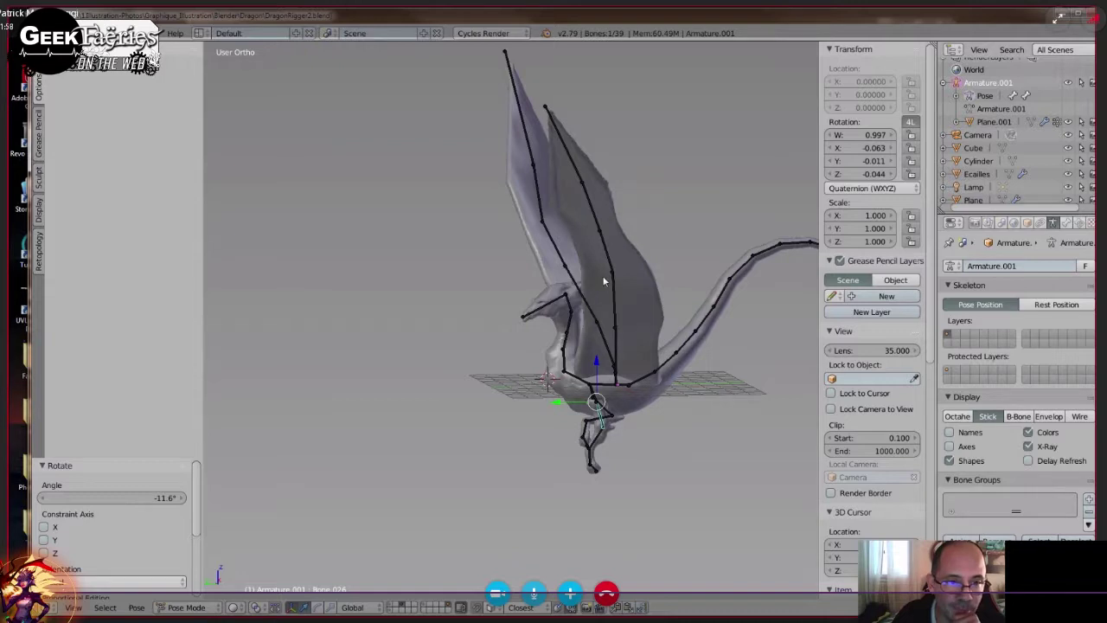
middle_click_drag(600, 279, 596, 389)
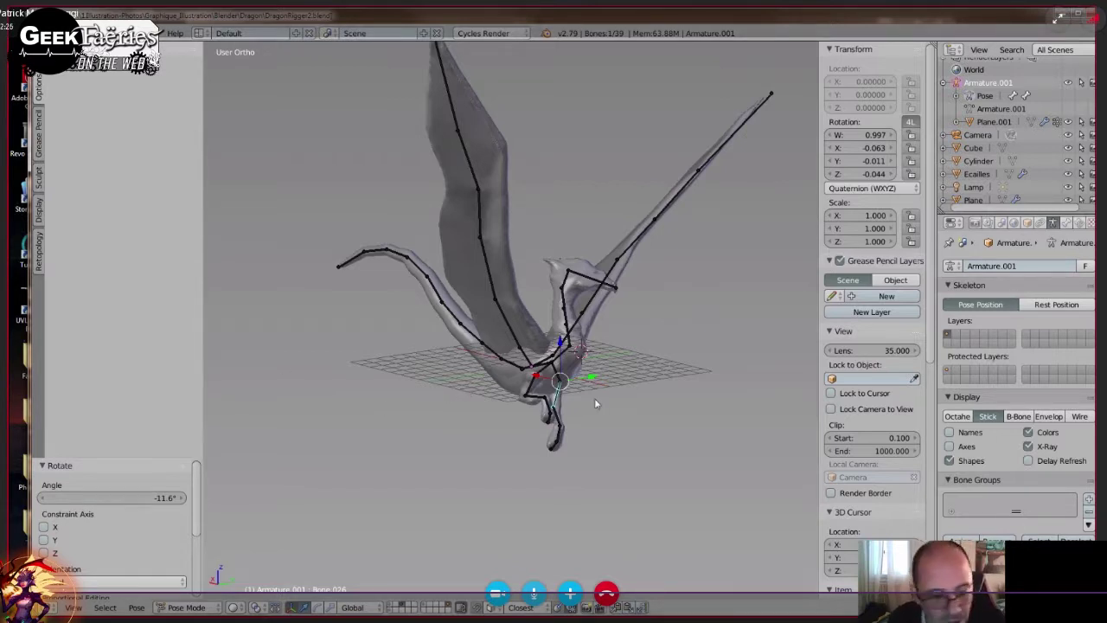
left_click(80, 33)
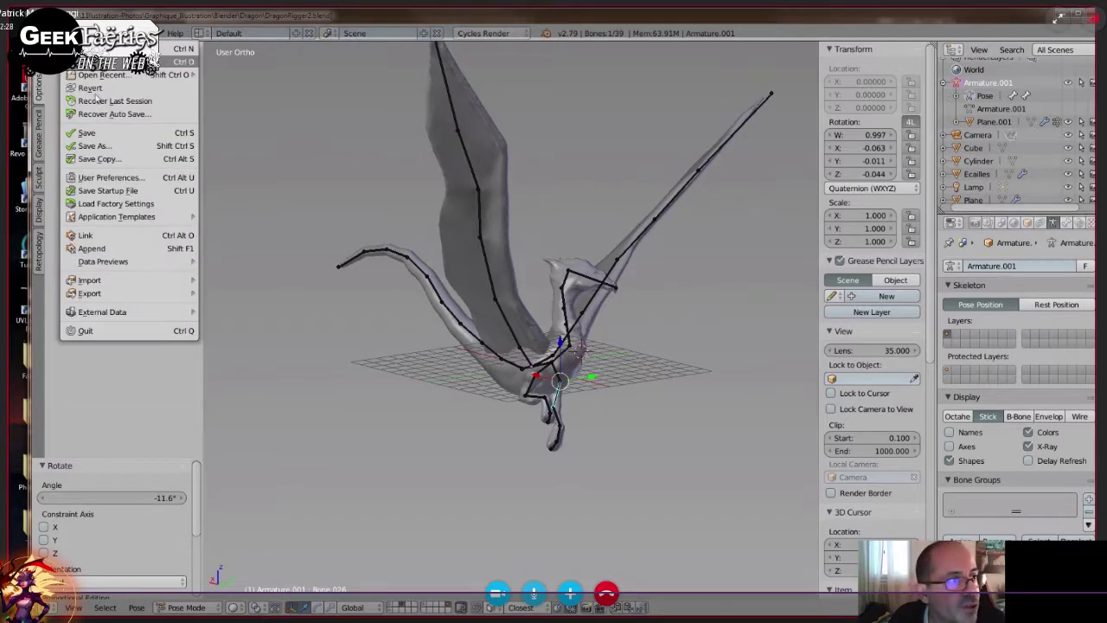
mouse_move(130, 74)
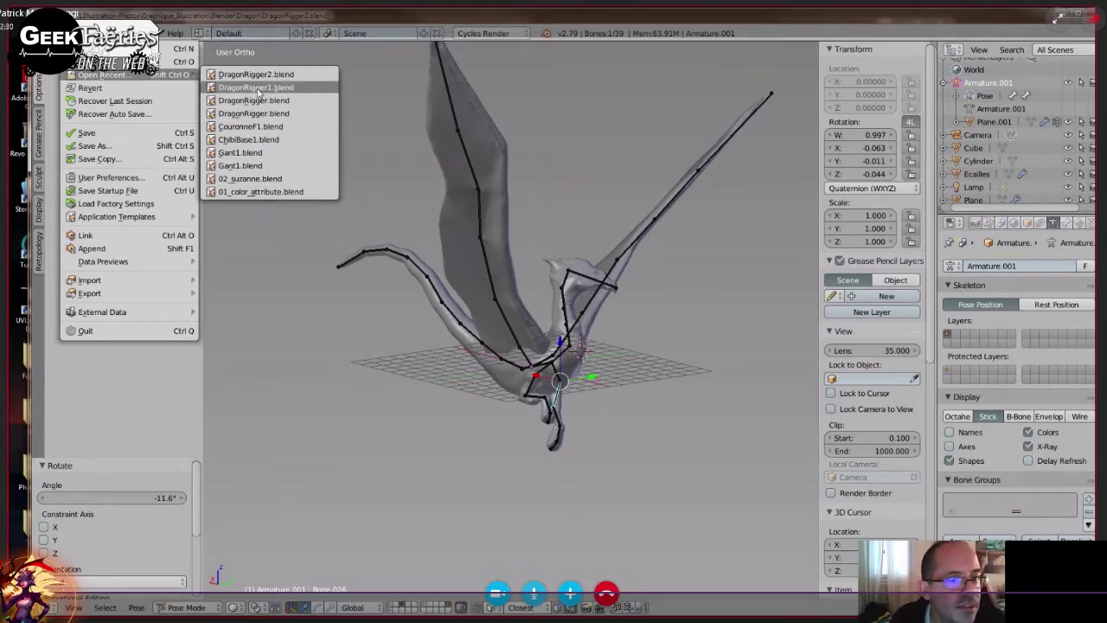
left_click(256, 88)
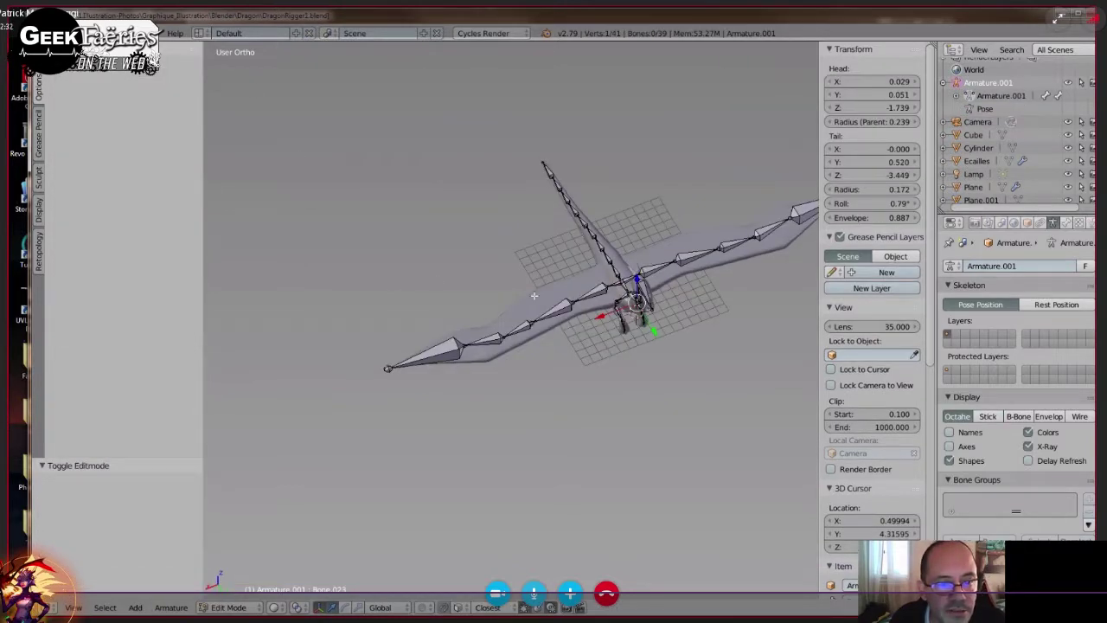
middle_click_drag(535, 295, 619, 307)
key("Tab")
right_click(620, 307)
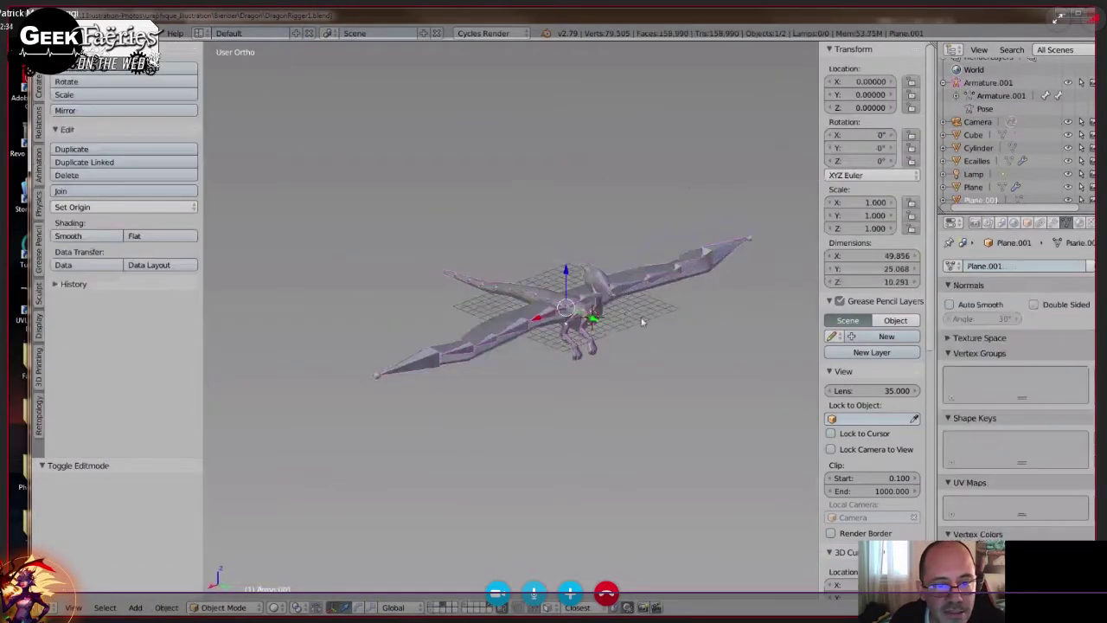
right_click(641, 322)
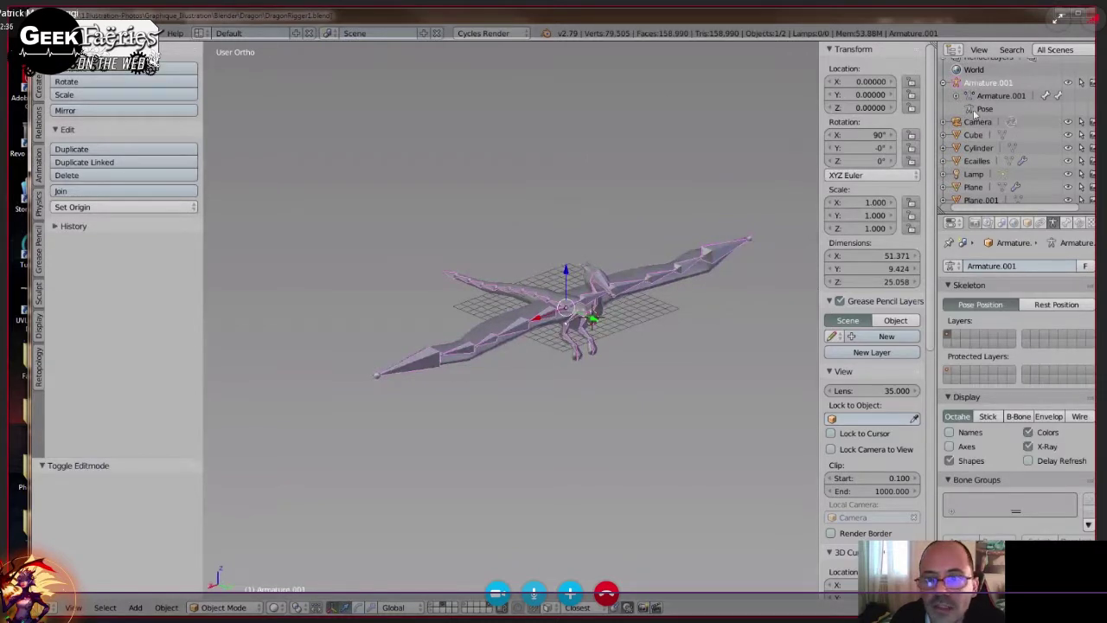
key("Tab")
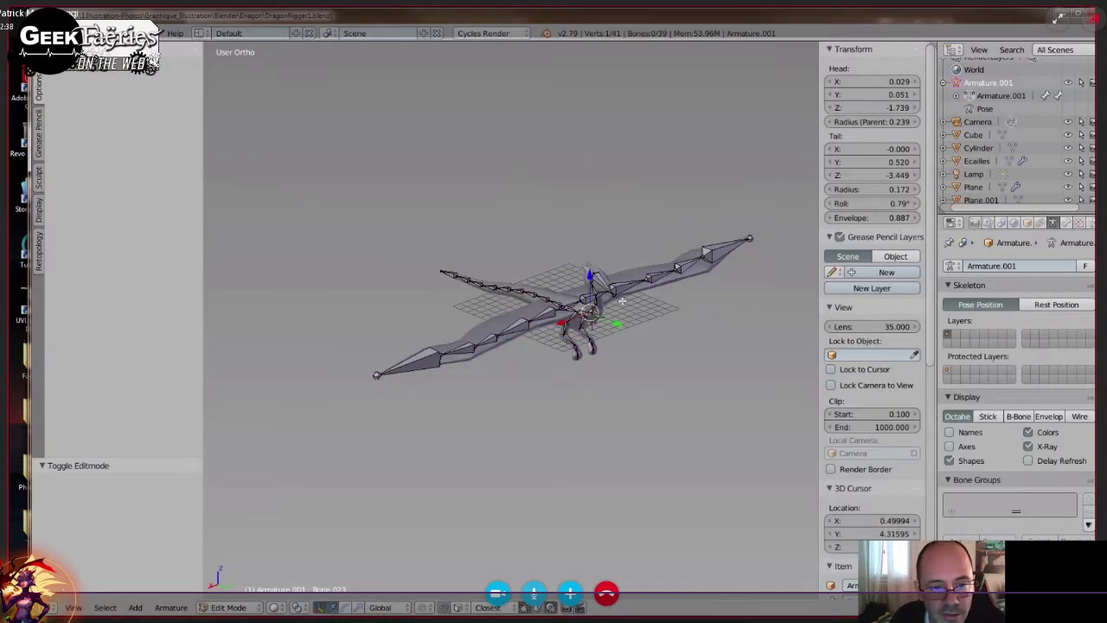
right_click(623, 300)
middle_click_drag(621, 289, 617, 360)
key("ctrl+Tab")
key("r")
key("Escape")
key("Tab")
Move the wing joint at the end of Bone.014 by 0.246 along Y and shift the next outer joint forward in the top view.
right_click(577, 274)
left_click_drag(589, 254, 586, 251)
middle_click_drag(630, 298, 607, 299)
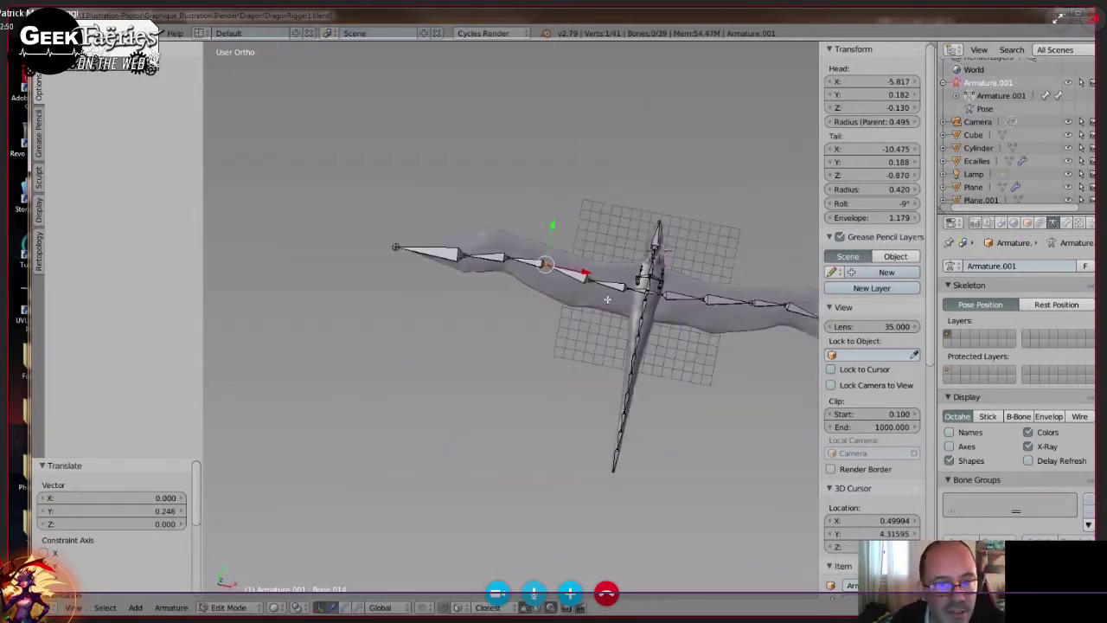
key("KP_7")
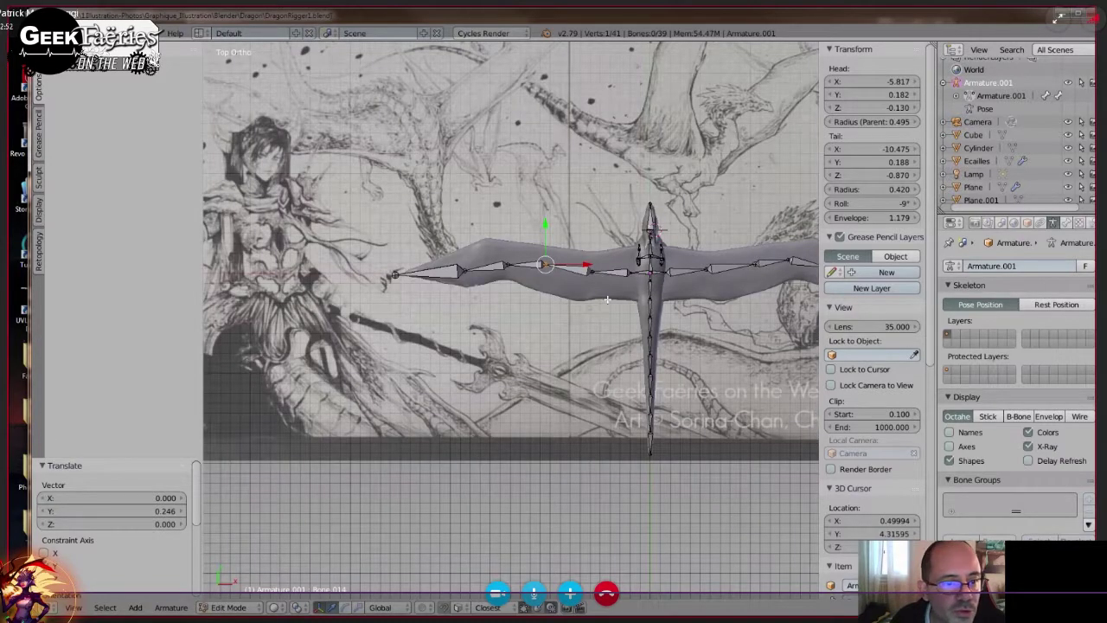
scroll(603, 297, "up", 2)
right_click(468, 253)
left_click_drag(469, 235, 469, 225)
Shift the joints at the ends of Bone.015 and Bone.016 towards the wing tip, moving the Bone.016 joint by -0.709 in X.
right_click(408, 261)
left_click_drag(408, 244, 467, 249)
right_click(468, 244)
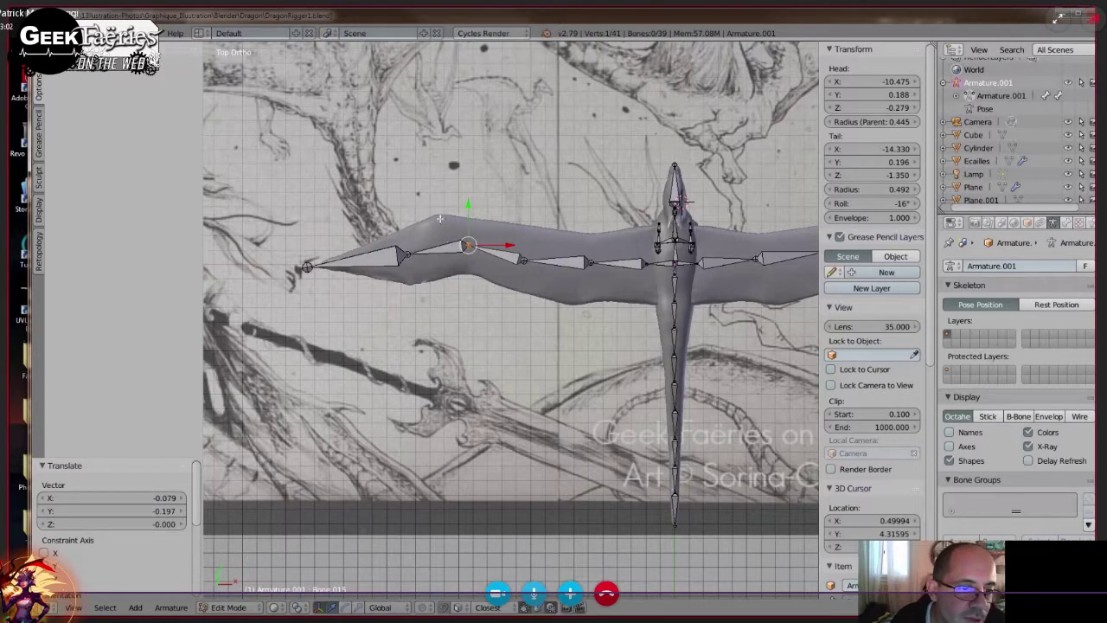
left_click_drag(468, 247, 401, 260)
right_click(410, 261)
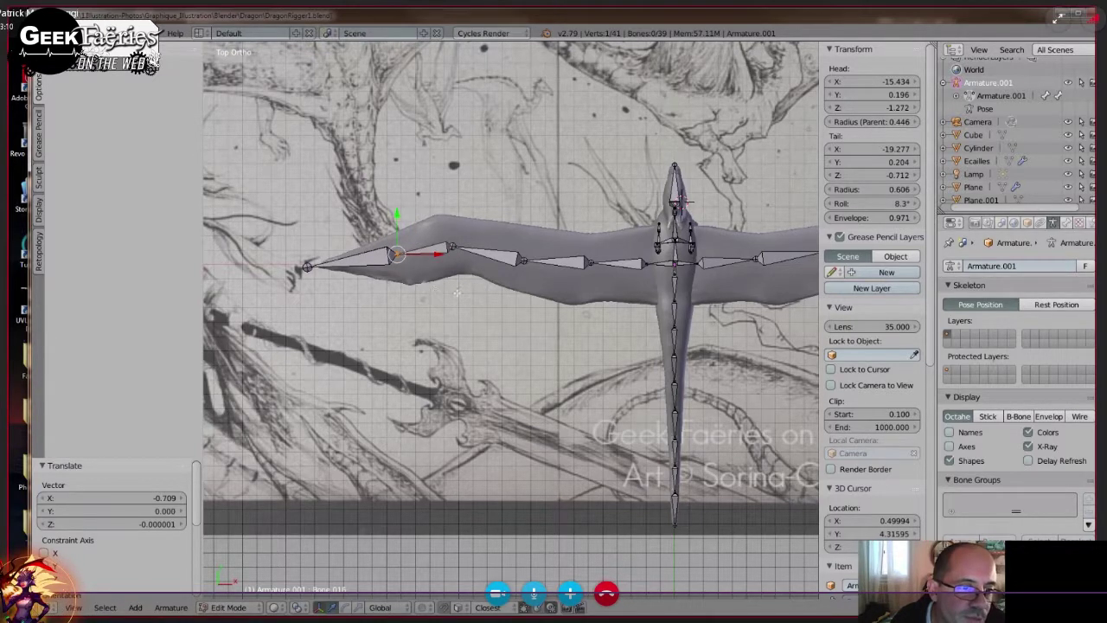
Move the end joint of Bone.014 by 0.039 in X and 0.315 in Y, and that of Bone.013 by -0.473 and -0.158.
middle_click_drag(446, 297, 403, 302, "shift")
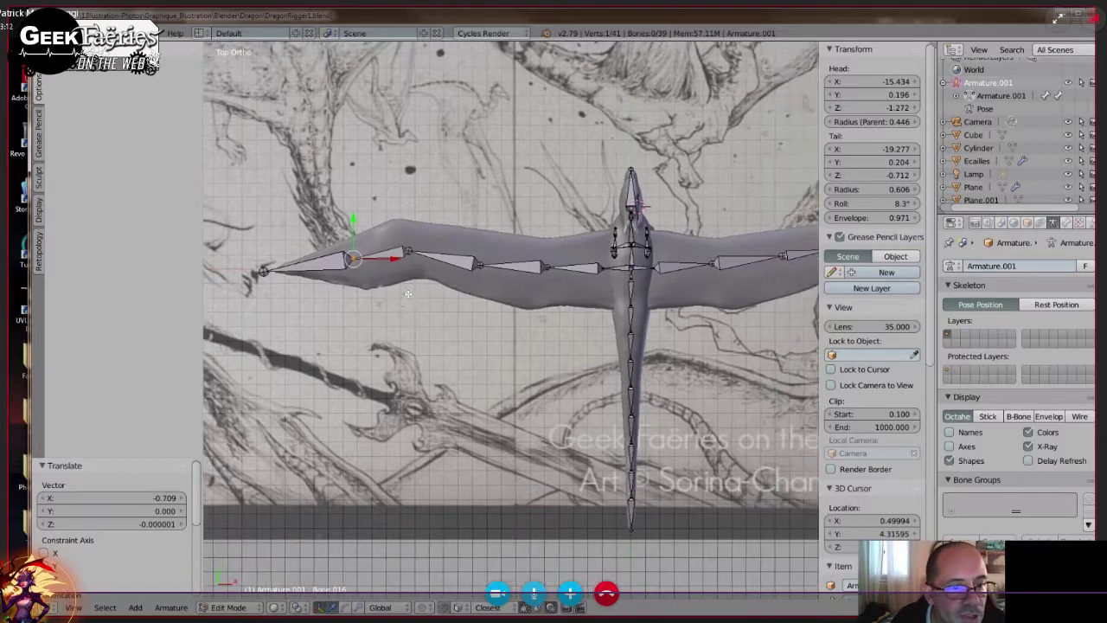
right_click(488, 275)
left_click_drag(482, 266, 482, 258)
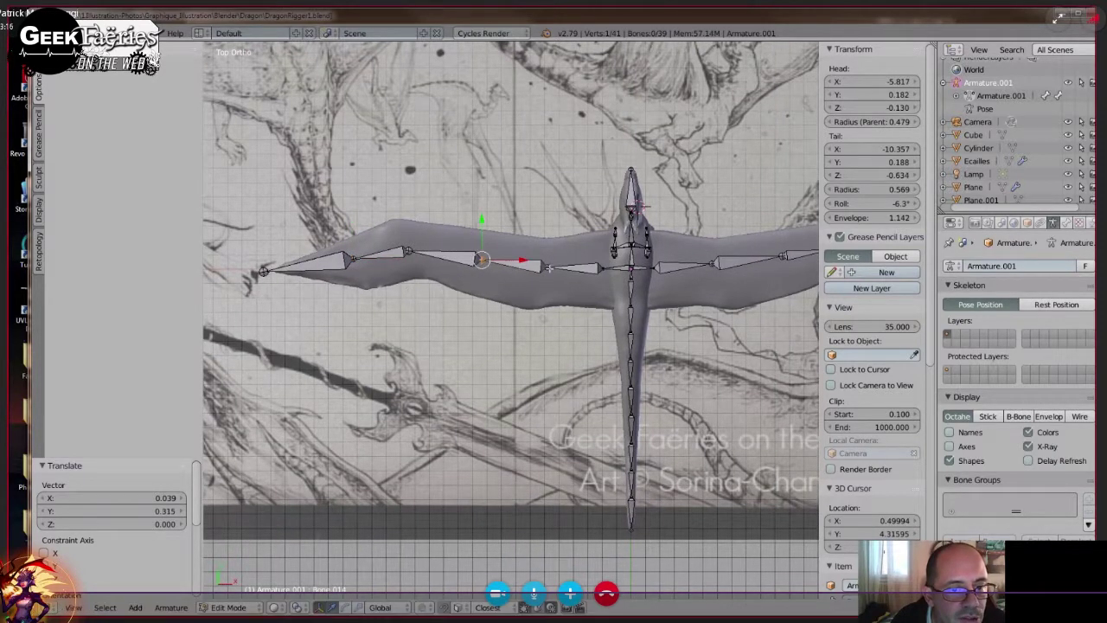
right_click(549, 268)
key("g")
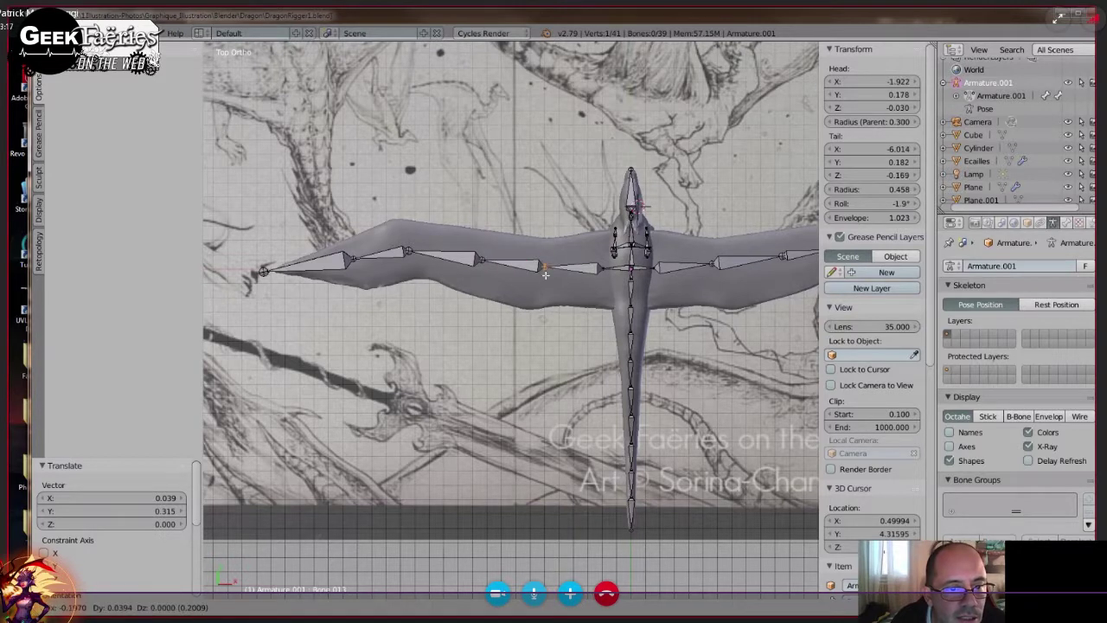
left_click(542, 270)
Move the shoulder joint at the end of Bone.012 by 0.158 in X and 0.079 in Y.
right_click(604, 268)
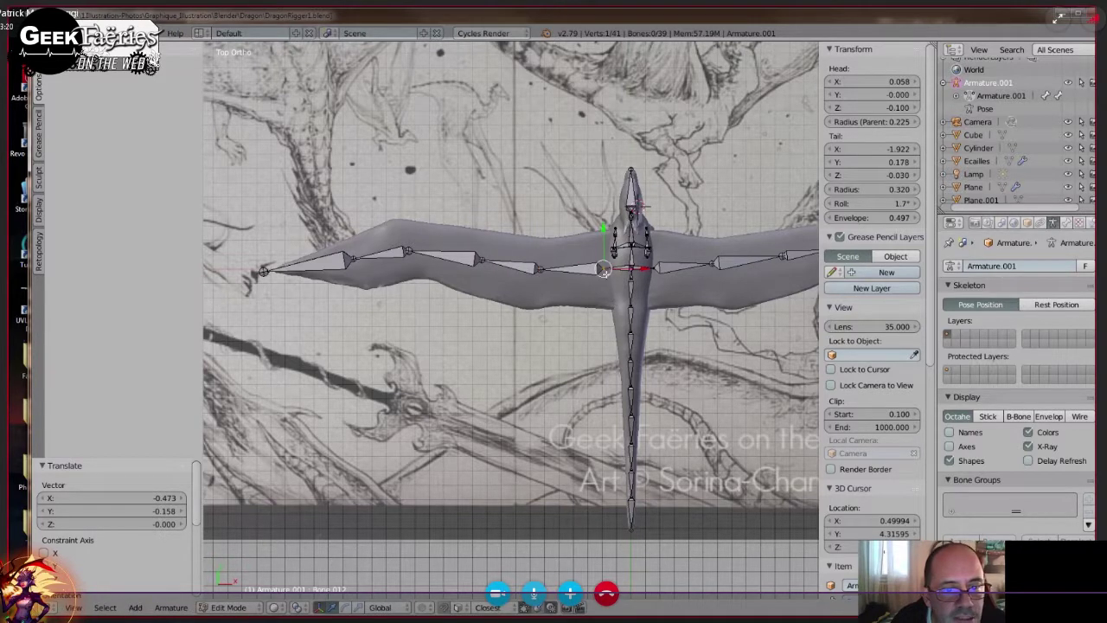
key("g")
left_click(612, 274)
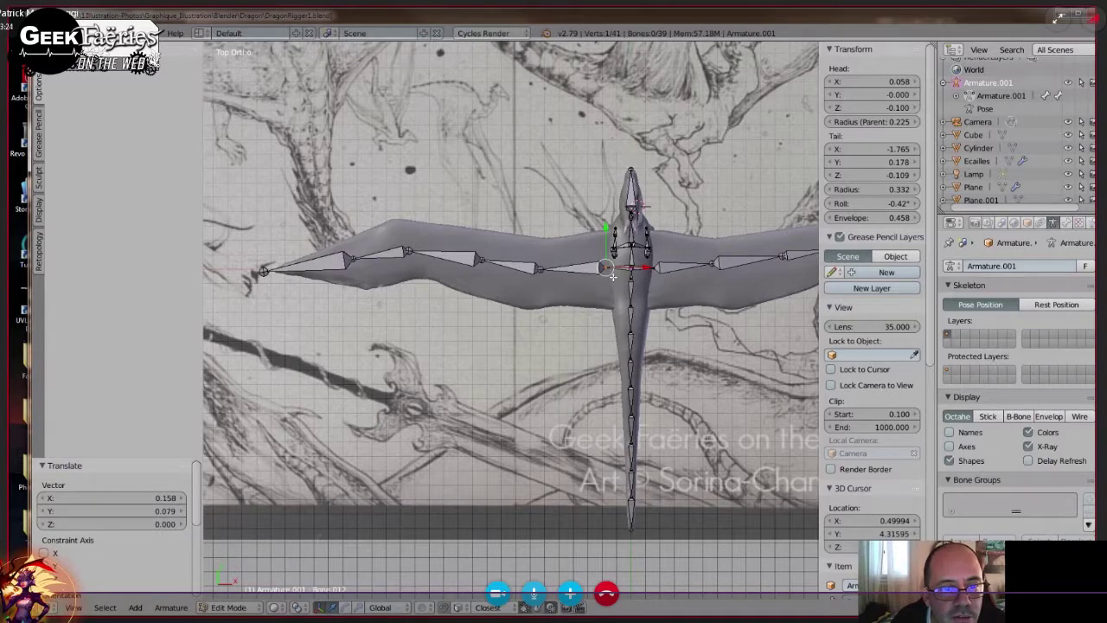
scroll(638, 278, "up", 4)
middle_click_drag(638, 278, 612, 294)
scroll(627, 286, "down", 3)
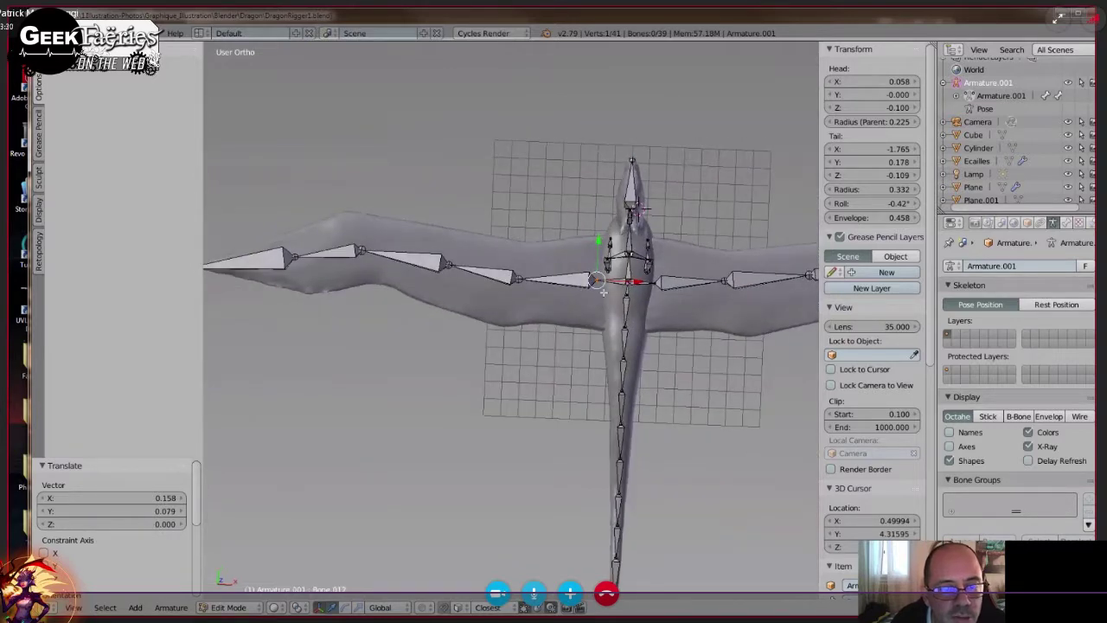
scroll(603, 291, "up", 3)
middle_click_drag(607, 273, 608, 318)
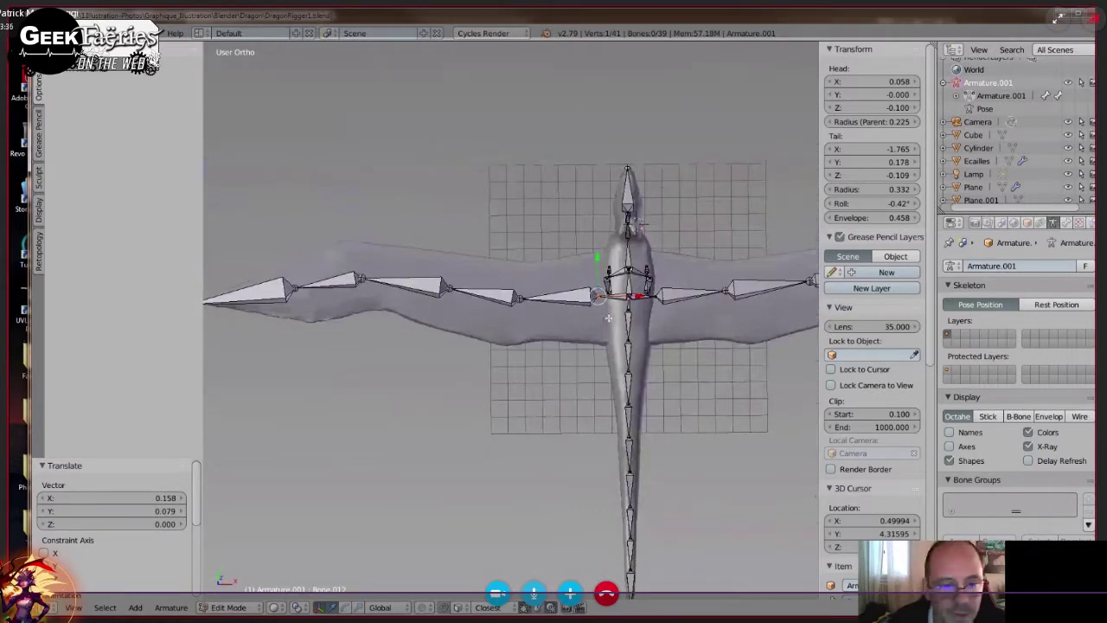
Put the armature in Pose Mode and select all of its bones.
key("KP_7")
key("Tab")
key("Tab")
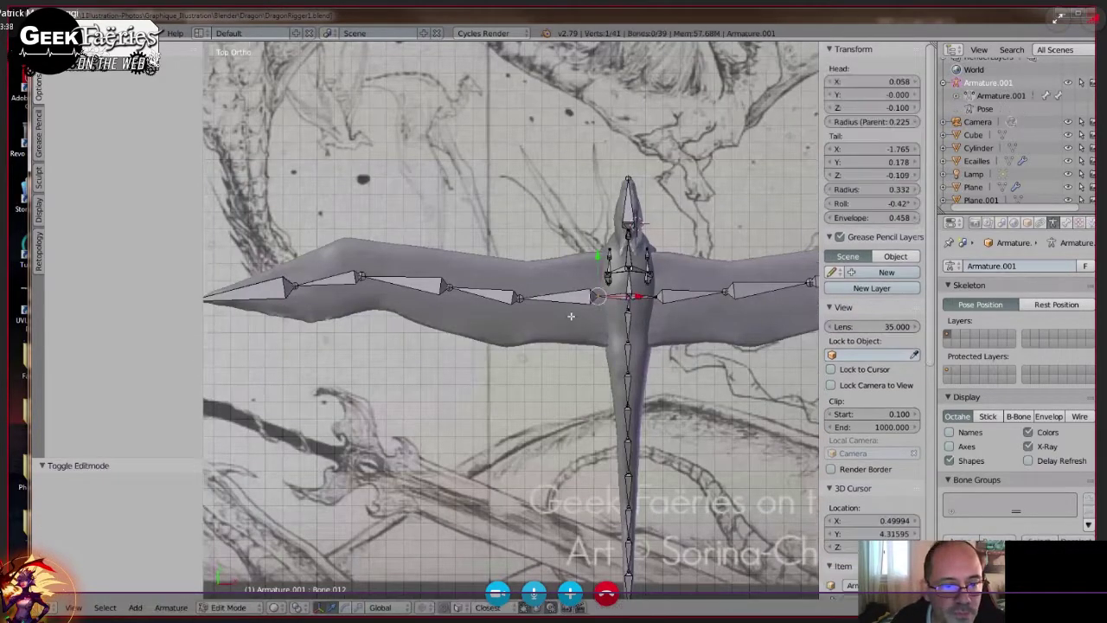
key("ctrl+Tab")
right_click(588, 317)
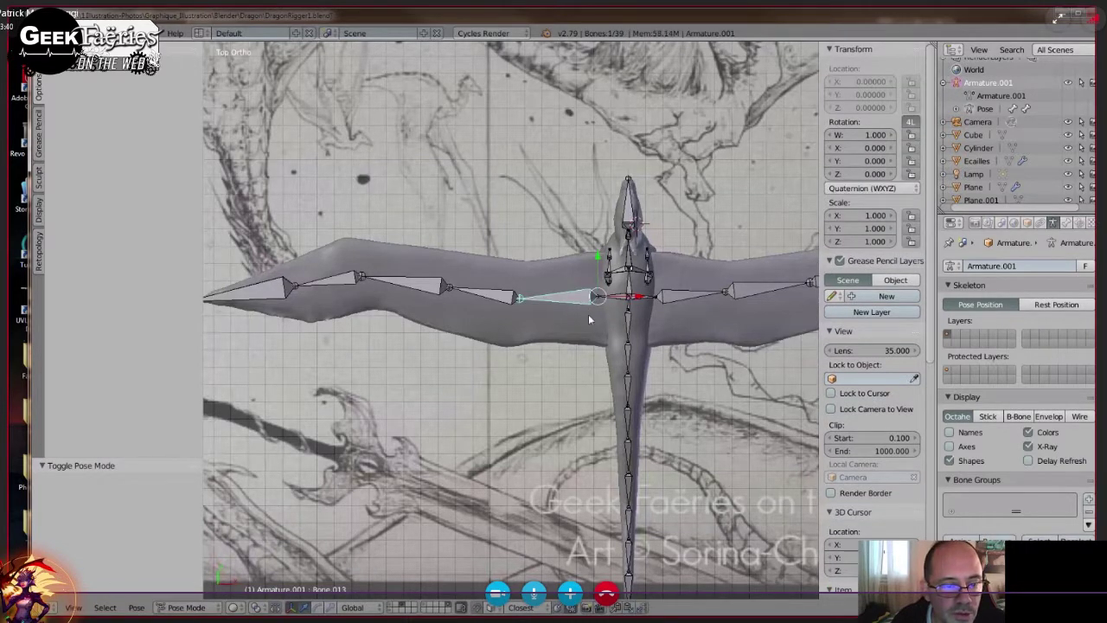
mouse_move(589, 319)
middle_mouse_down()
mouse_move(561, 309)
mouse_move(563, 268)
mouse_move(628, 350)
mouse_move(640, 347)
mouse_move(641, 383)
mouse_move(656, 386)
mouse_move(585, 348)
mouse_move(610, 454)
mouse_move(664, 382)
mouse_move(668, 354)
middle_mouse_up()
key("a")
key("a")
Select the dragon mesh Plane.001 together with the armature and parent it to the armature with automatic weights.
right_click(604, 365)
scroll(646, 341, "up", 4)
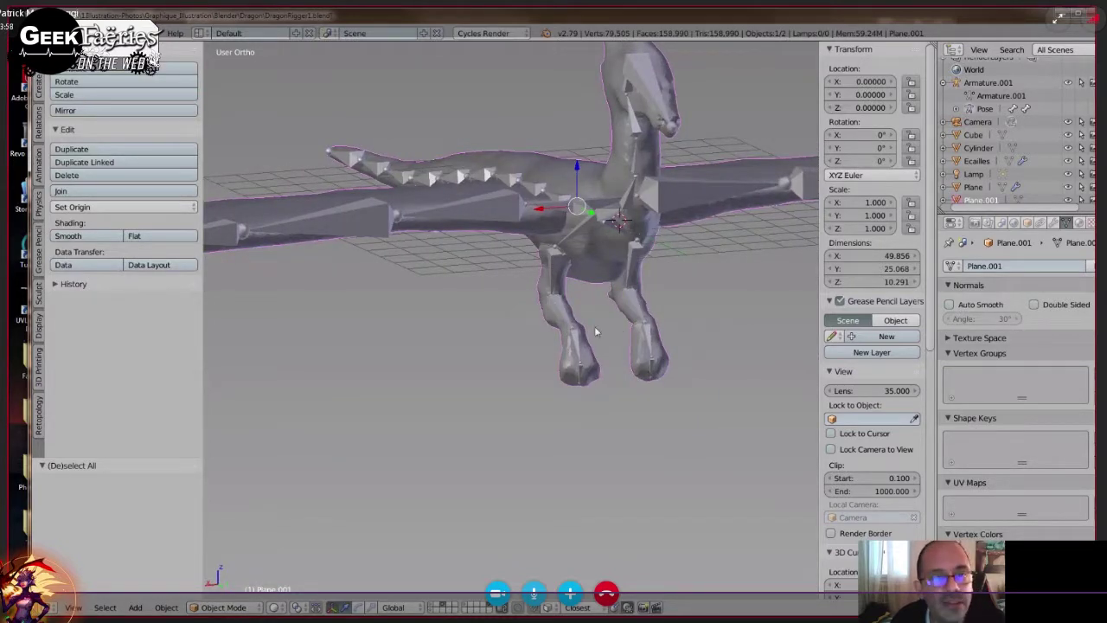
middle_click_drag(595, 329, 616, 355)
middle_click_drag(612, 372, 646, 377)
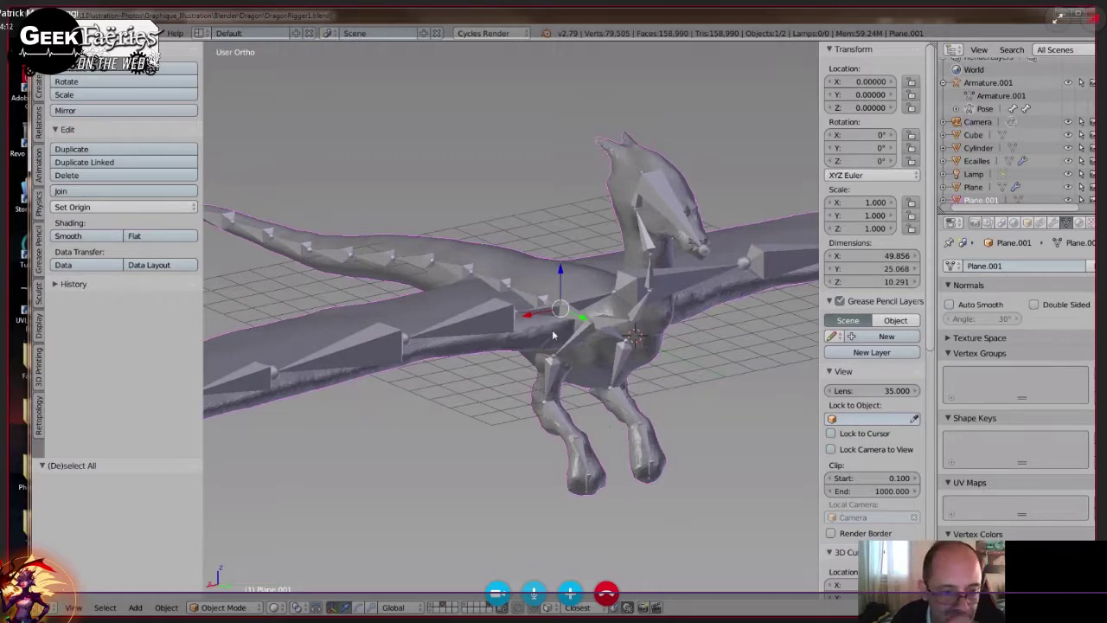
mouse_move(649, 406)
middle_mouse_down()
mouse_move(632, 403)
mouse_move(643, 422)
middle_mouse_up()
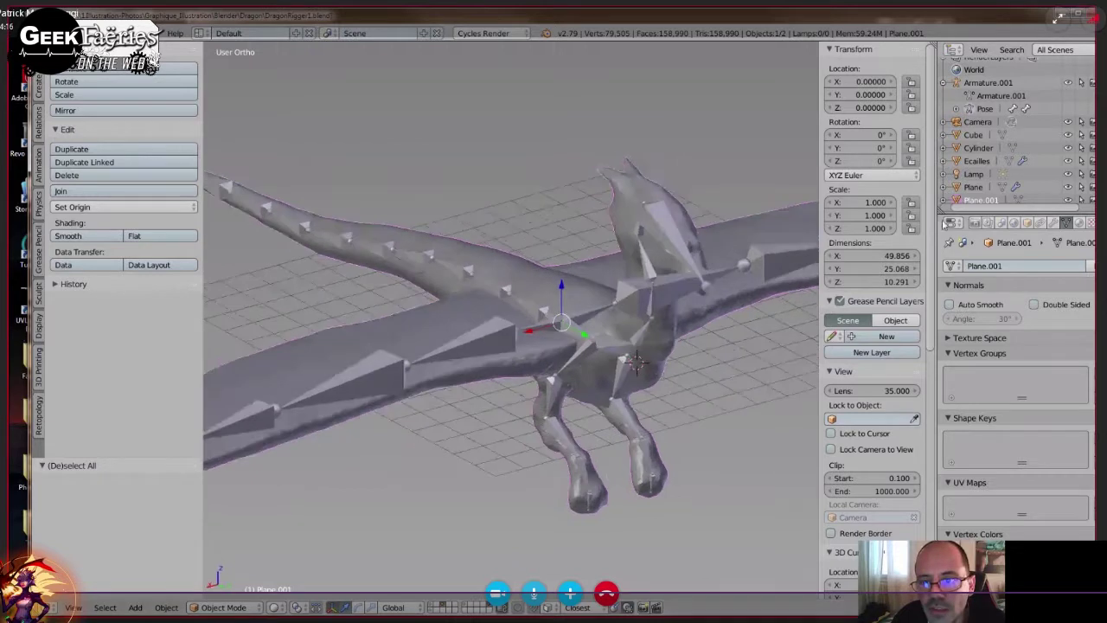
middle_click_drag(664, 380, 650, 386)
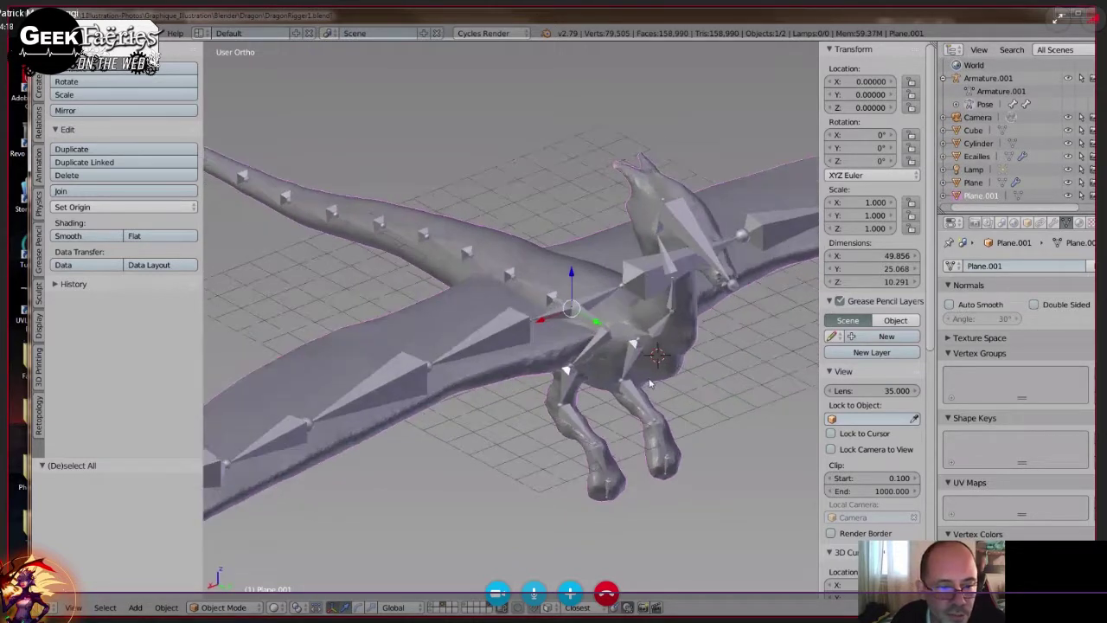
right_click(509, 332, "shift")
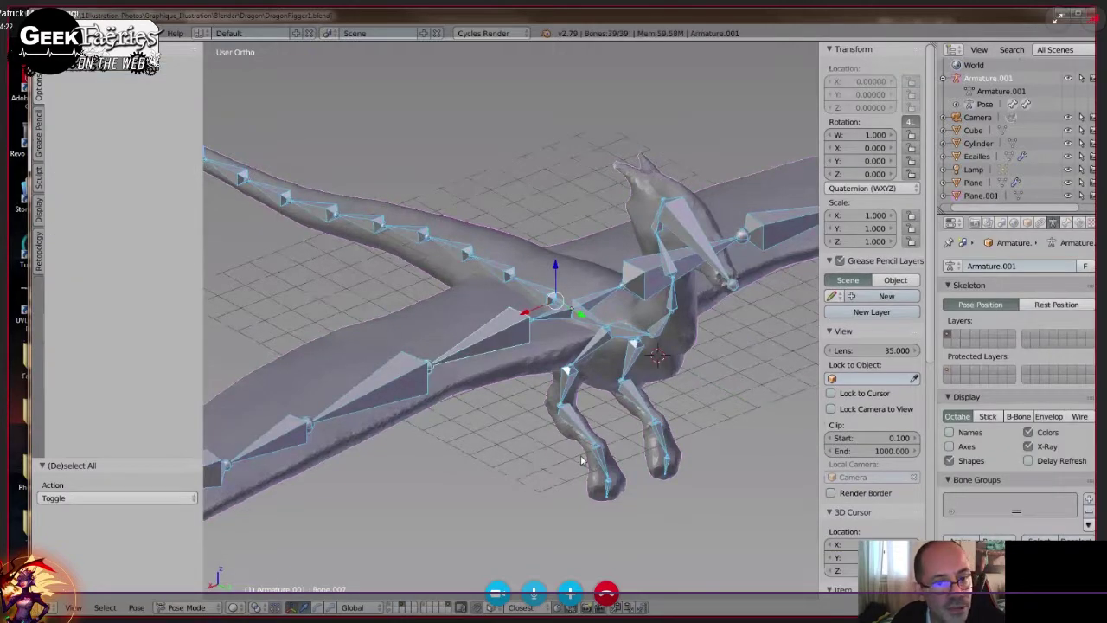
scroll(581, 461, "down", 2)
key("ctrl+p")
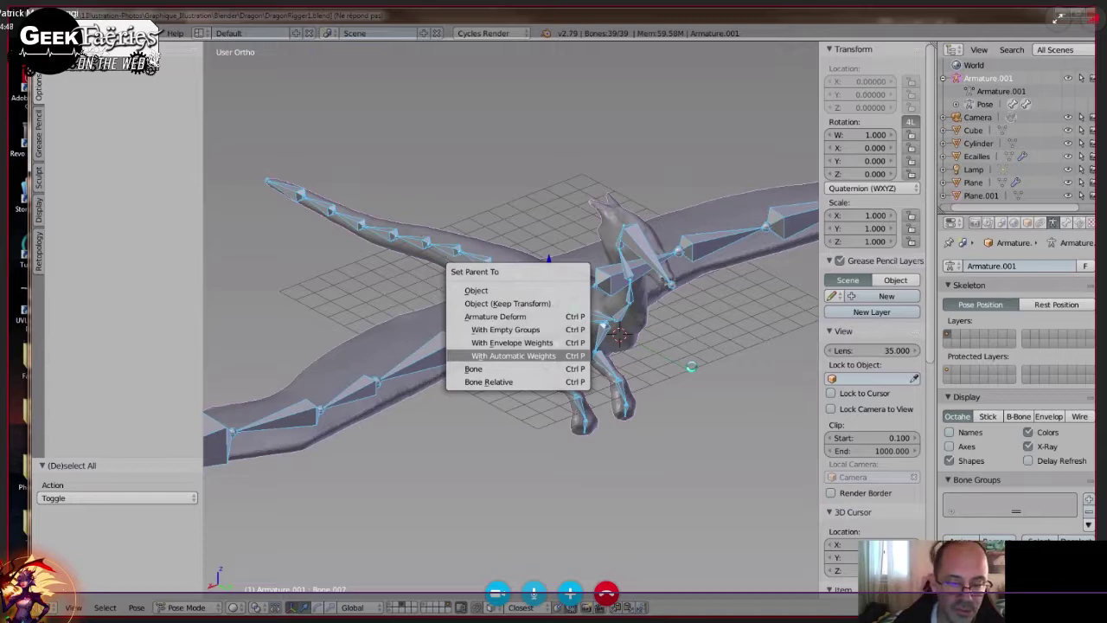
key("Return")
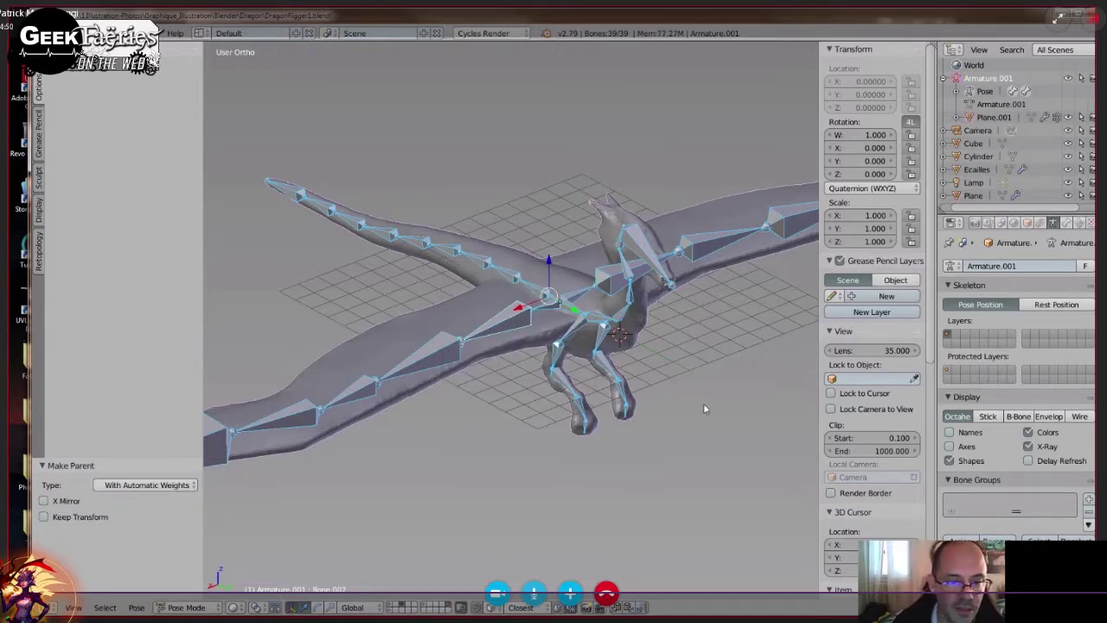
Select the first bone of the opposite wing, Bone.007, and rotate it 35.9° in a front-facing view.
middle_click_drag(704, 408, 469, 345)
right_click(469, 301)
middle_click_drag(468, 301, 555, 392)
key("r")
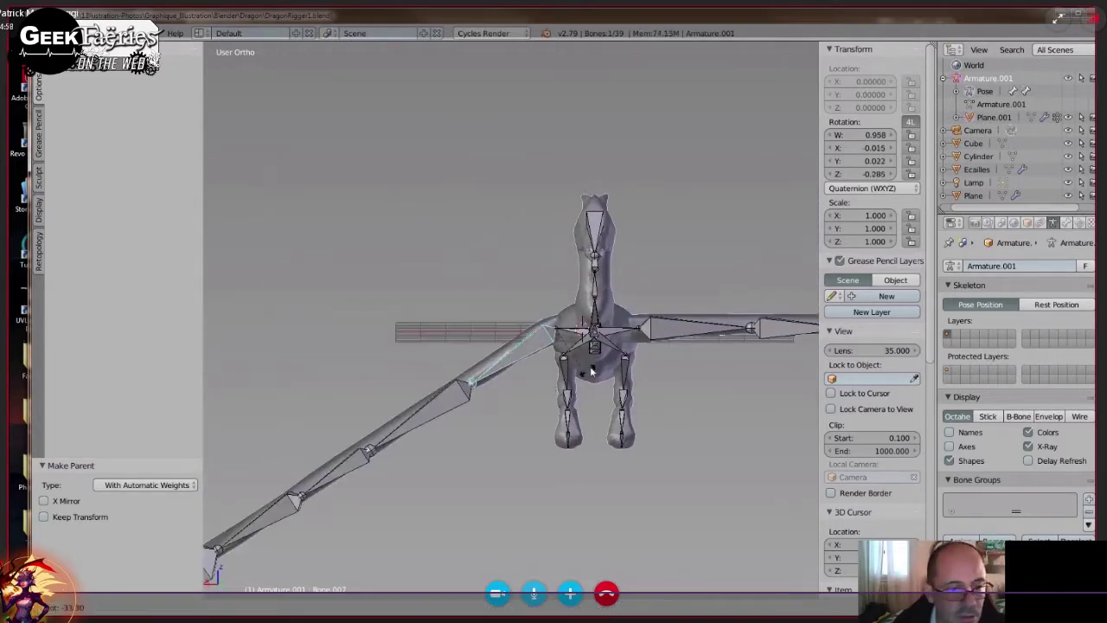
right_click(524, 395)
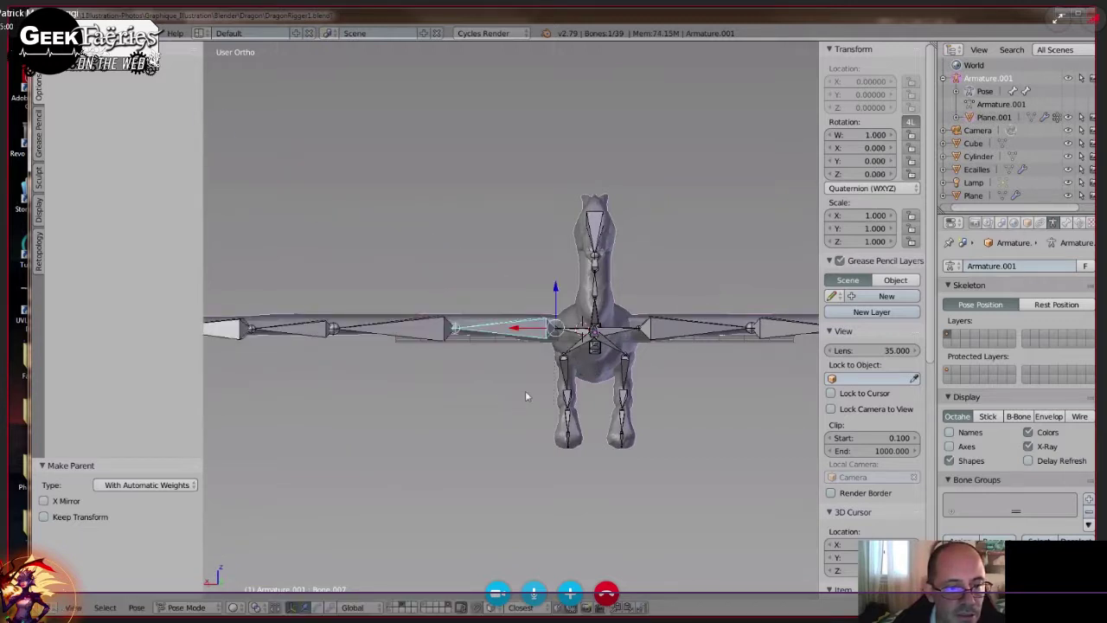
key("r")
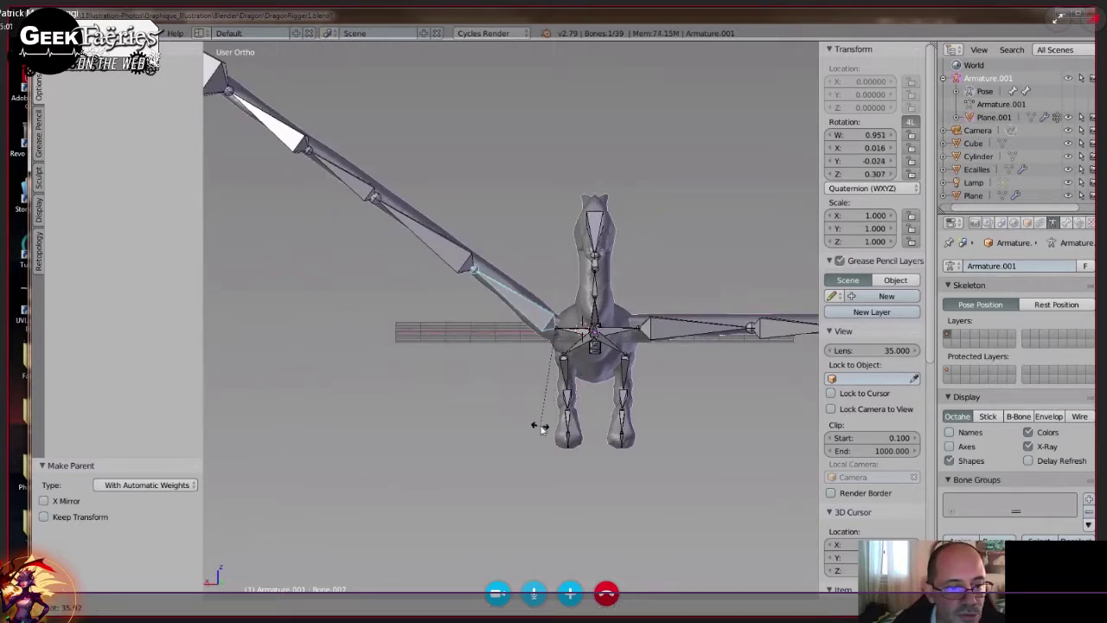
left_click(484, 282)
Rotate the next wing bone, Bone.008, by -43.7° and inspect how the mesh bends around the wing joint.
right_click(472, 268)
key("r")
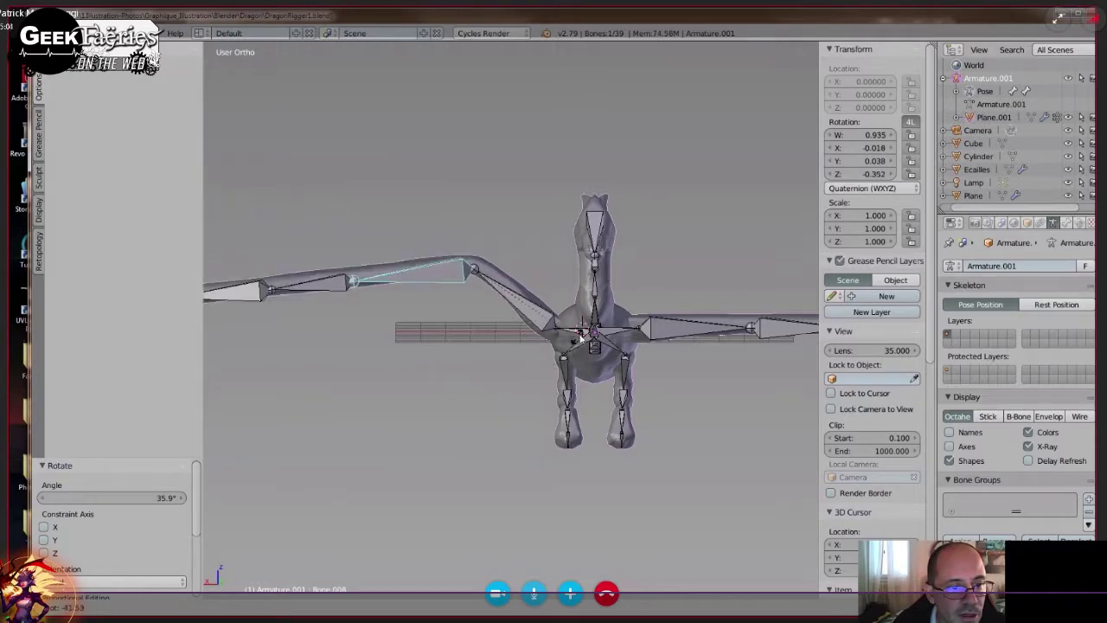
left_click(467, 299)
middle_click_drag(466, 296, 643, 338)
middle_click_drag(534, 342, 553, 324)
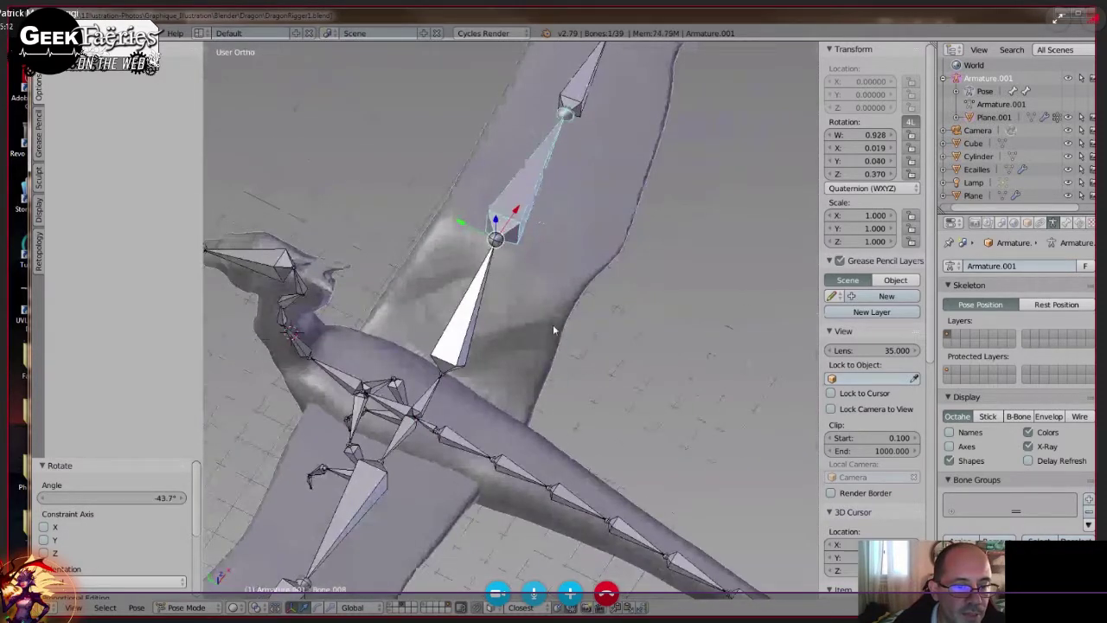
middle_click_drag(553, 328, 598, 332)
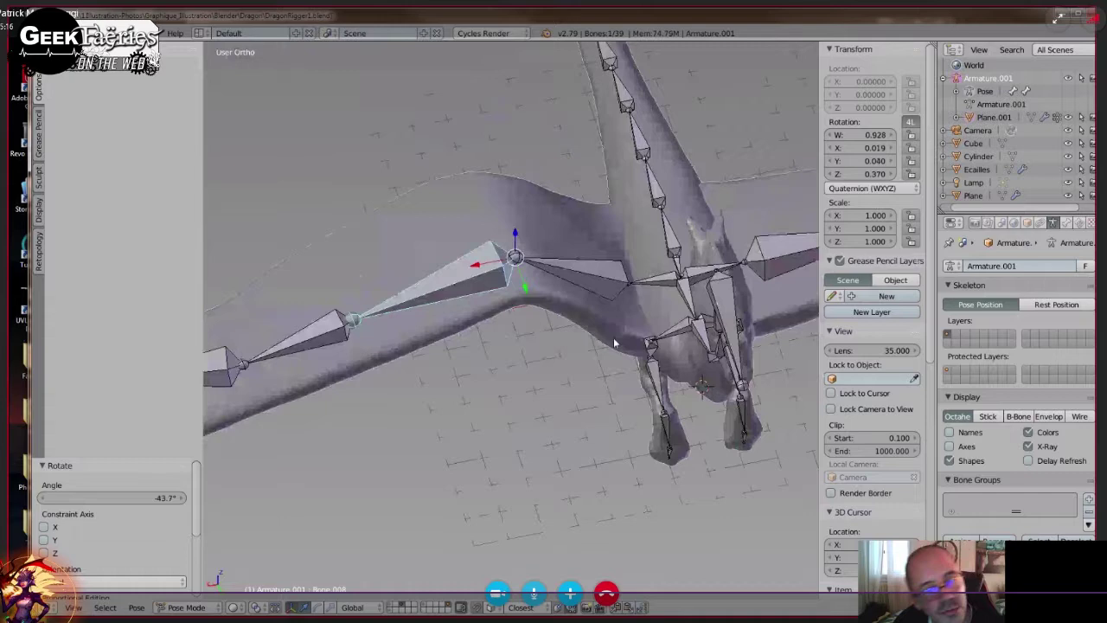
middle_click_drag(613, 337, 613, 319)
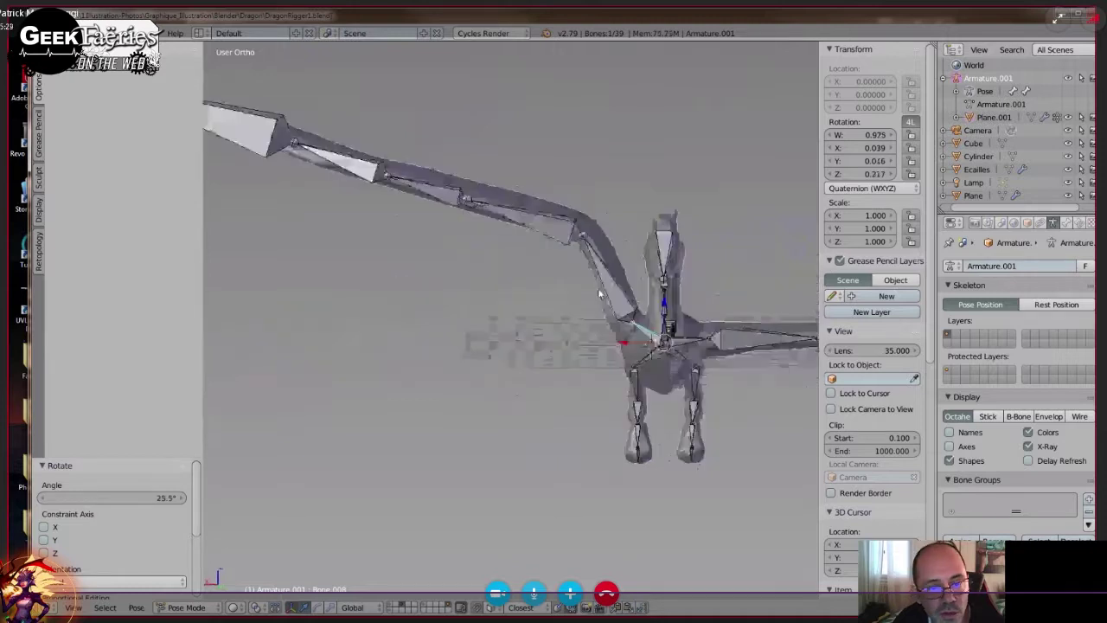
Rotate the selected wing bone, Bone.008, by 27.6° and inspect the wing's bend around its joint from above.
key("r")
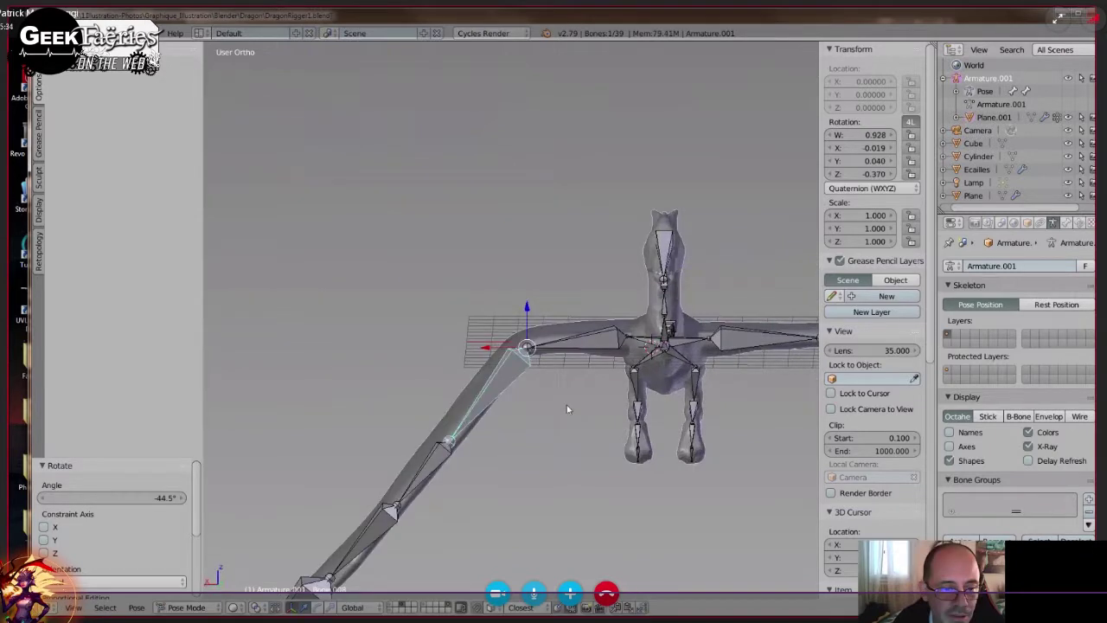
left_click(665, 444)
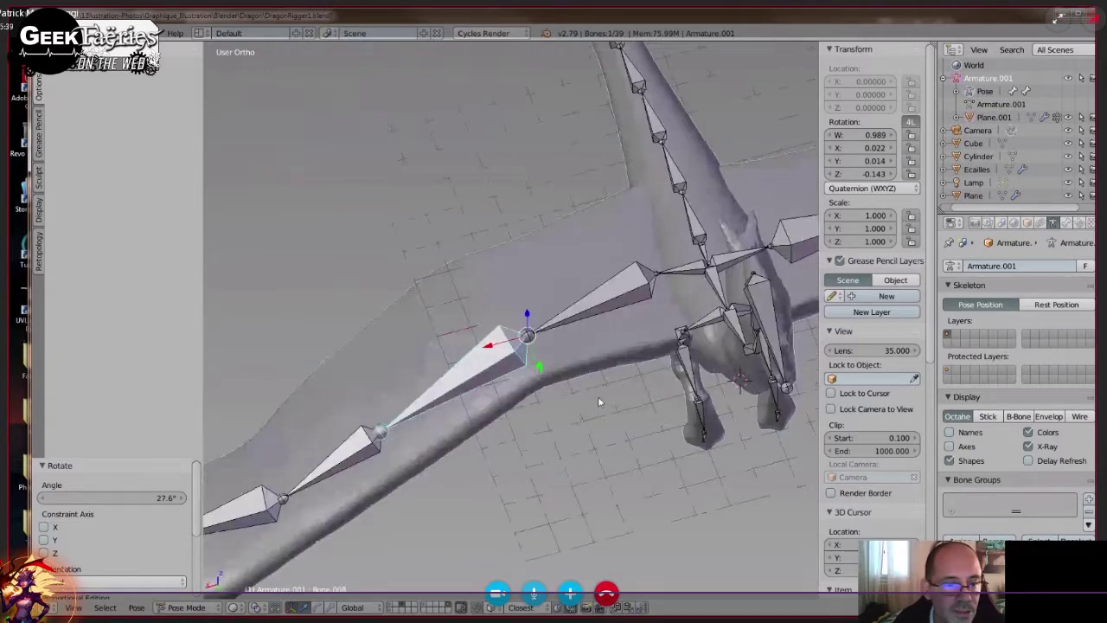
scroll(598, 396, "up", 2)
middle_click_drag(450, 346, 580, 418)
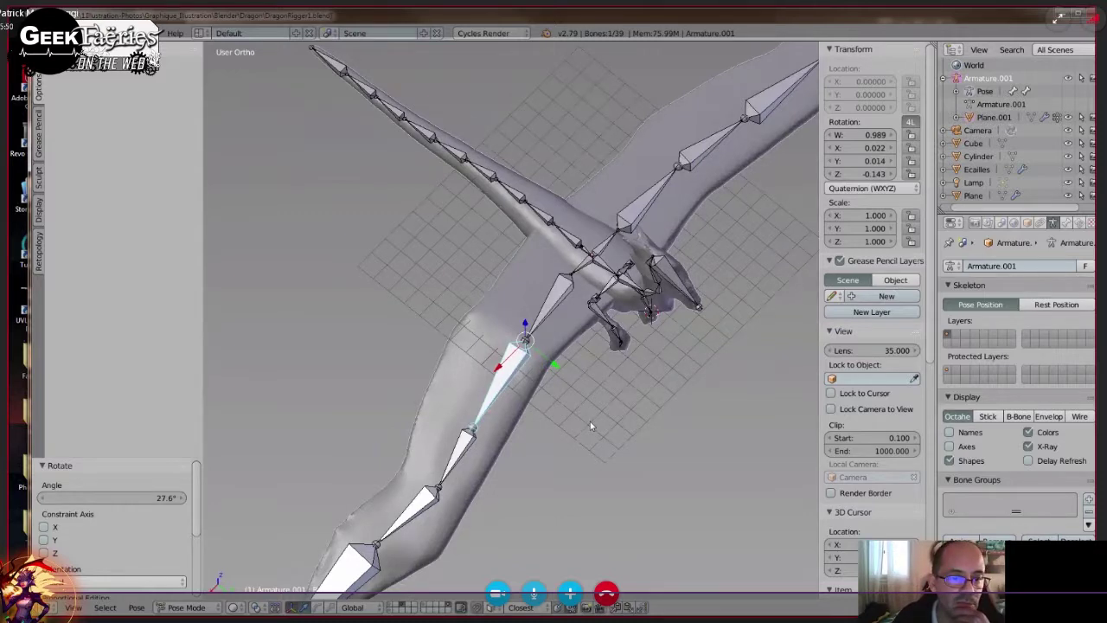
middle_click_drag(589, 421, 498, 336)
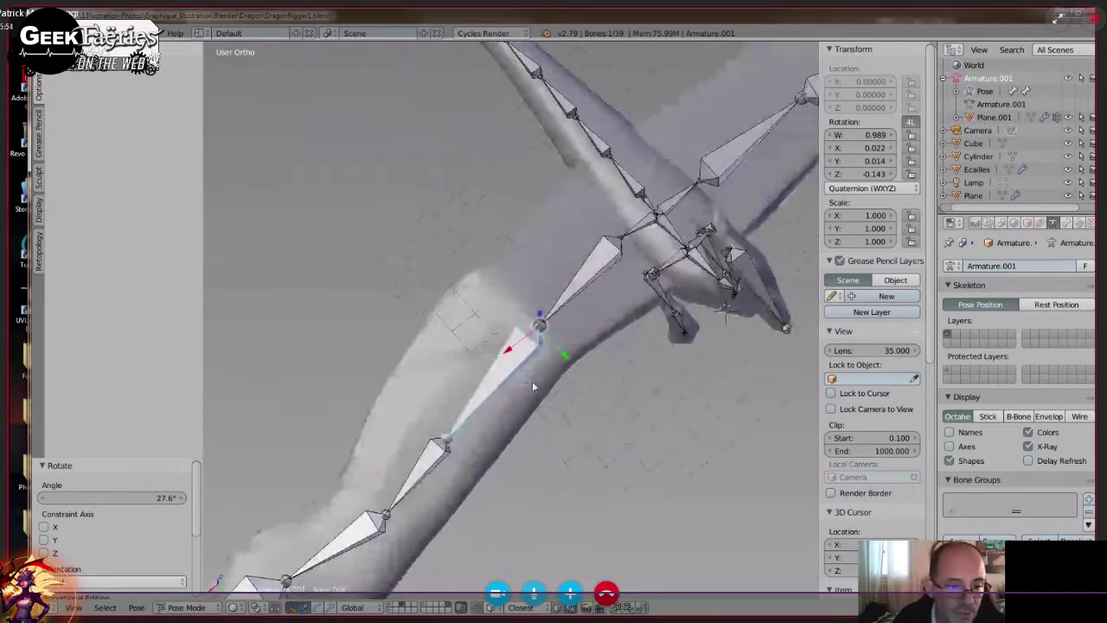
middle_click_drag(532, 380, 548, 383)
Select the dragon mesh Plane.001, switch it to Sculpt Mode and inspect the bent wing's surface.
right_click(548, 383)
left_click(245, 607)
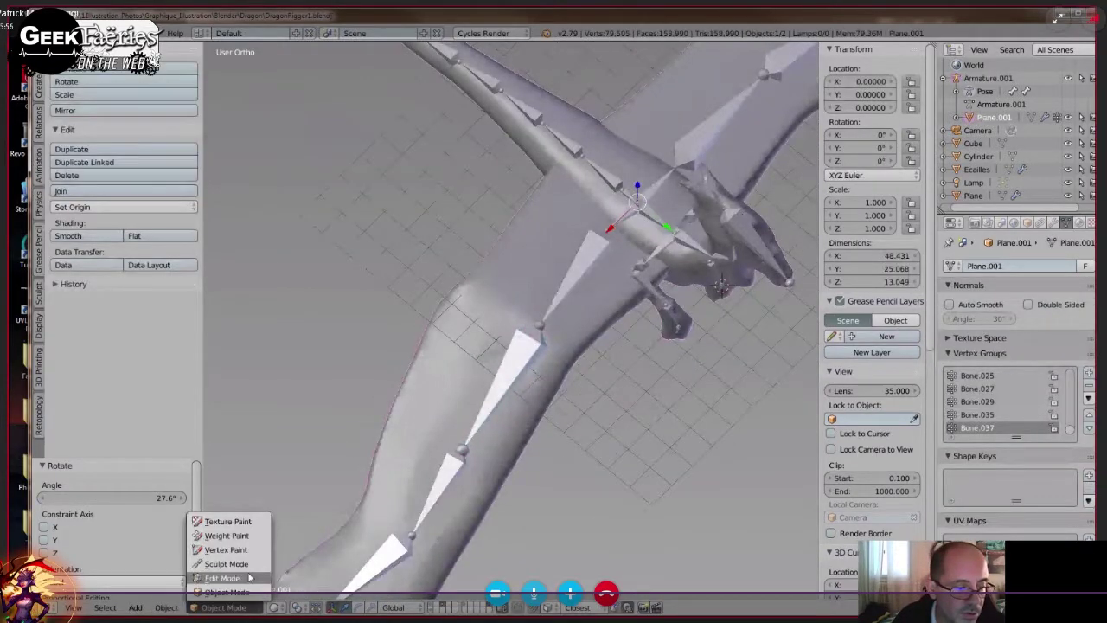
left_click(227, 563)
middle_click_drag(528, 407, 514, 375)
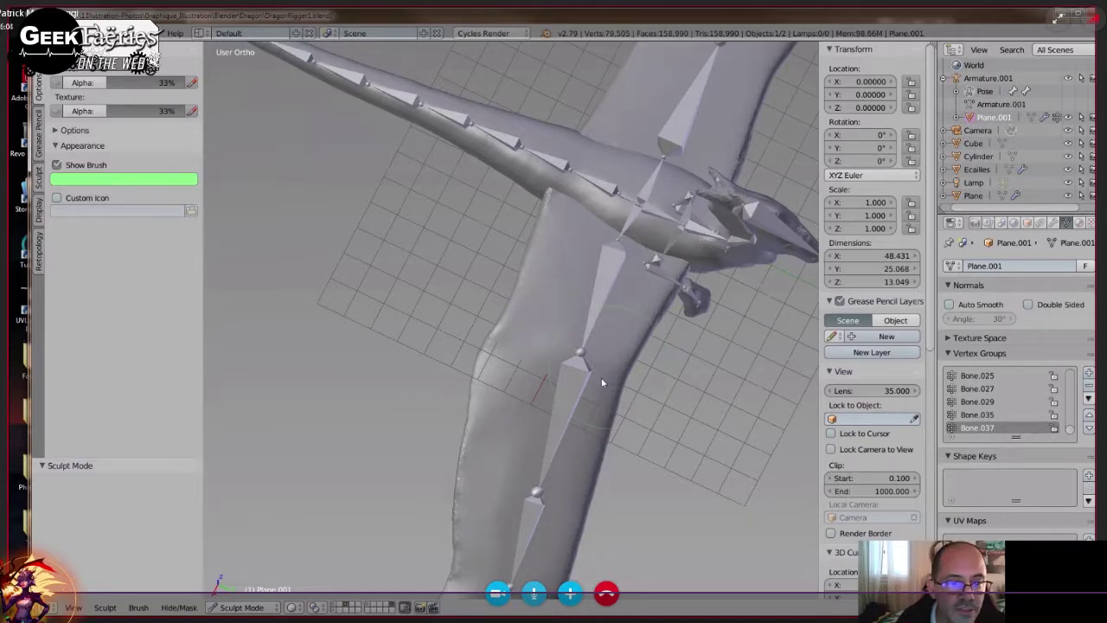
middle_click_drag(603, 382, 618, 362)
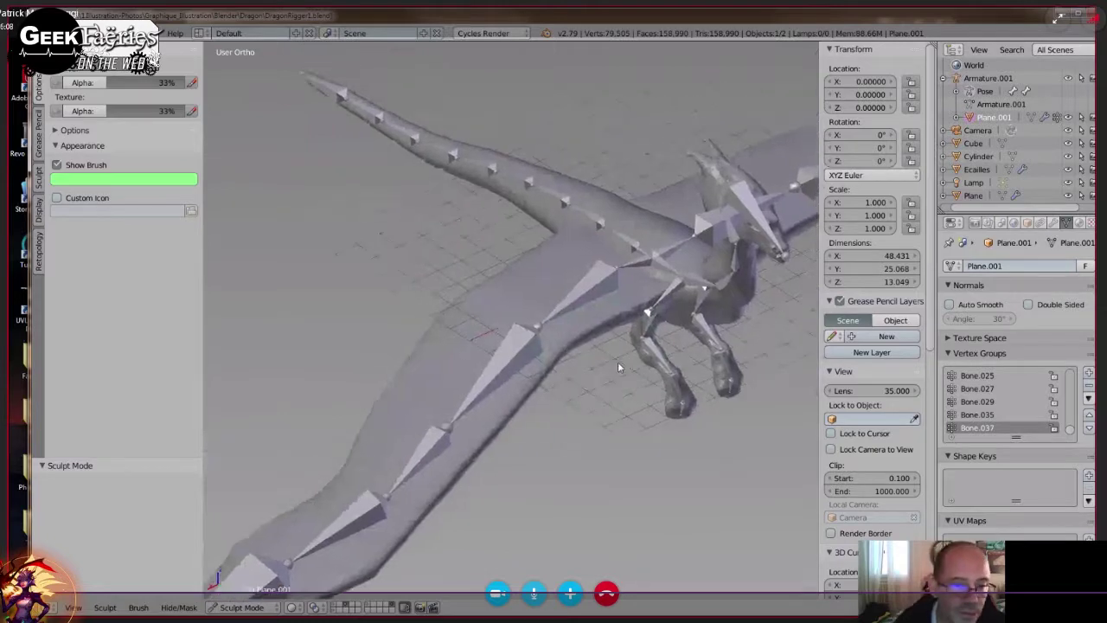
Select the wing's first bone, Bone.007, rotate it in a front-facing view and check the wing's deformation from above.
right_click(595, 286)
mouse_move(595, 293)
middle_mouse_down()
mouse_move(621, 339)
mouse_move(605, 350)
middle_mouse_up()
key("r")
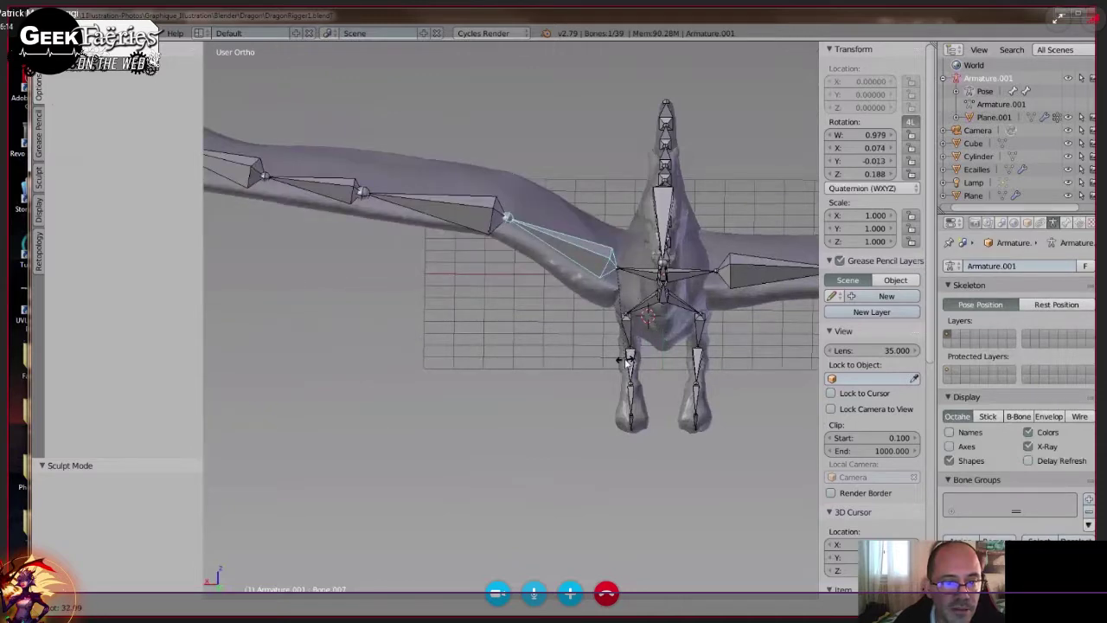
left_click(618, 350)
scroll(579, 348, "down", 3)
middle_click_drag(580, 348, 617, 409)
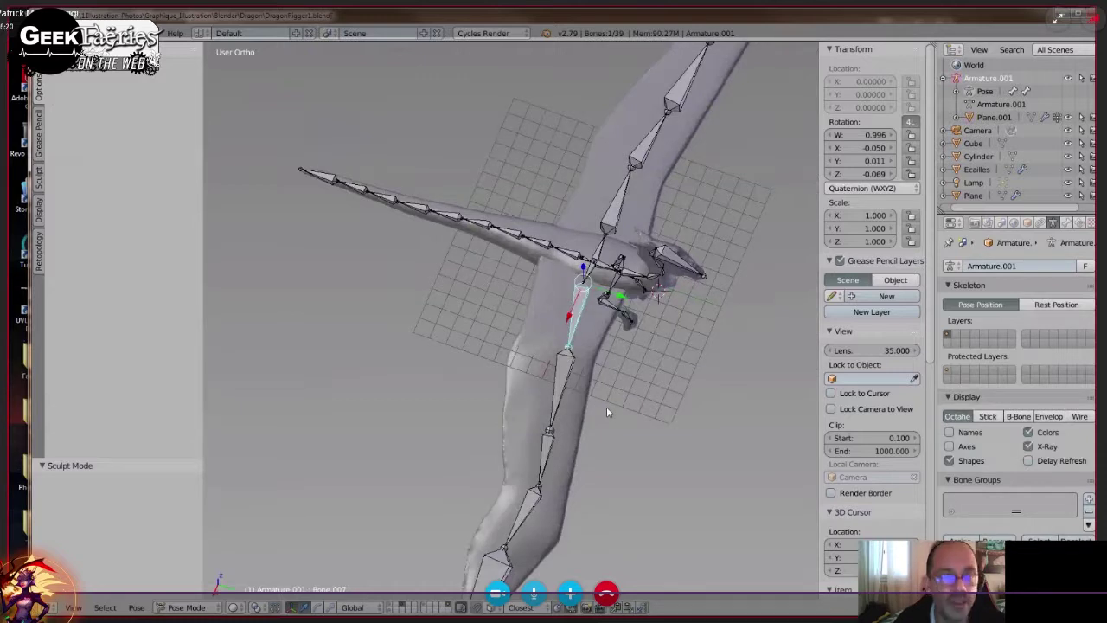
Open the recent file DragonRigger2.blend.
left_click(85, 33)
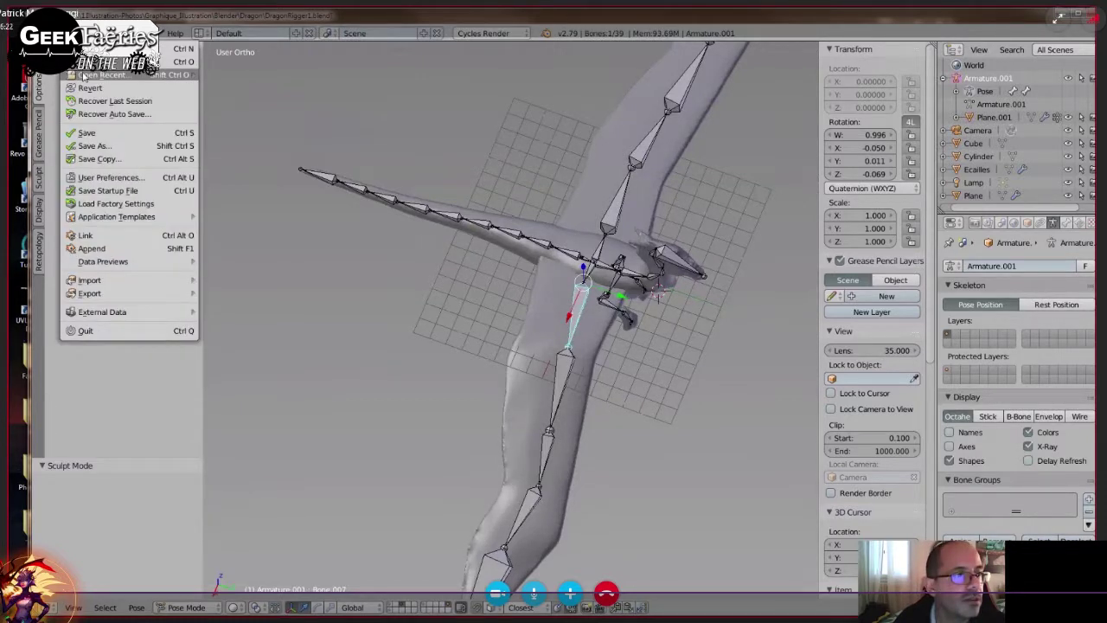
mouse_move(84, 76)
left_click(235, 84)
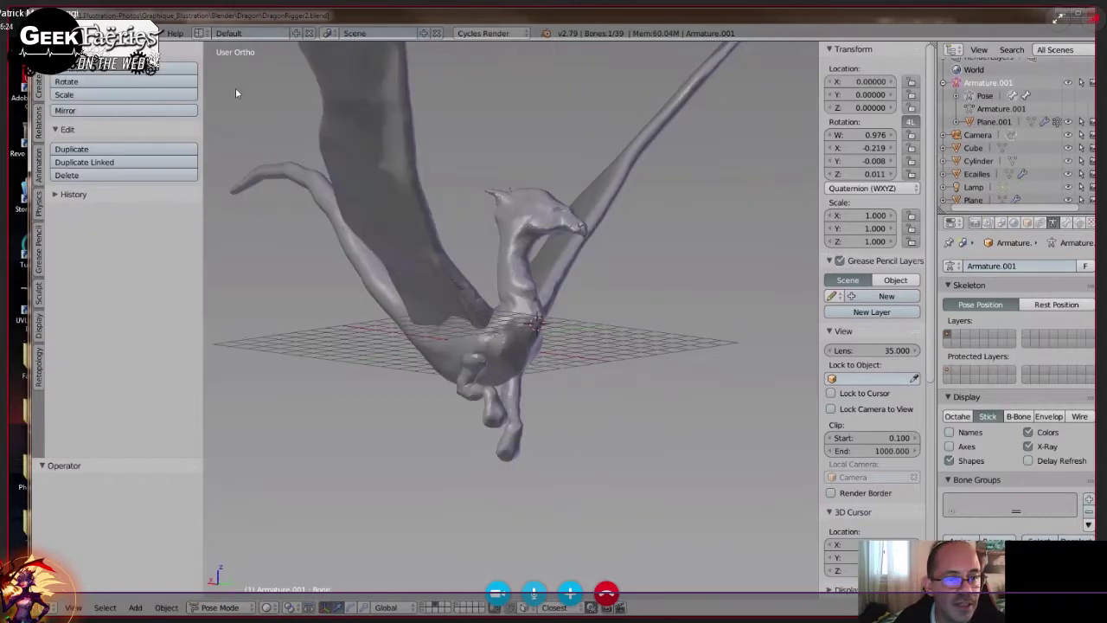
Examine the posed dragon's raised wings, neck, tail and legs from the front, side, back and above.
middle_click_drag(610, 328, 579, 365)
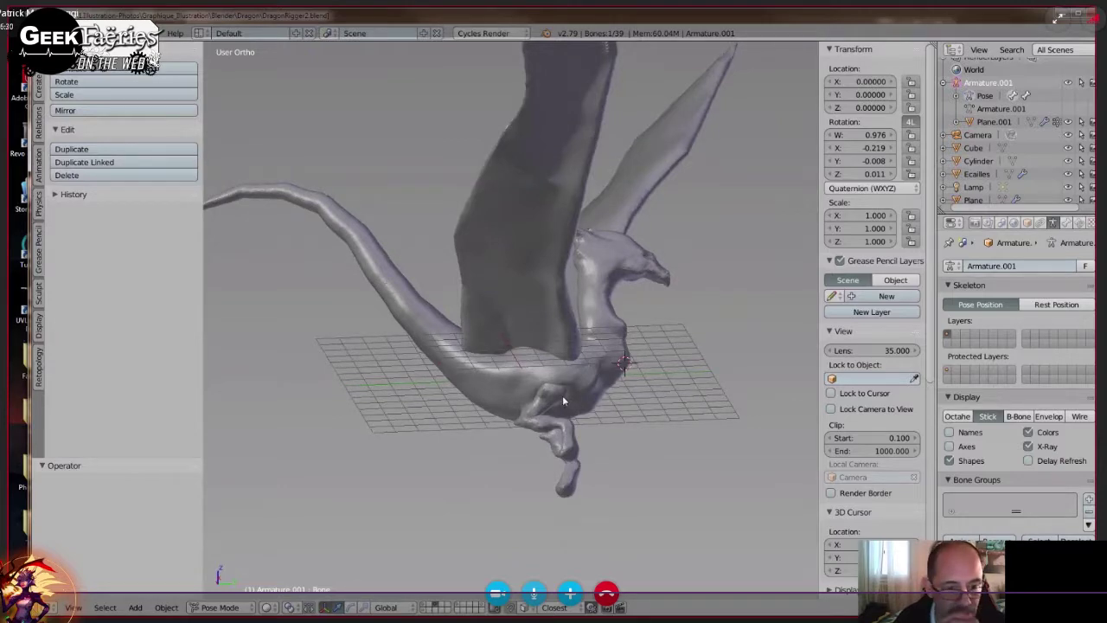
middle_click_drag(579, 421, 615, 395)
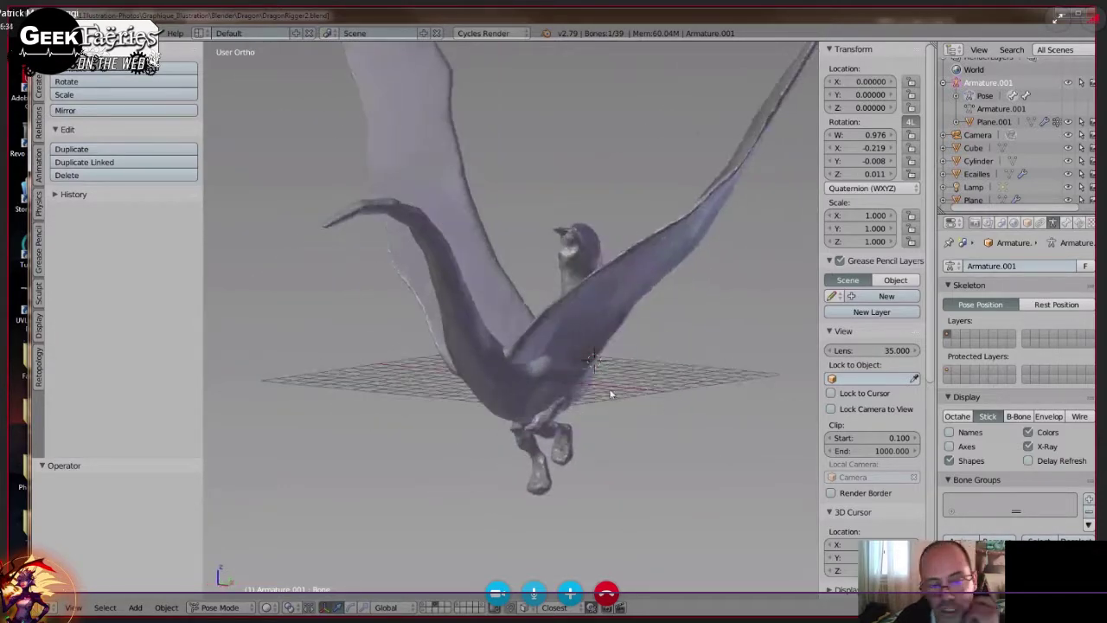
middle_click_drag(580, 362, 560, 444)
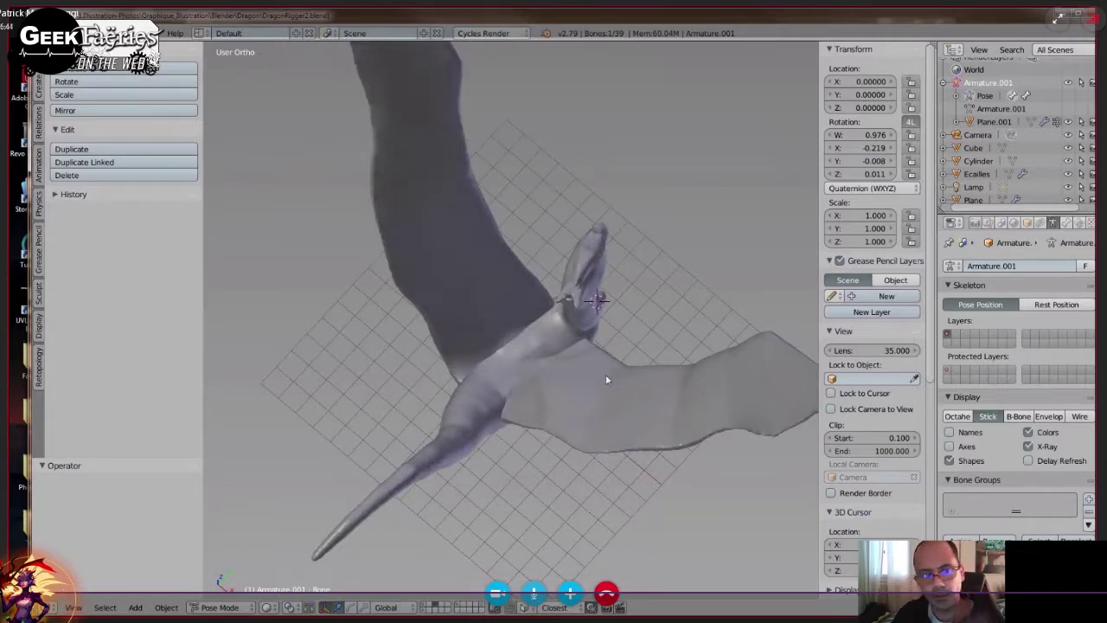
middle_click_drag(605, 378, 539, 278)
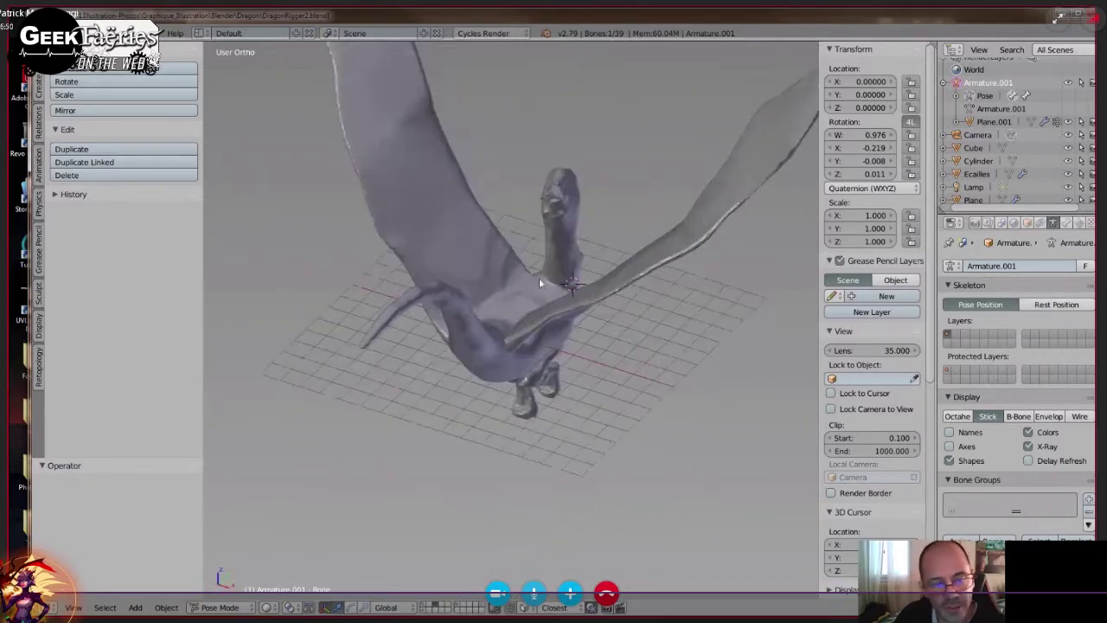
middle_click_drag(554, 351, 601, 391)
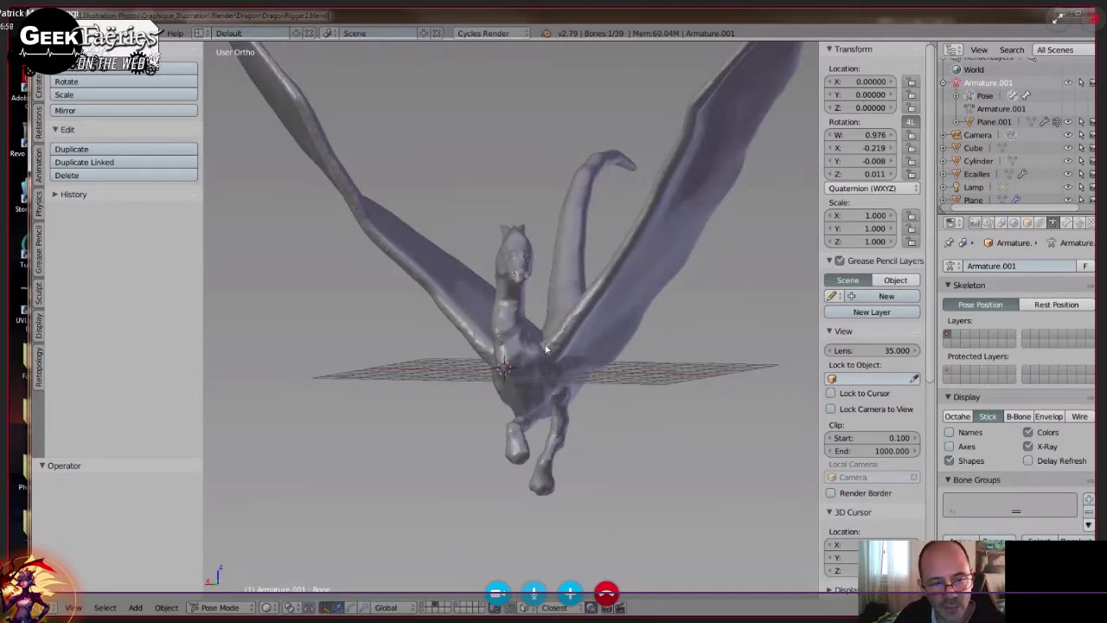
middle_click_drag(546, 348, 543, 404)
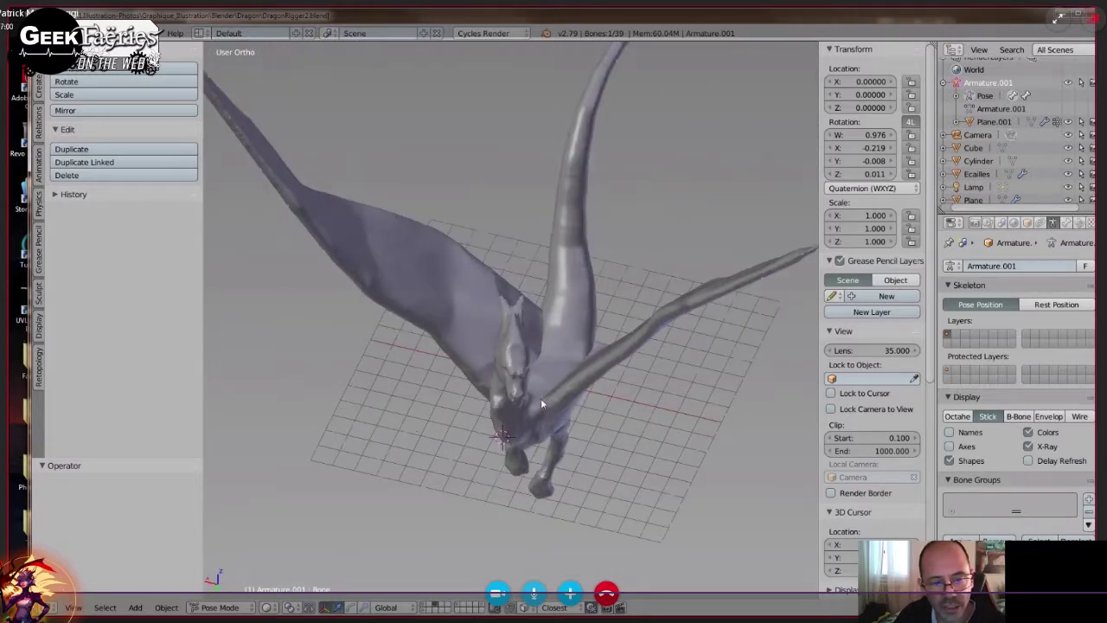
middle_click_drag(532, 355, 607, 311)
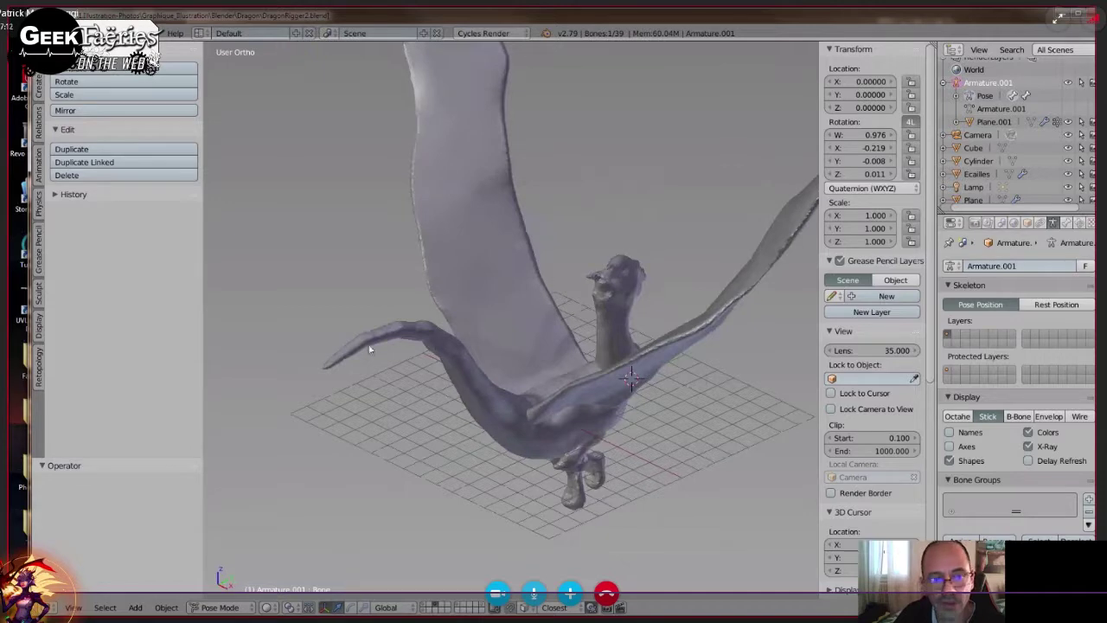
middle_click_drag(539, 418, 554, 379)
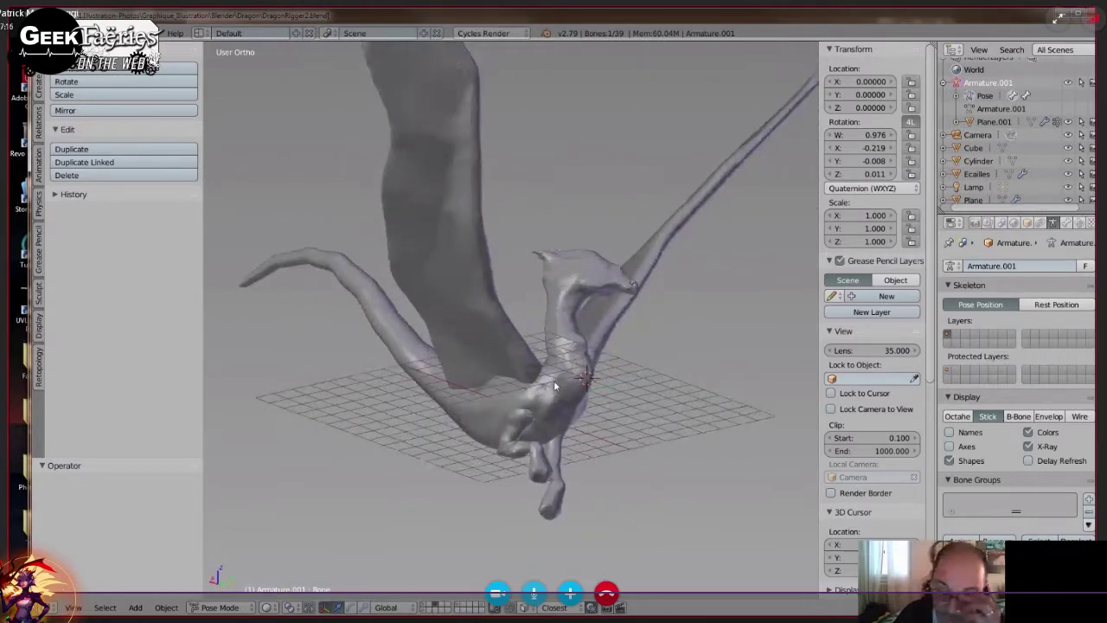
middle_click_drag(594, 417, 549, 454, "shift")
scroll(549, 454, "down", 4)
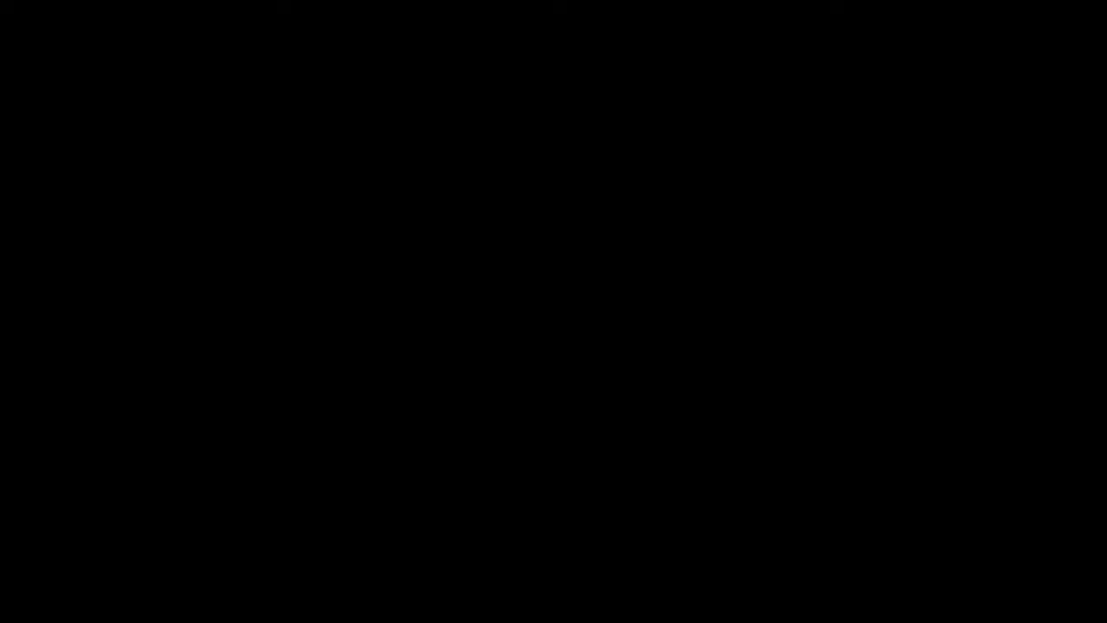